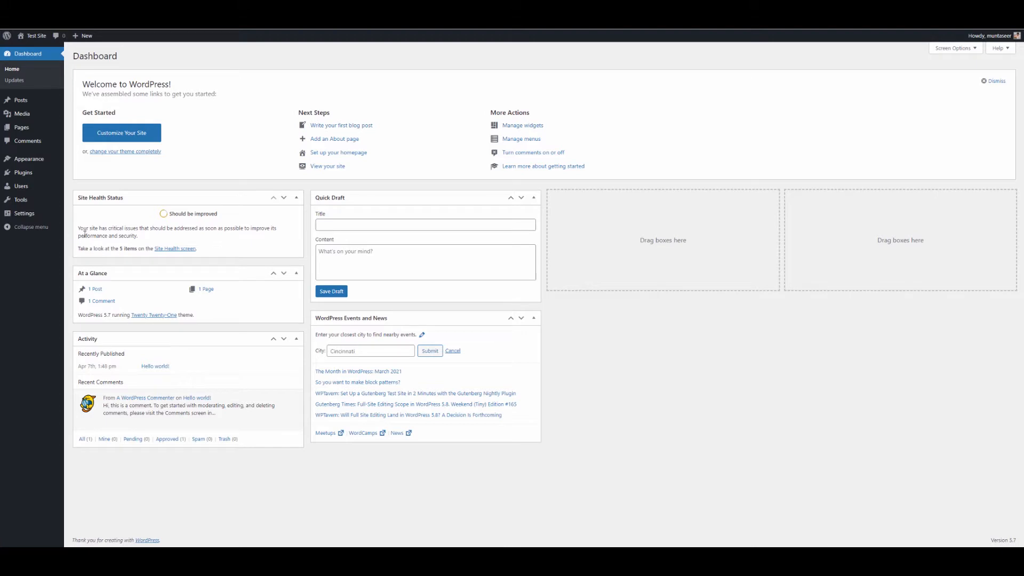
Step: Search the plugin directory for 'mailpoet', then install and activate the MailPoet plugin
mouse_move(39, 179)
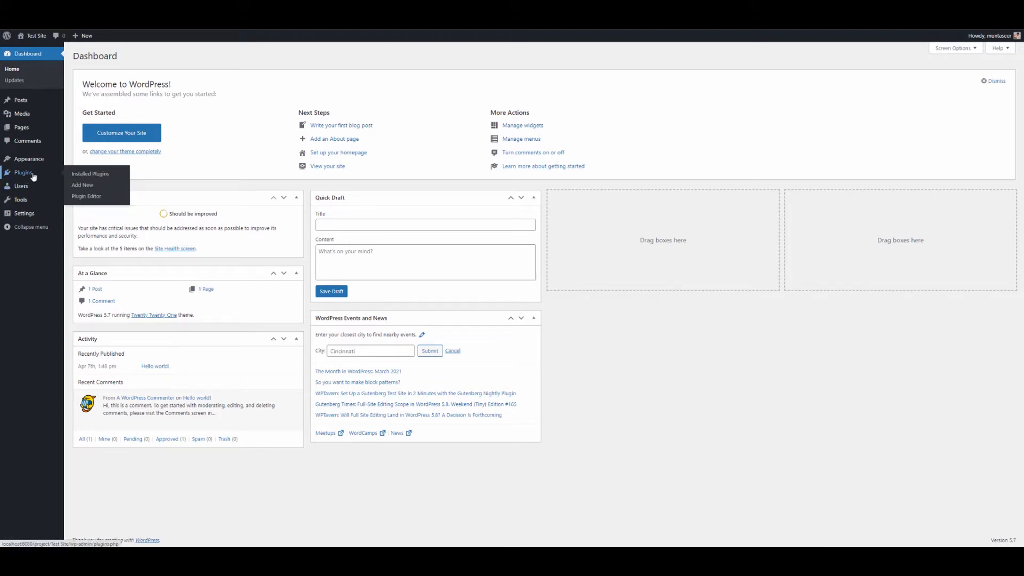
click(84, 186)
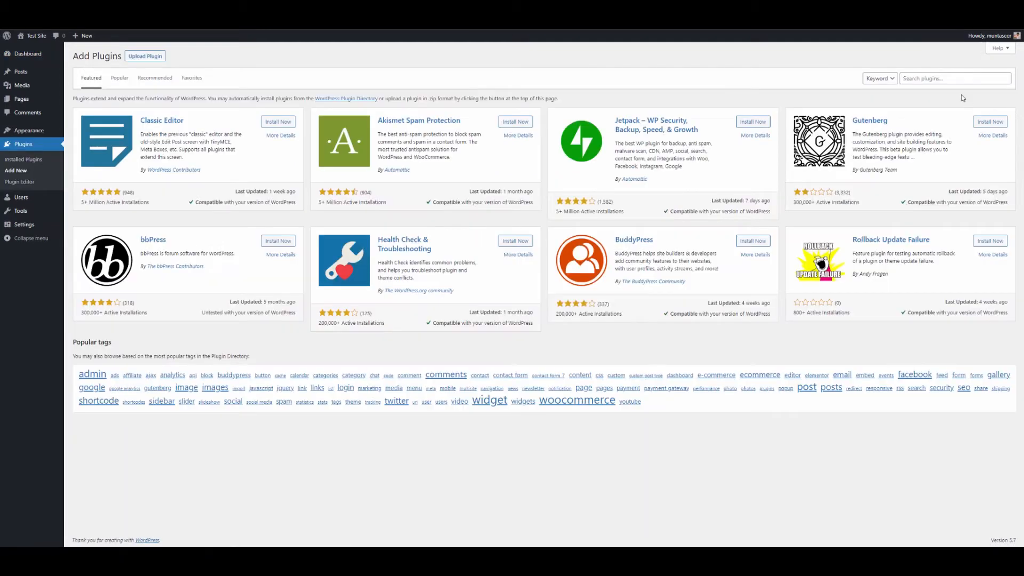
click(954, 78)
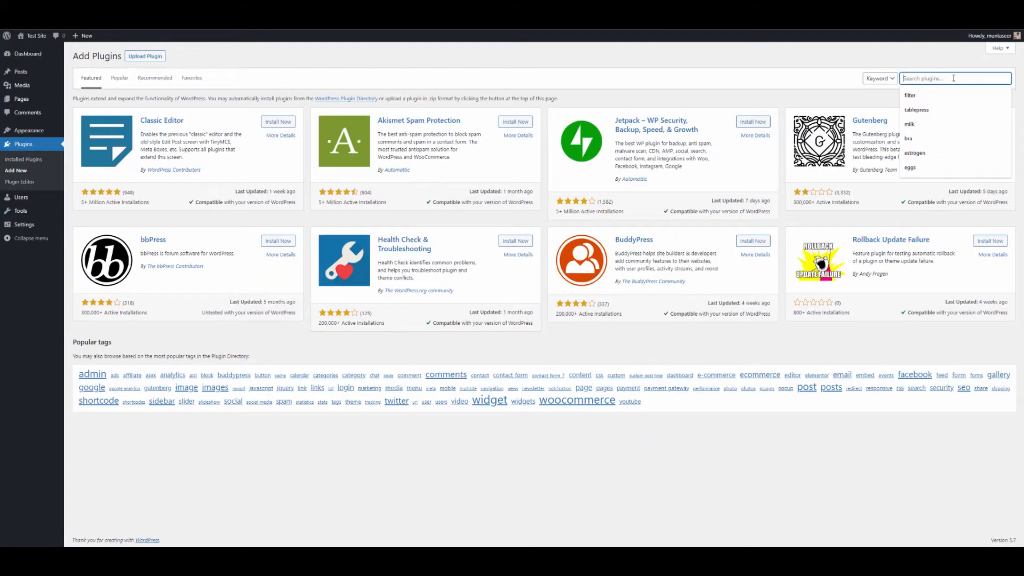
text(mailp)
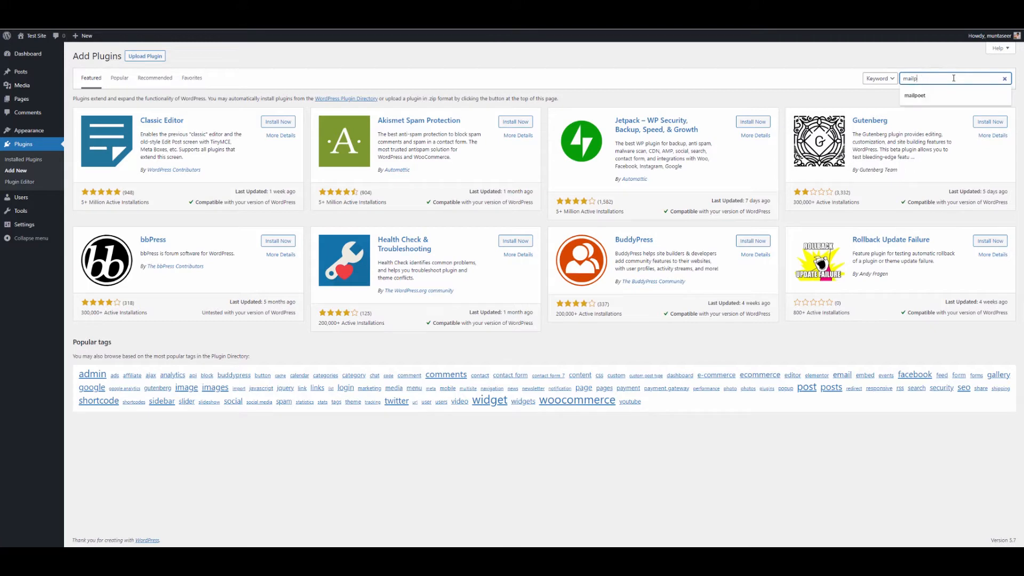
text(oet)
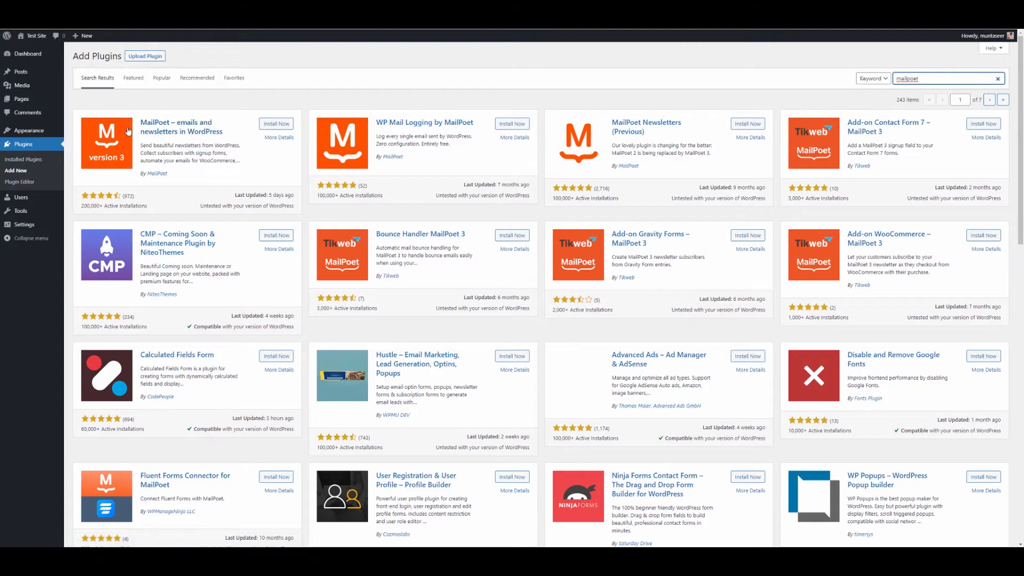
click(268, 123)
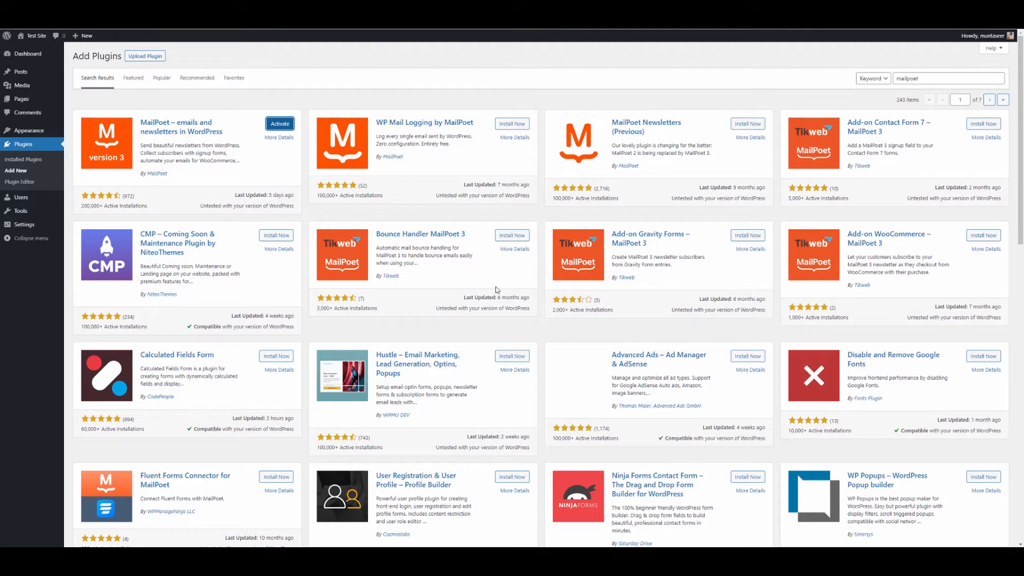
click(280, 123)
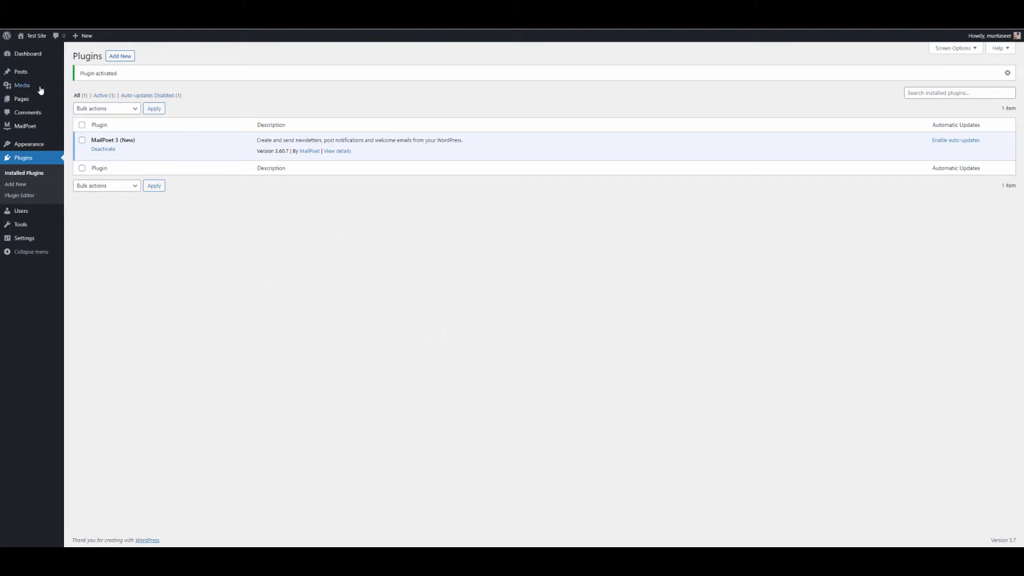
Step: Review the email types on MailPoet's Emails overview, then go to the empty Forms page
mouse_move(15, 130)
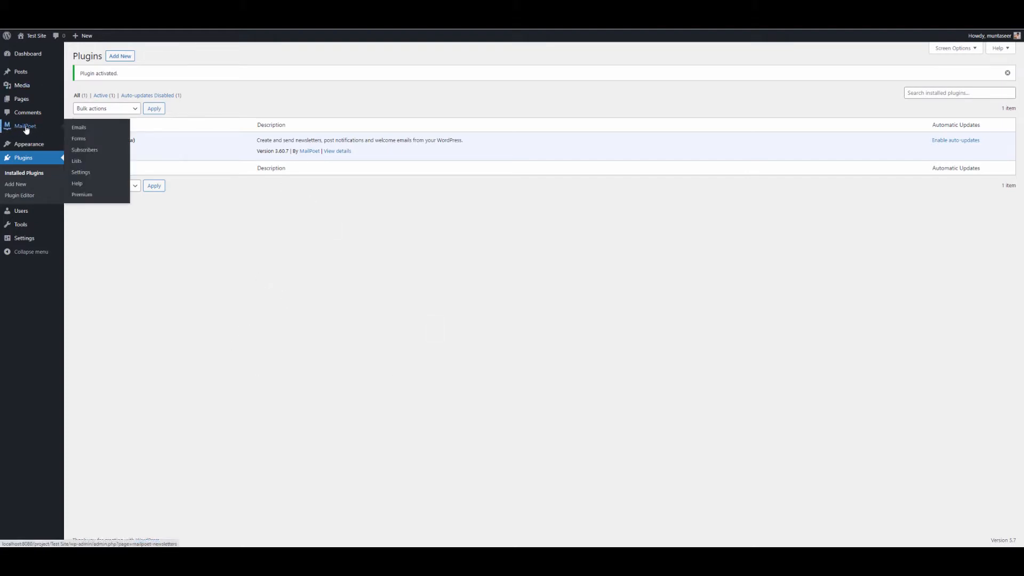
click(26, 130)
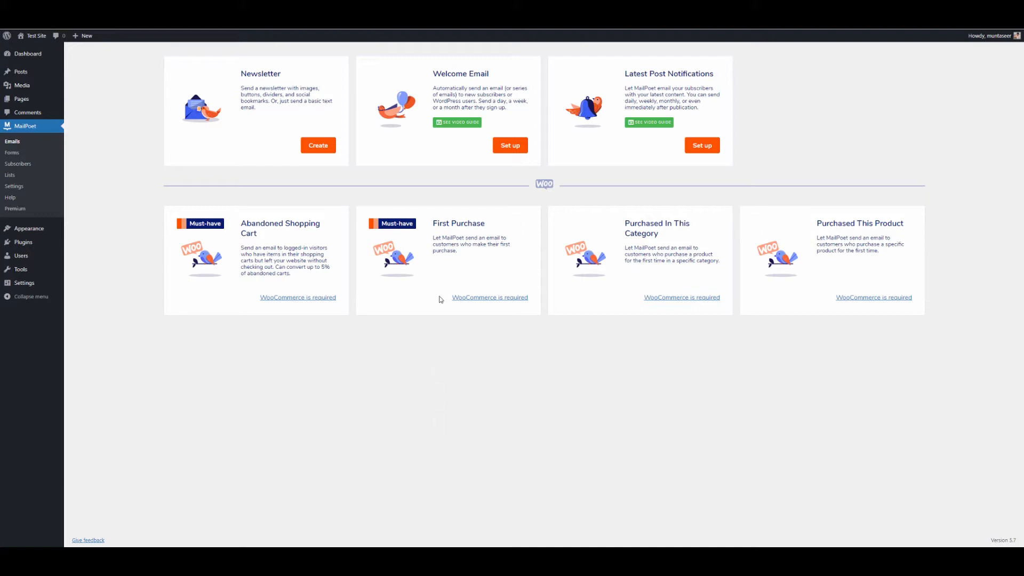
click(12, 152)
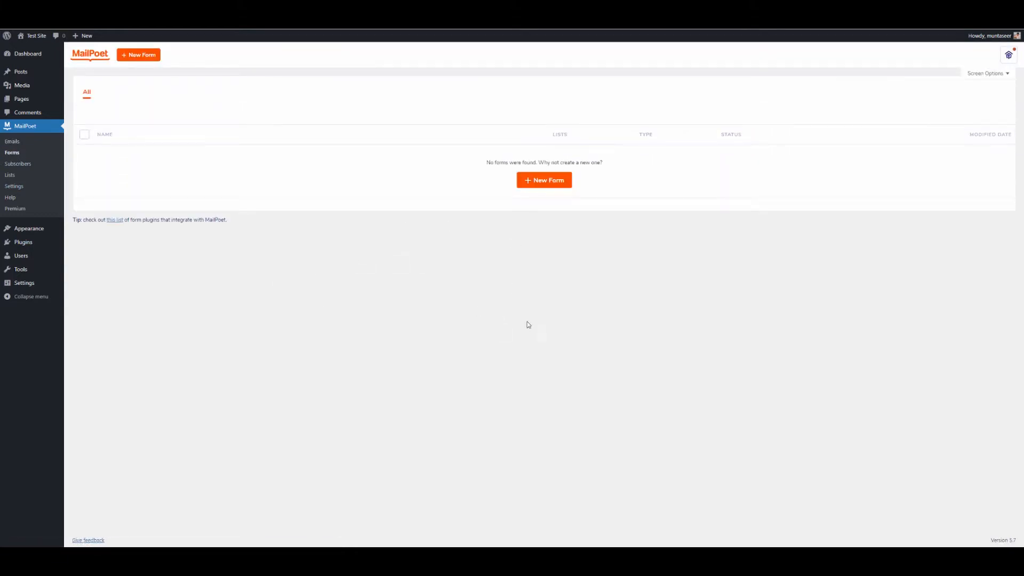
Step: Start a new form, browse the Slide-in and Below pages templates, then pick the Newsletter Signup pop-up
click(552, 182)
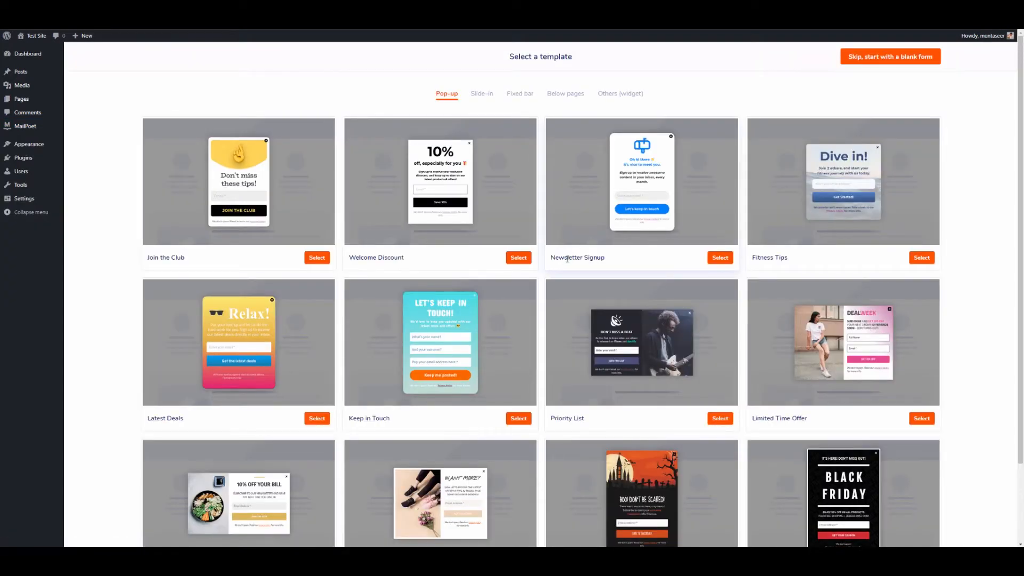
scroll(572, 228, down, 3)
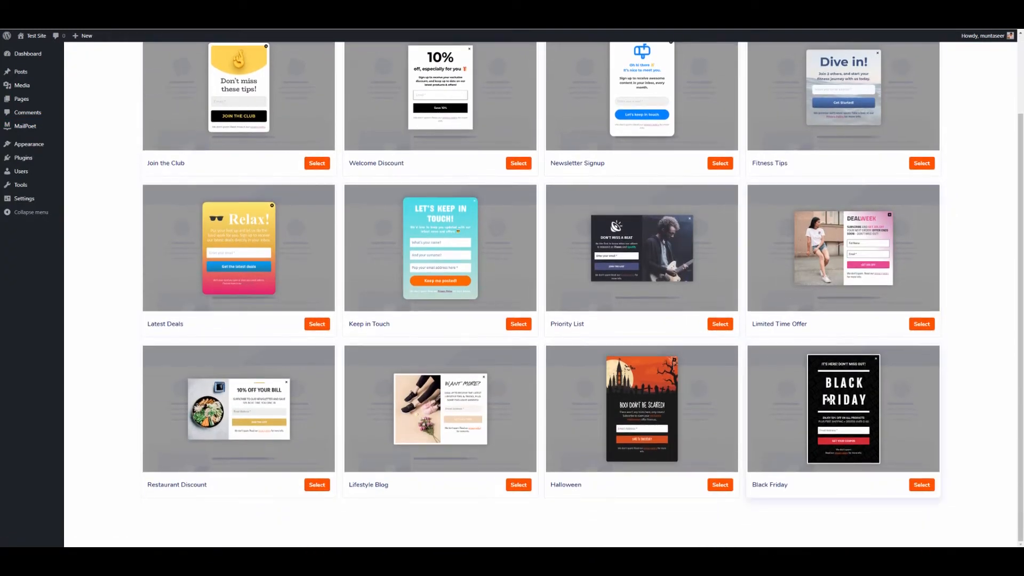
scroll(768, 443, up, 2)
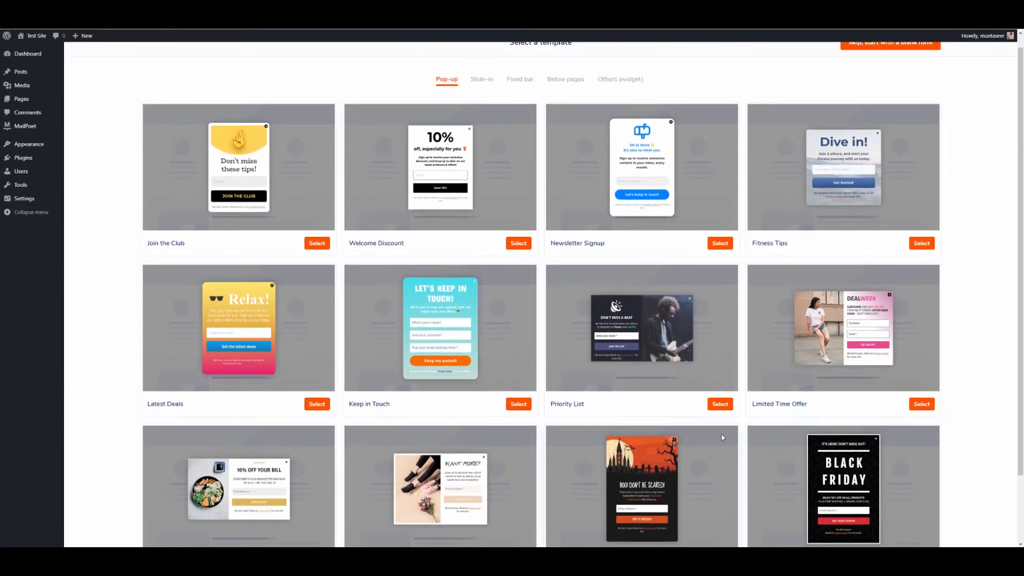
scroll(752, 408, up, 1)
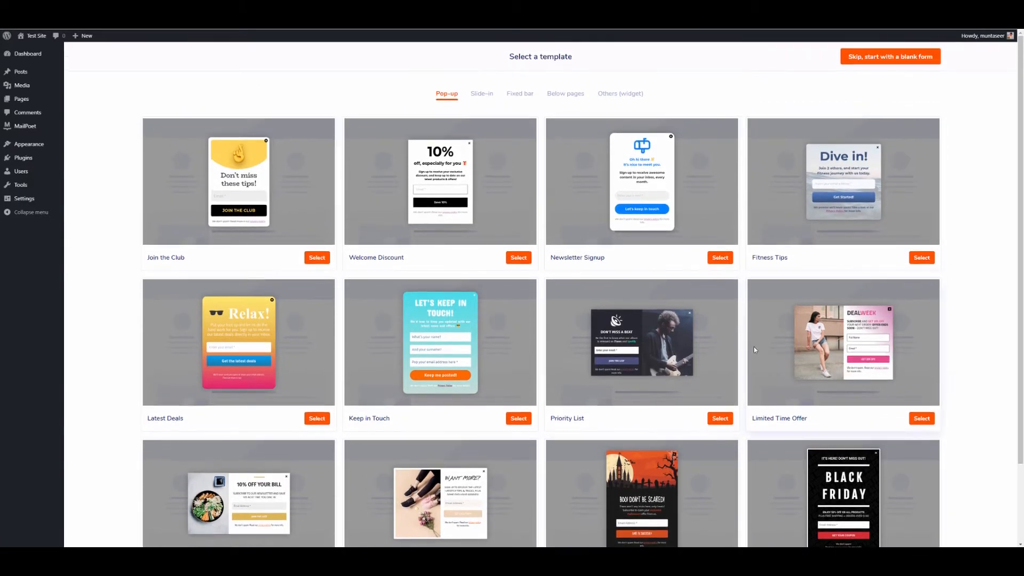
click(485, 97)
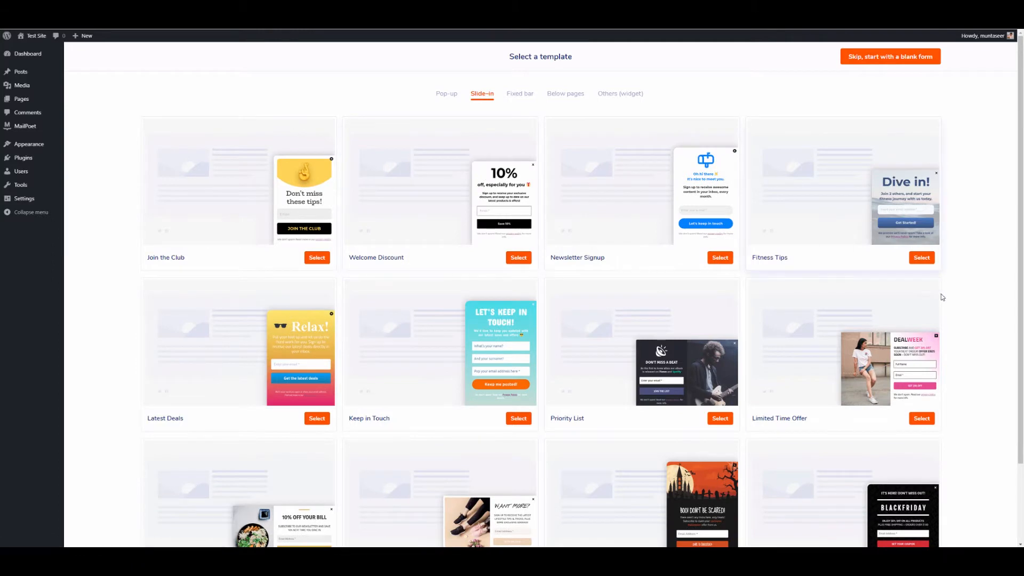
click(579, 98)
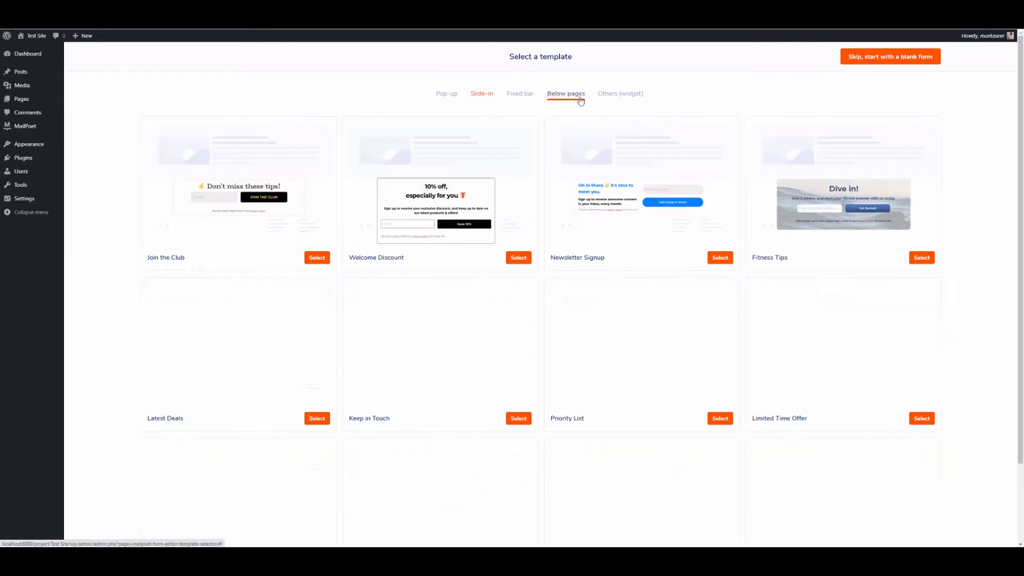
click(481, 99)
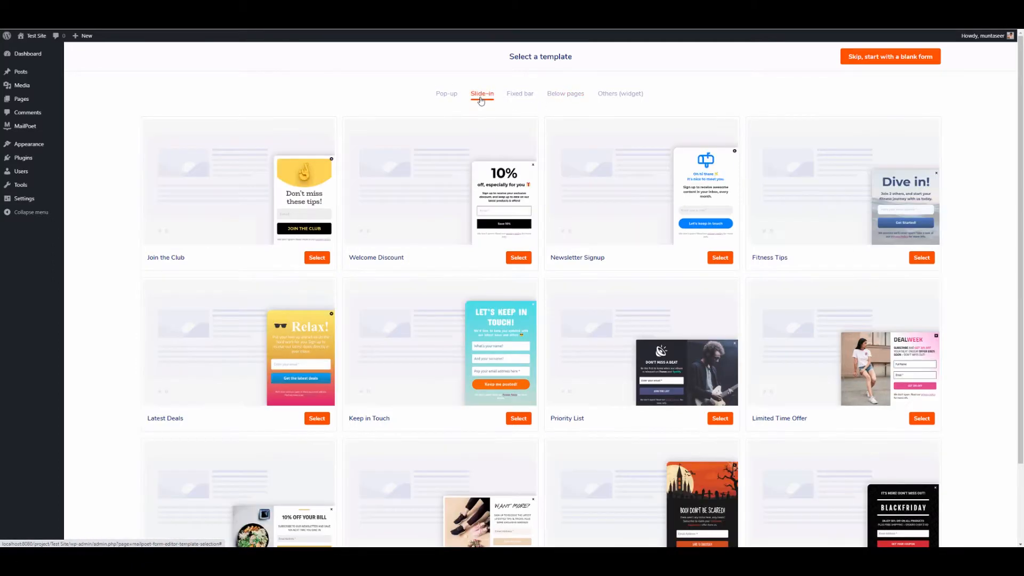
scroll(512, 350, down, 2)
scroll(382, 112, up, 2)
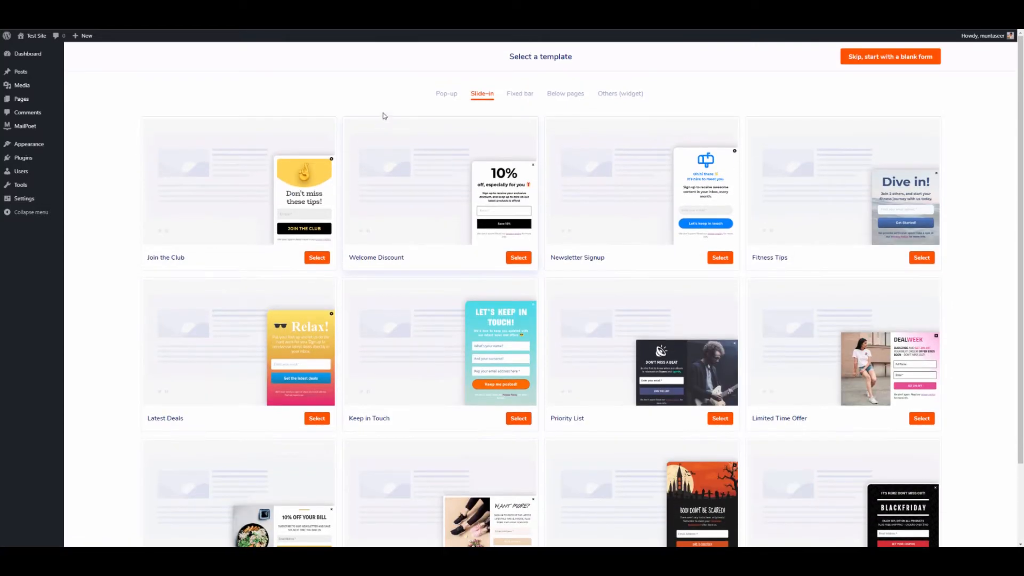
click(447, 95)
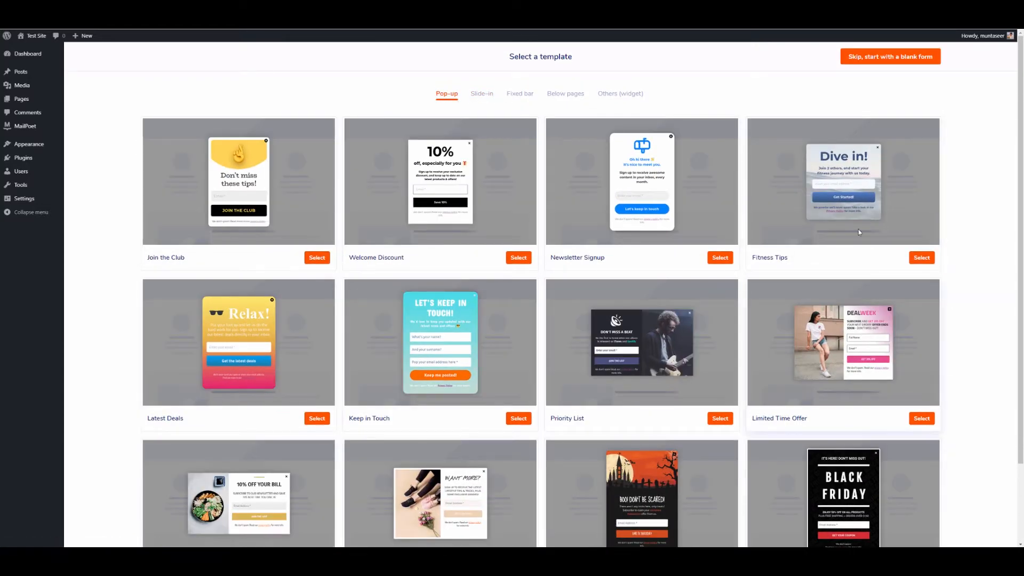
click(720, 258)
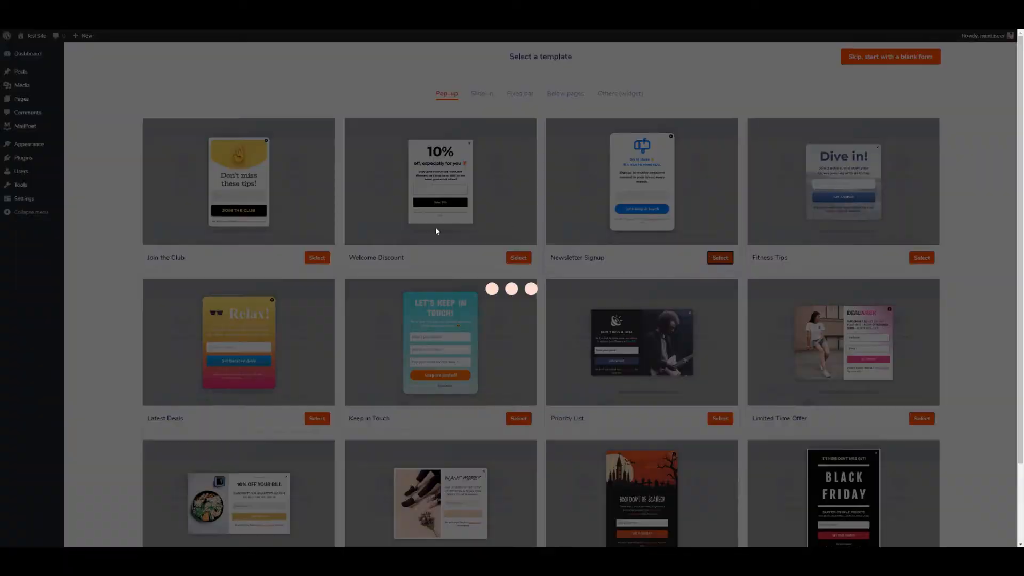
Step: Show block settings and inspect the form's logo, heading texts and Email Address field
click(940, 80)
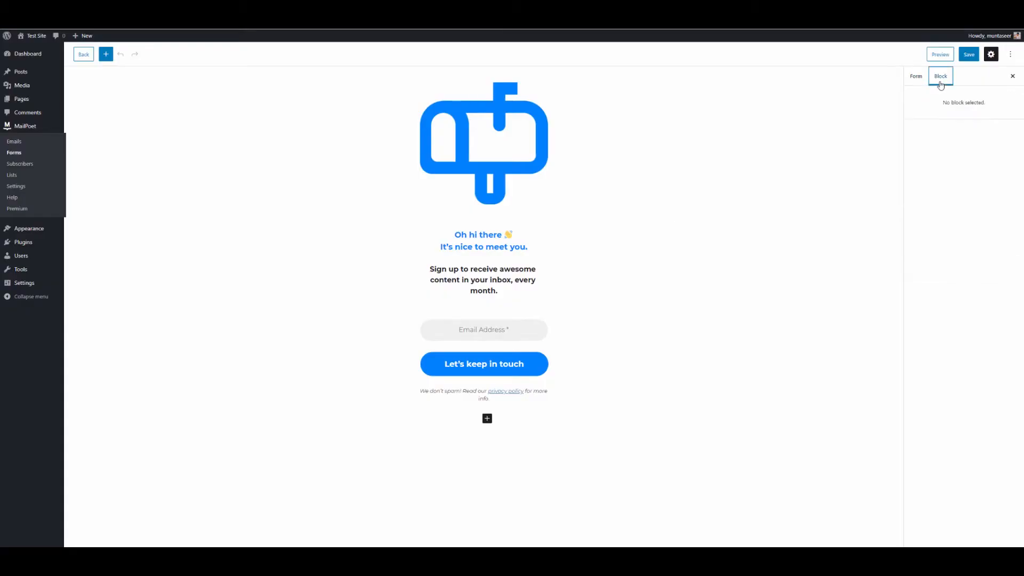
click(484, 165)
click(475, 257)
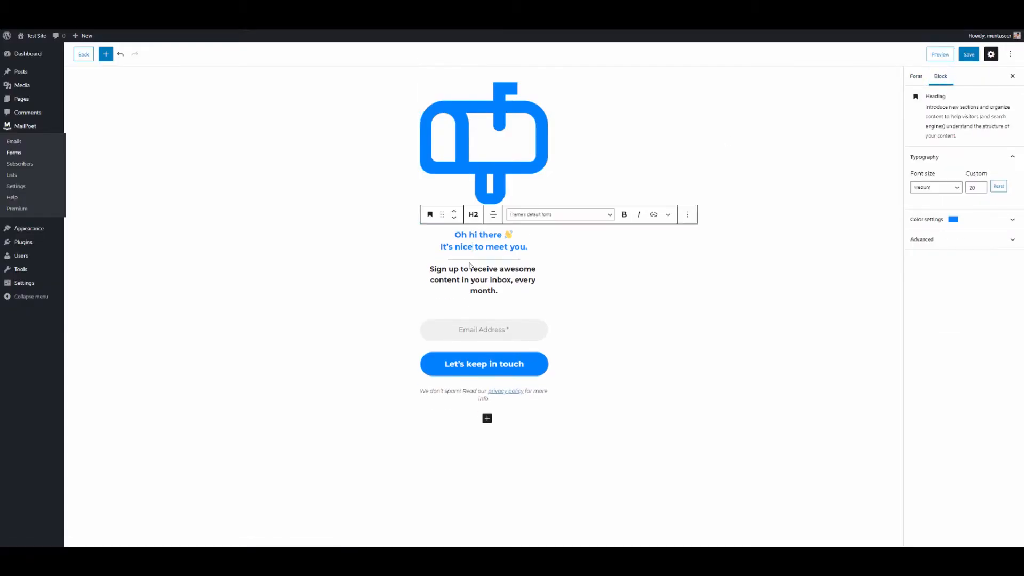
click(470, 280)
click(481, 235)
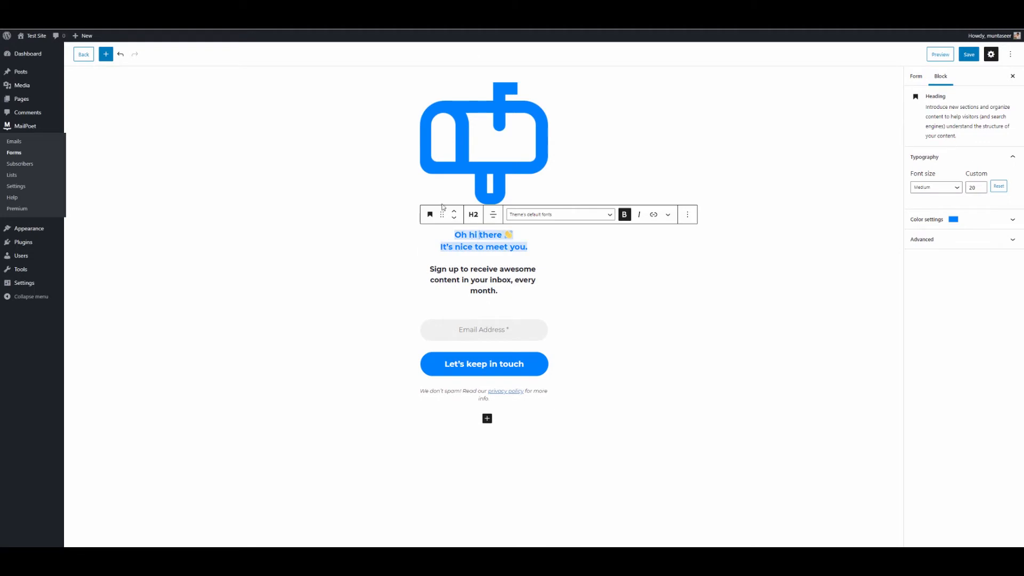
click(457, 274)
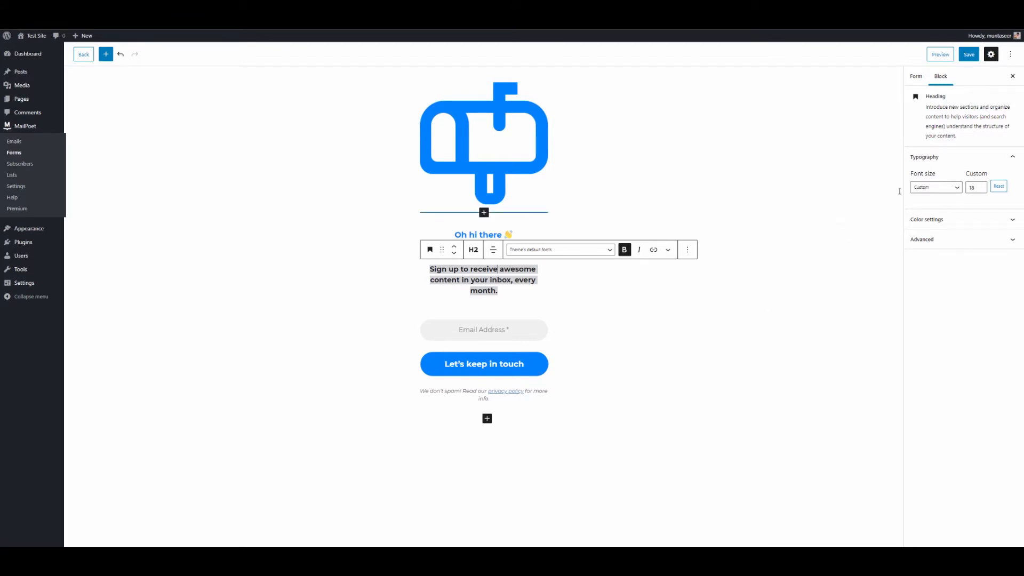
click(527, 331)
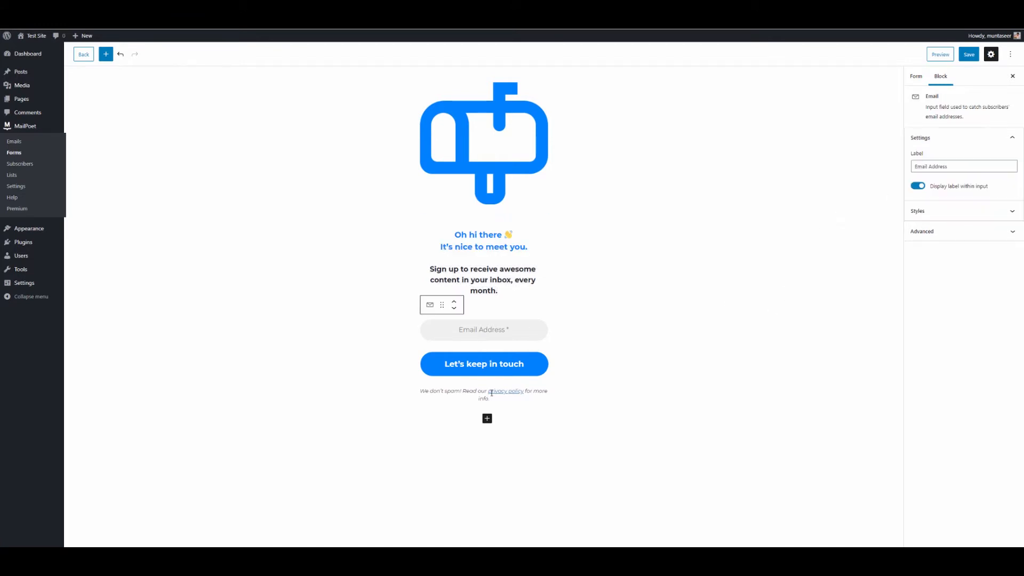
Step: Try a rounded style on the mailbox logo, keep the default, then remove the logo block
click(497, 114)
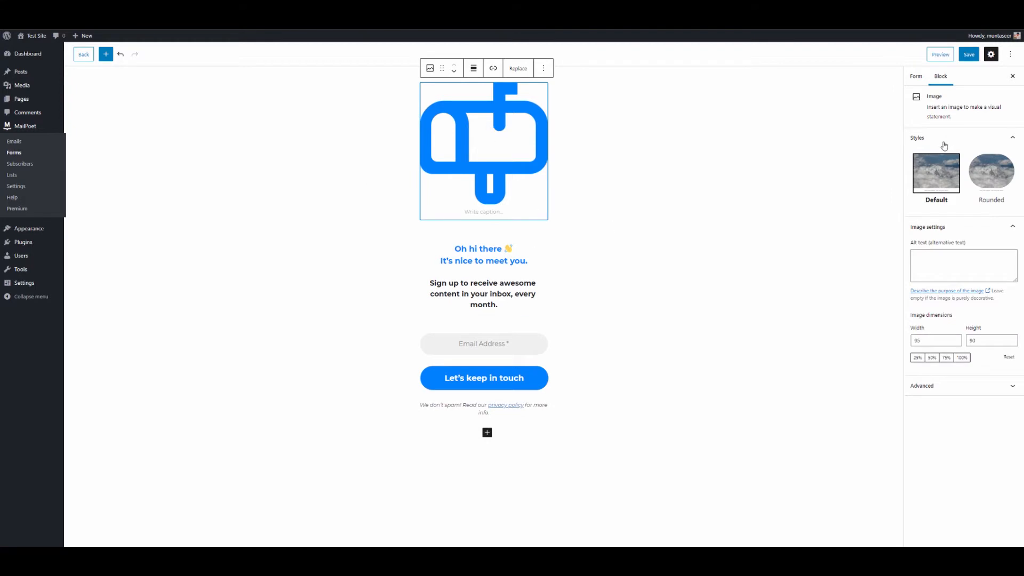
click(986, 167)
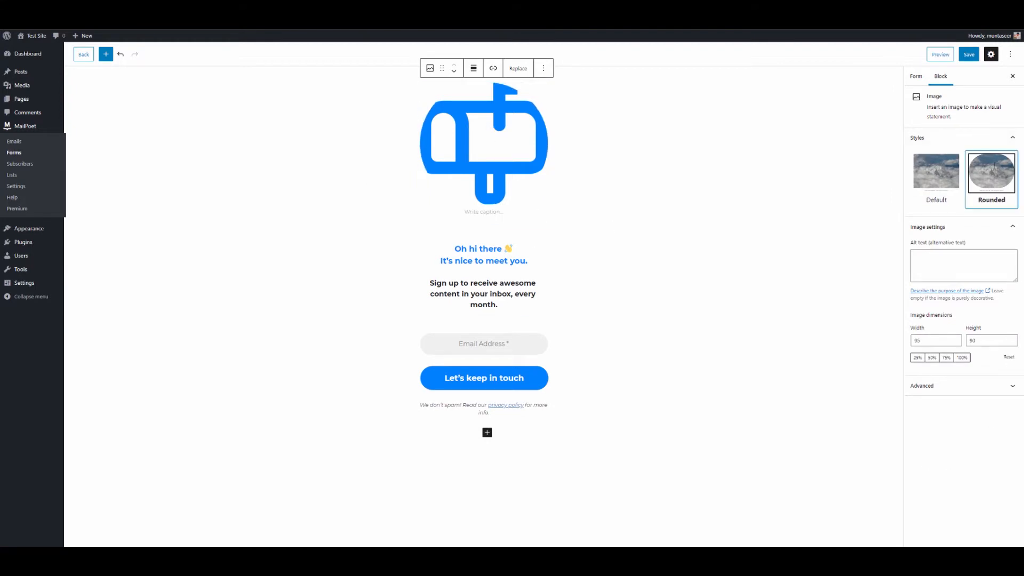
click(936, 172)
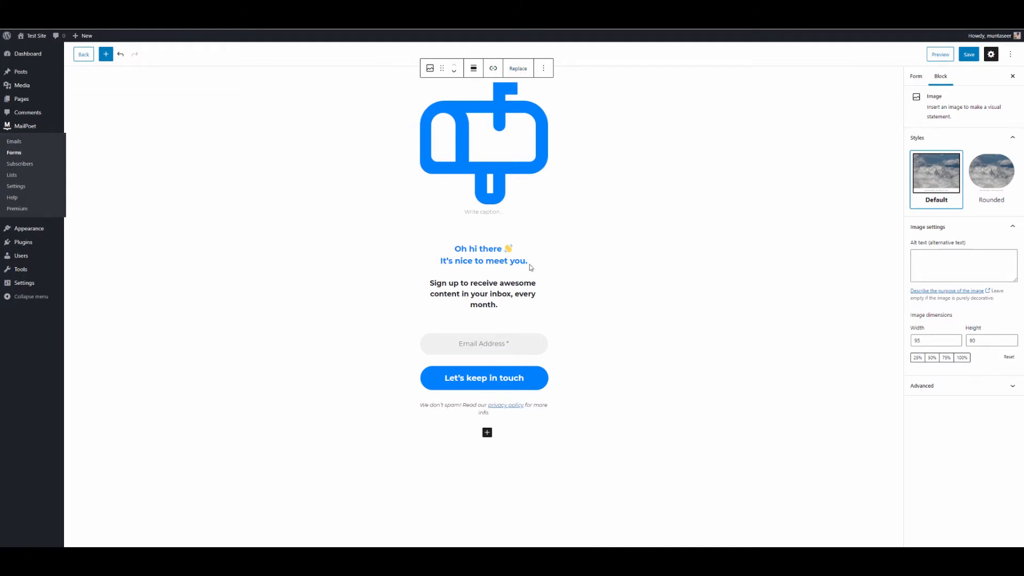
click(543, 69)
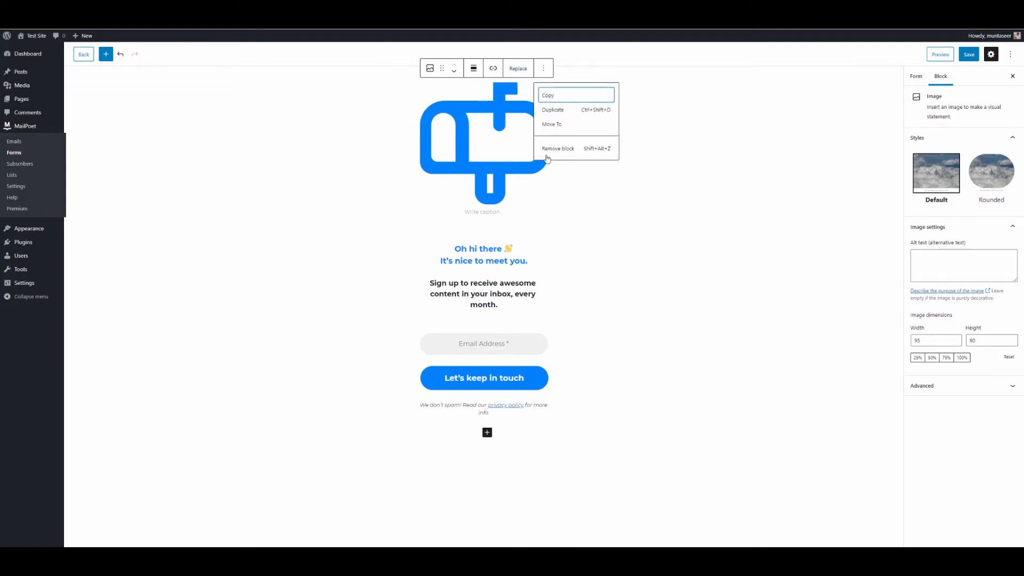
click(569, 149)
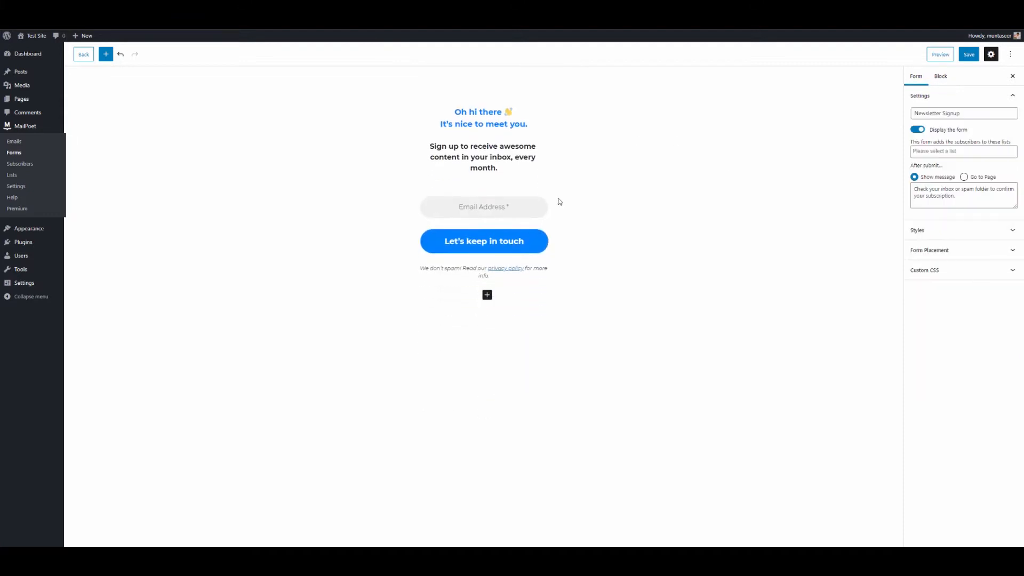
Step: Insert a First name field directly below the Email Address field
click(495, 209)
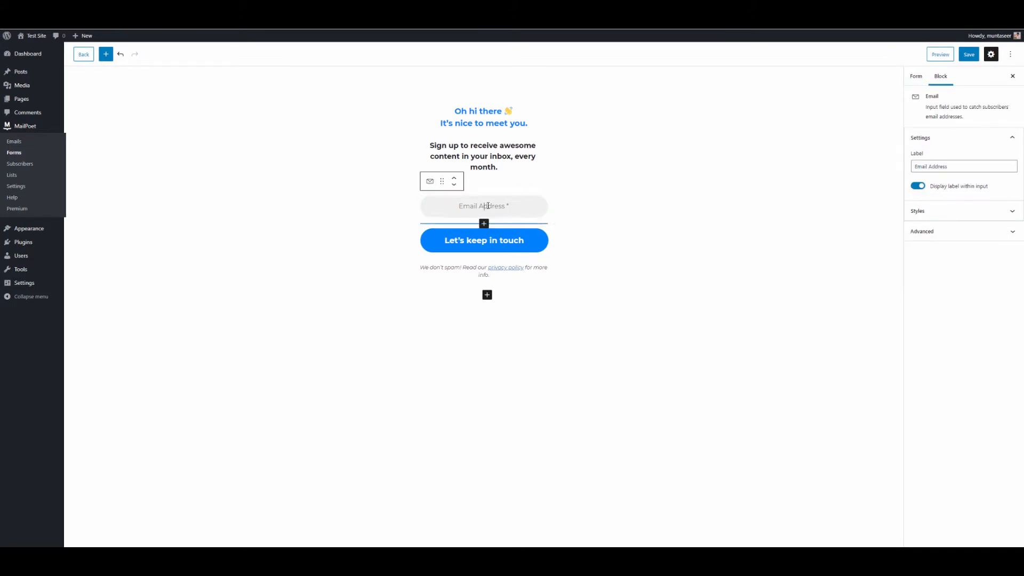
click(486, 215)
mouse_move(485, 225)
click(484, 224)
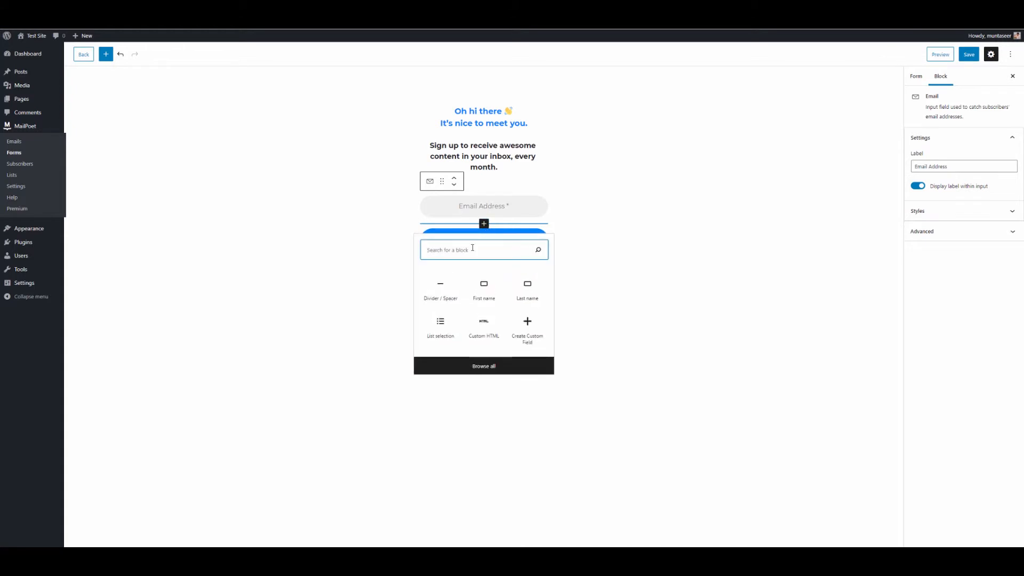
click(484, 290)
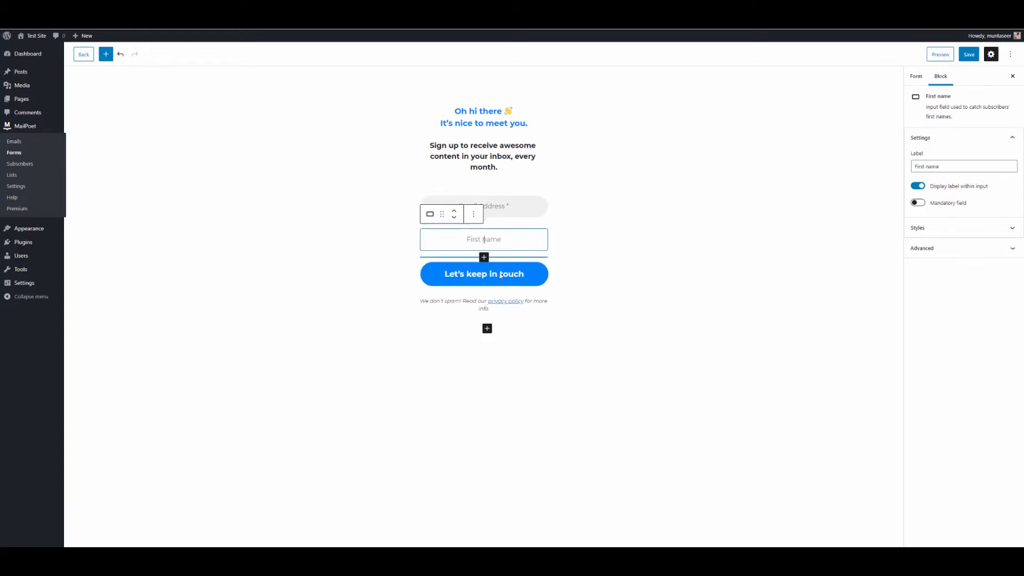
click(620, 249)
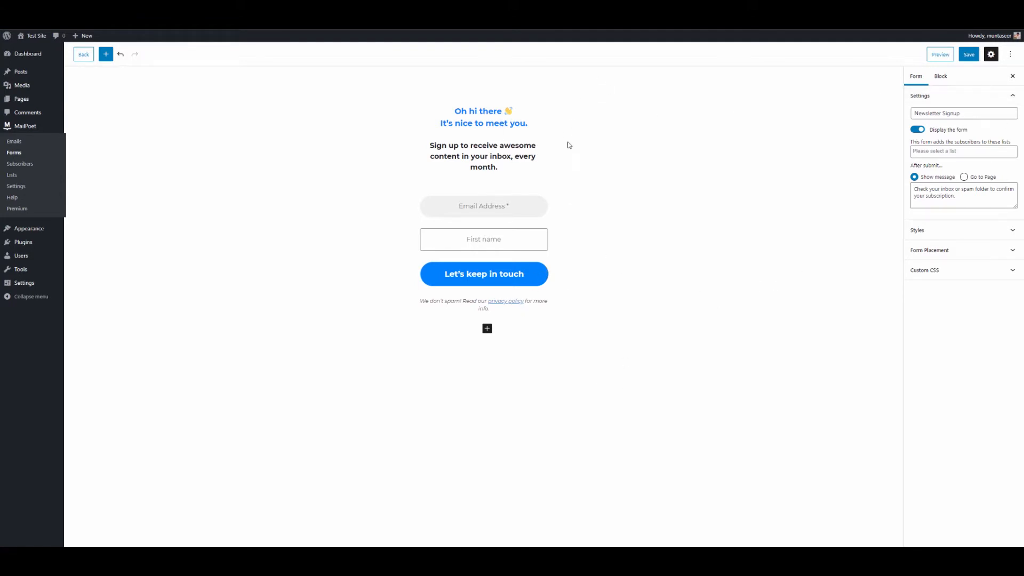
click(941, 75)
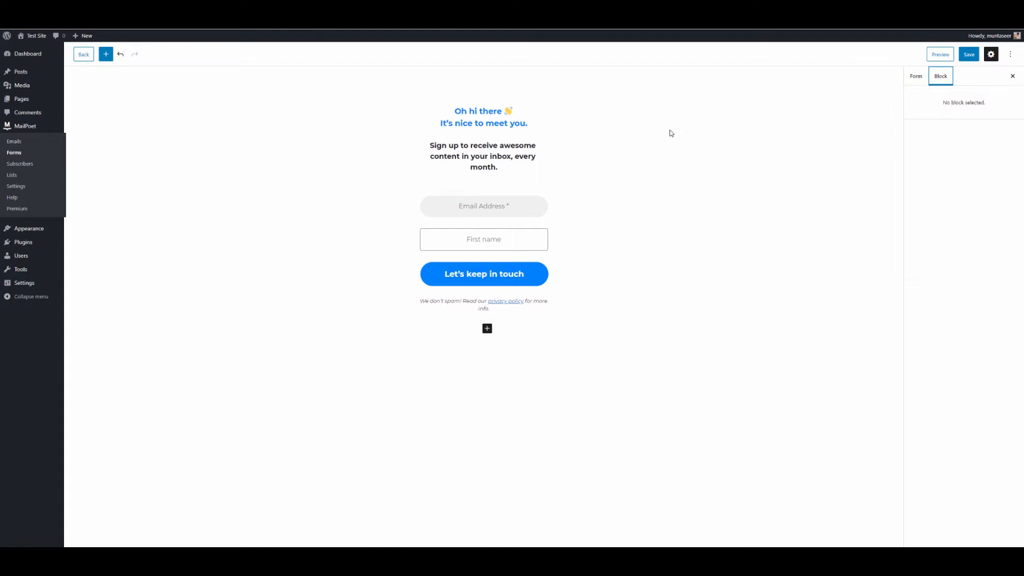
Step: Select text in the heading about receiving content, then show the form-wide settings
click(529, 156)
click(460, 156)
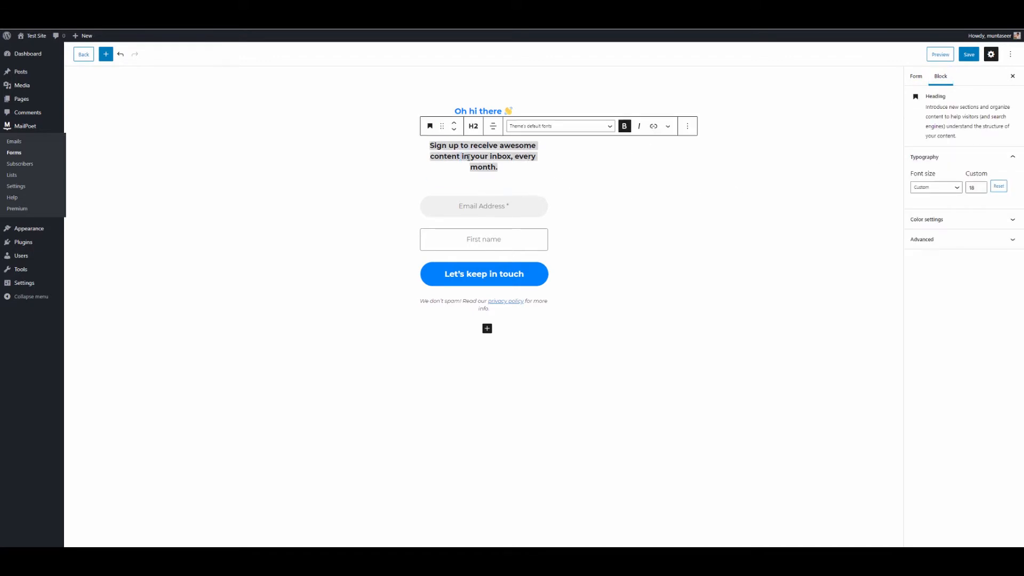
click(469, 156)
double_click(492, 168)
click(430, 146)
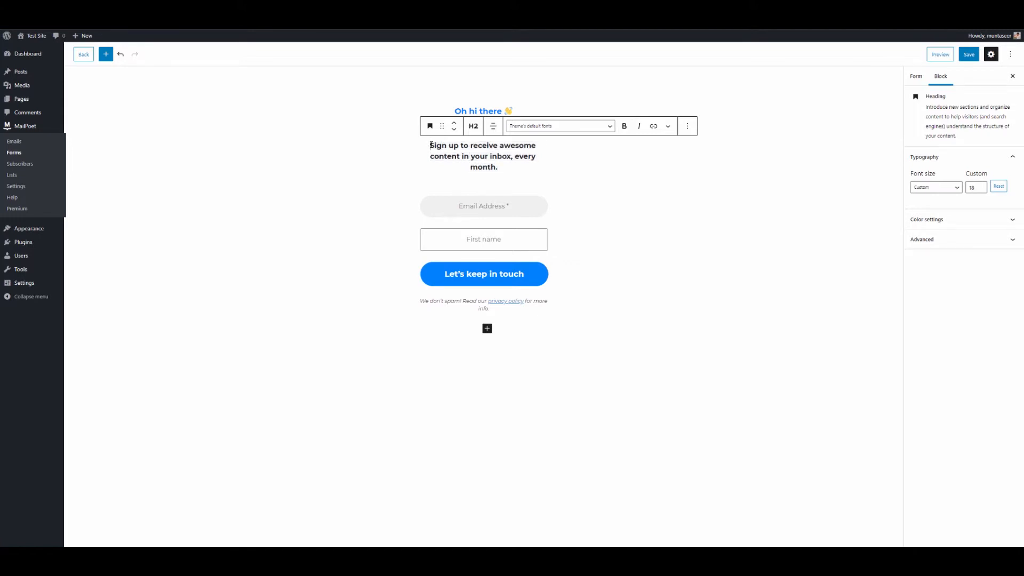
drag(430, 146, 503, 161)
click(503, 161)
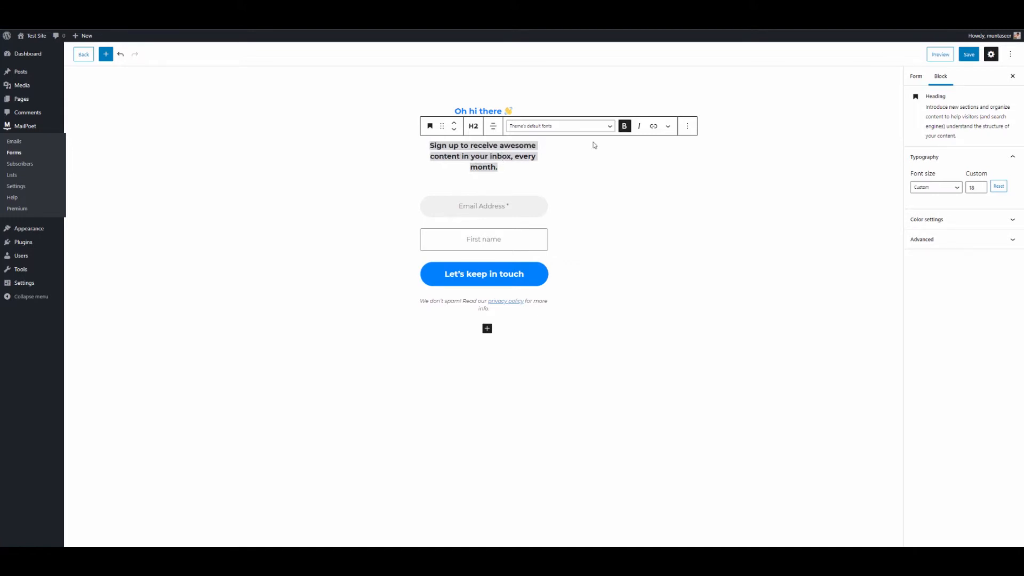
click(917, 84)
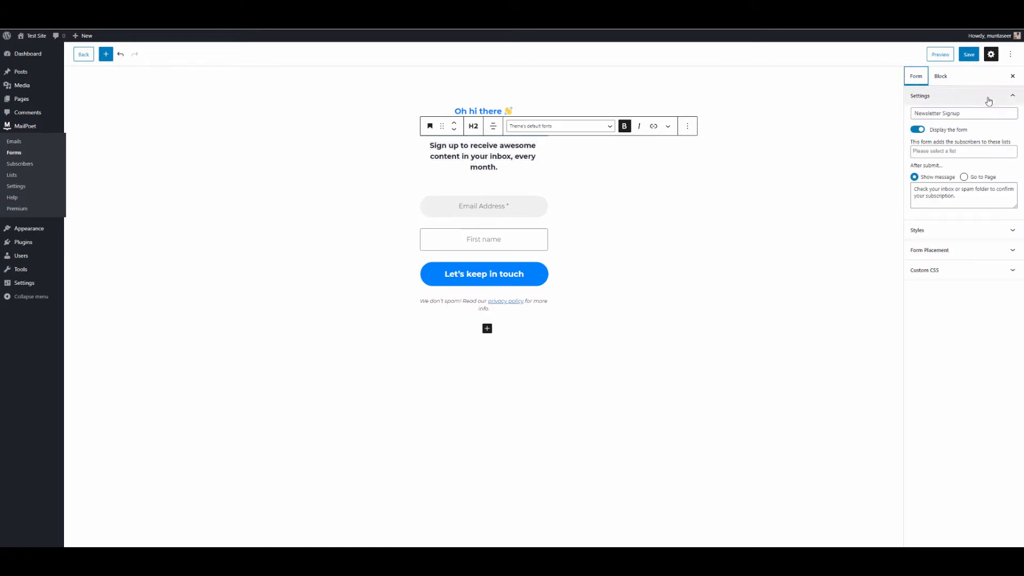
Step: Rename the form to 'Test Form'
click(974, 310)
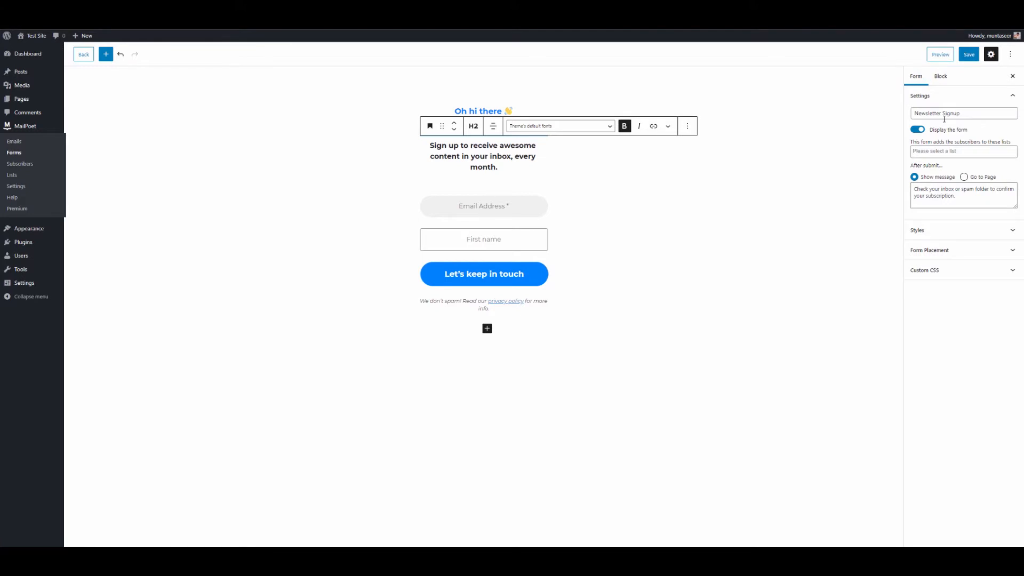
click(965, 114)
key(ctrl+a)
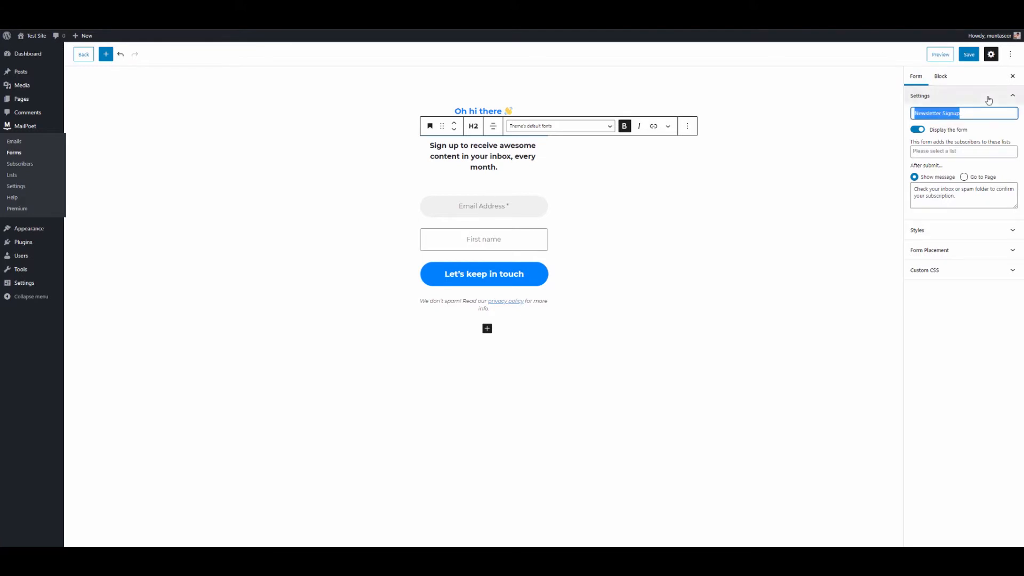
click(1013, 100)
click(1013, 100)
click(959, 115)
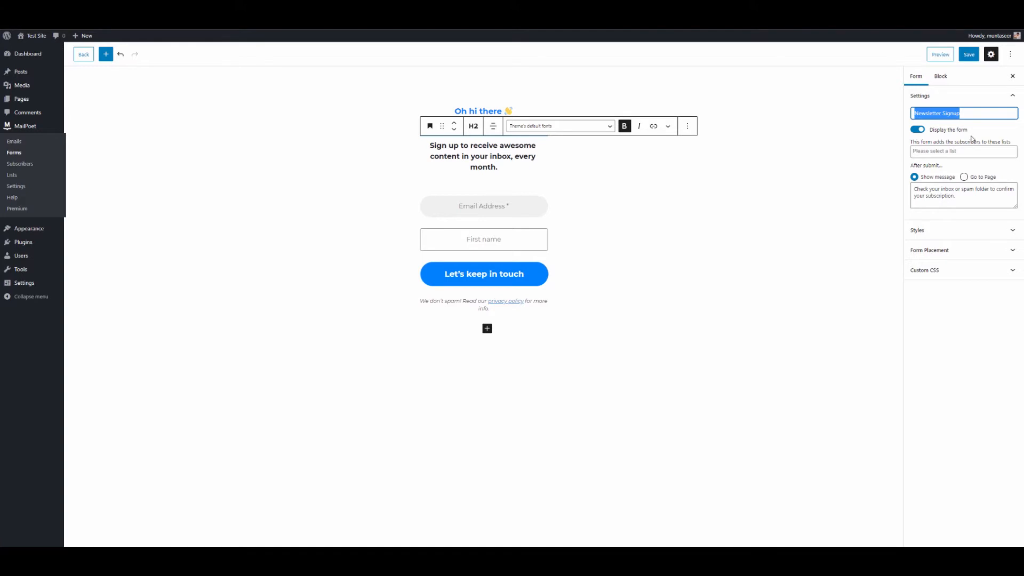
text(Test Form)
click(972, 139)
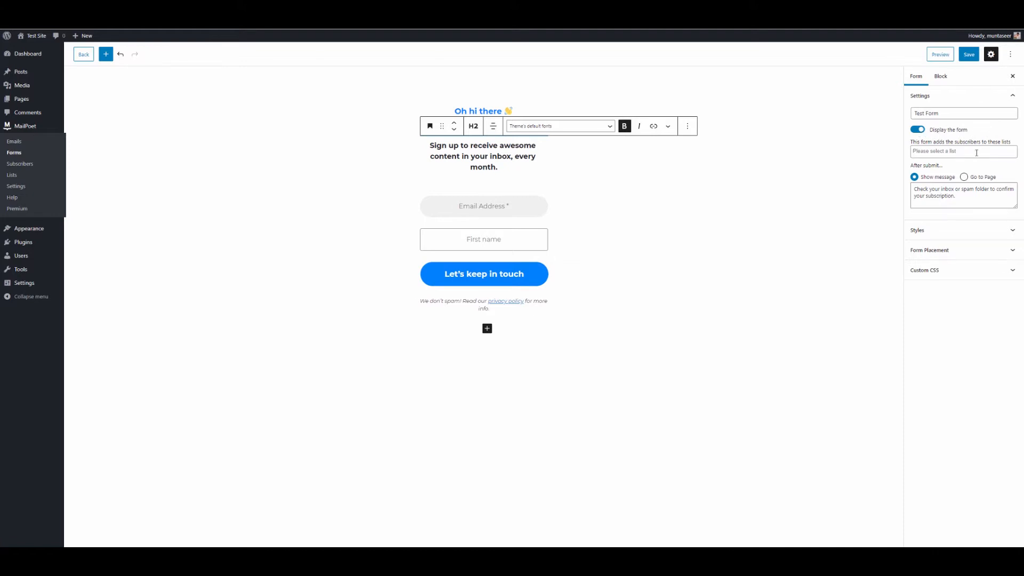
Step: Add subscribers to the Newsletter mailing list and select the confirmation message text
click(977, 152)
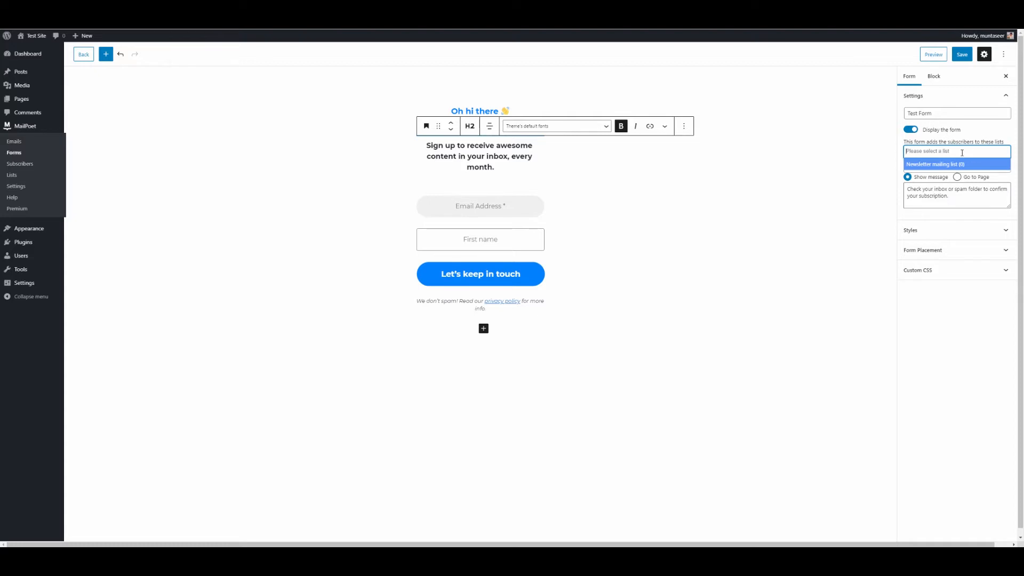
click(934, 165)
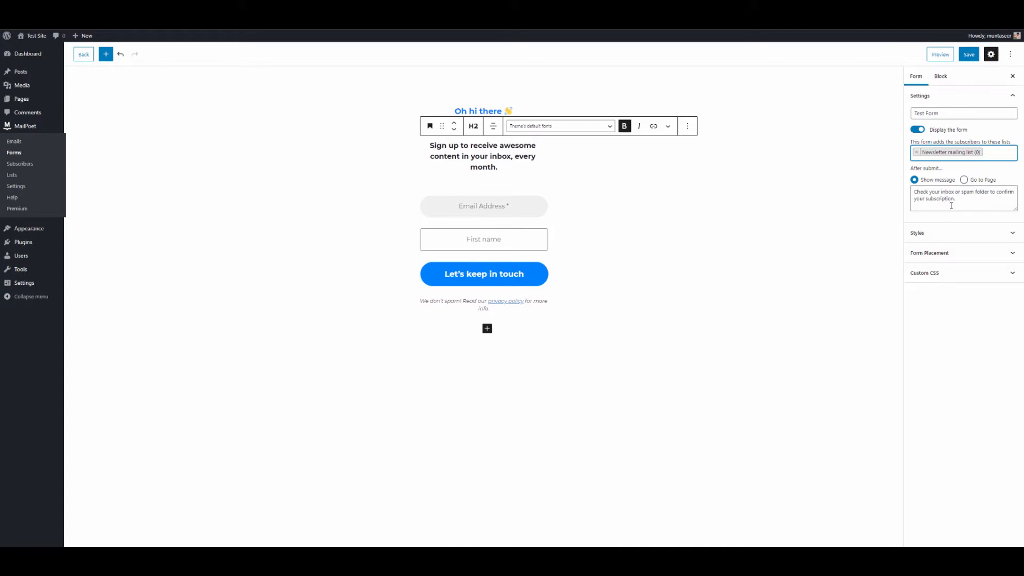
drag(954, 202, 914, 192)
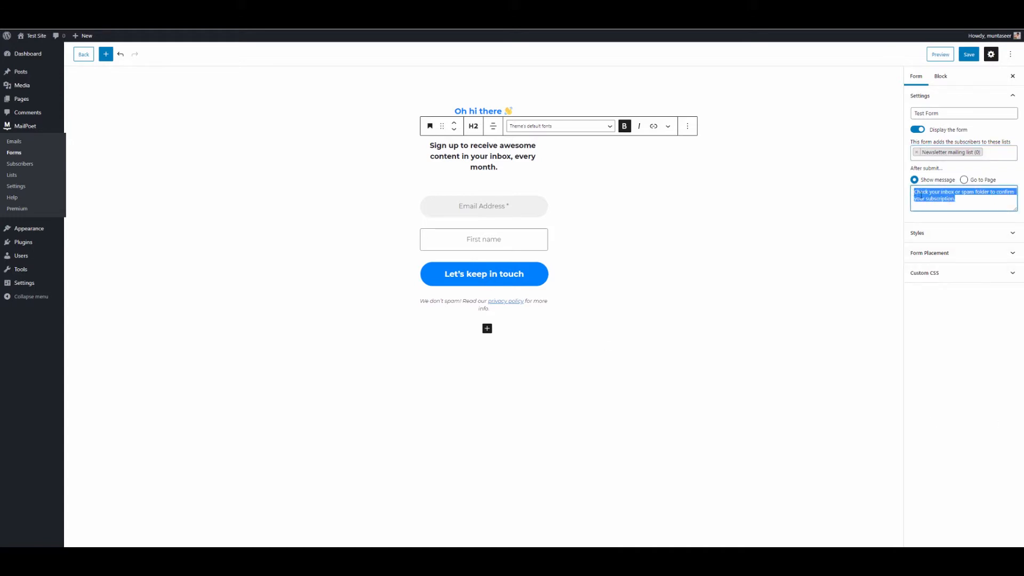
click(942, 204)
click(970, 183)
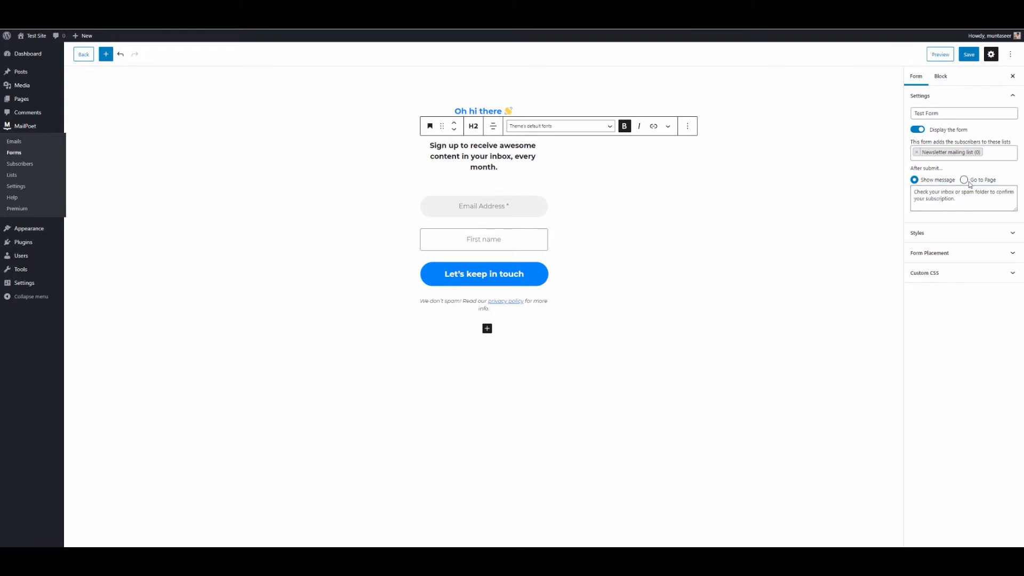
click(964, 181)
click(978, 192)
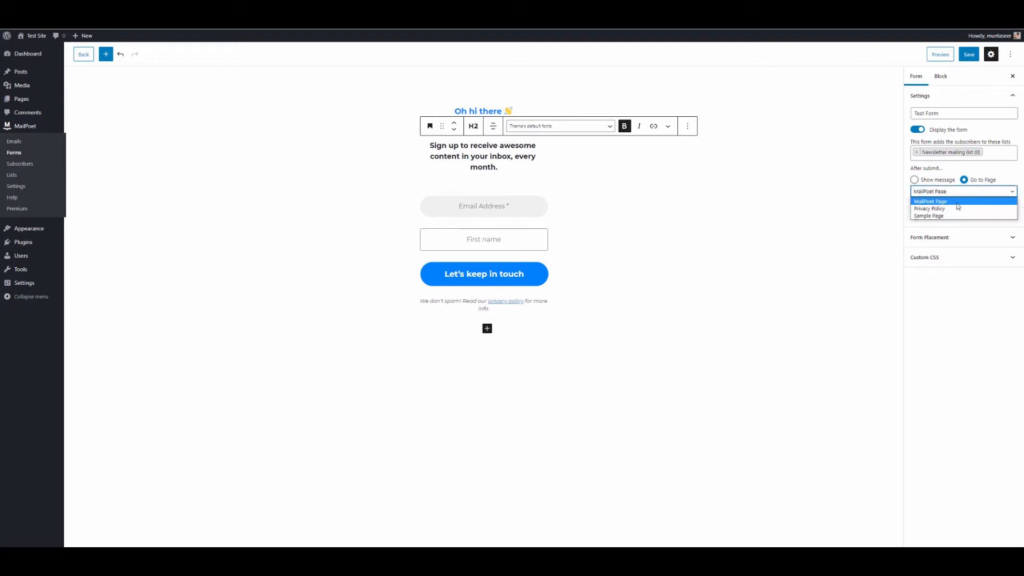
click(961, 203)
click(980, 193)
click(955, 210)
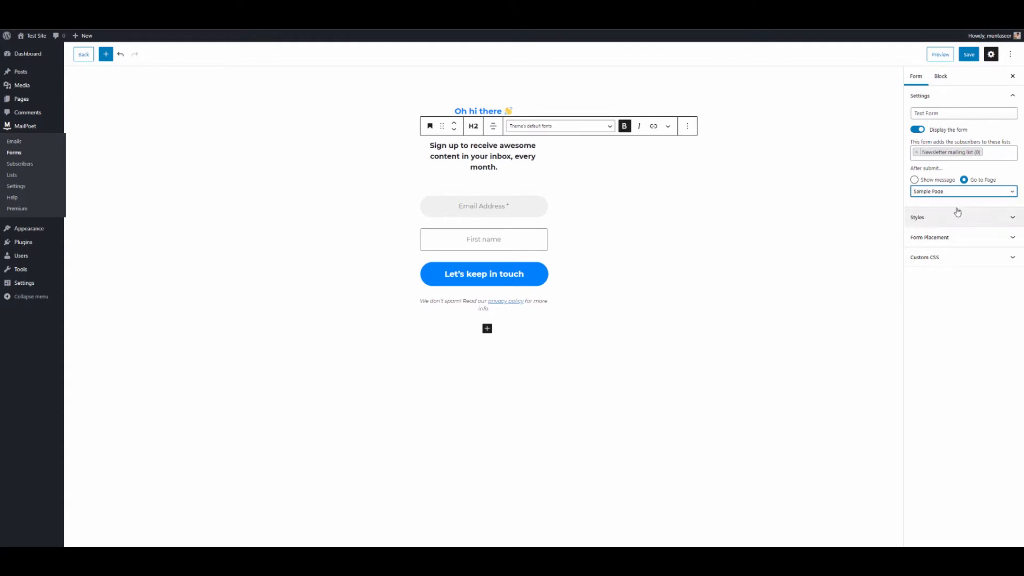
click(969, 192)
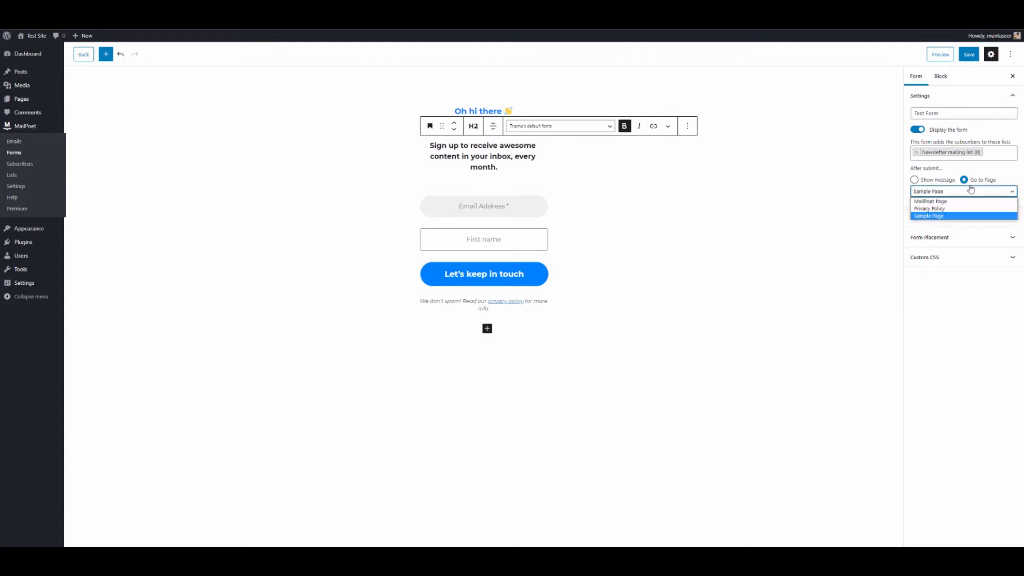
click(914, 179)
click(915, 180)
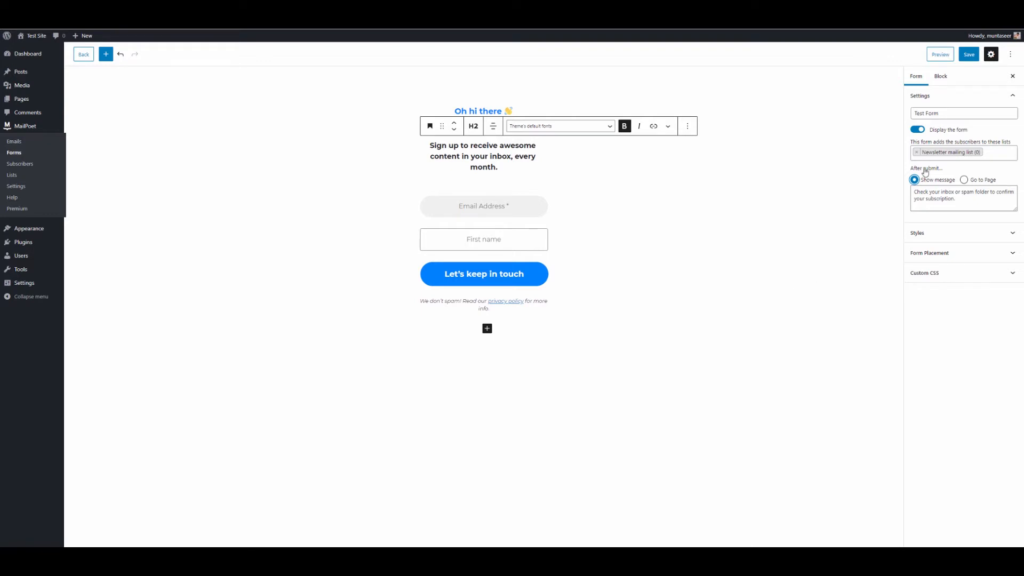
click(964, 180)
click(979, 193)
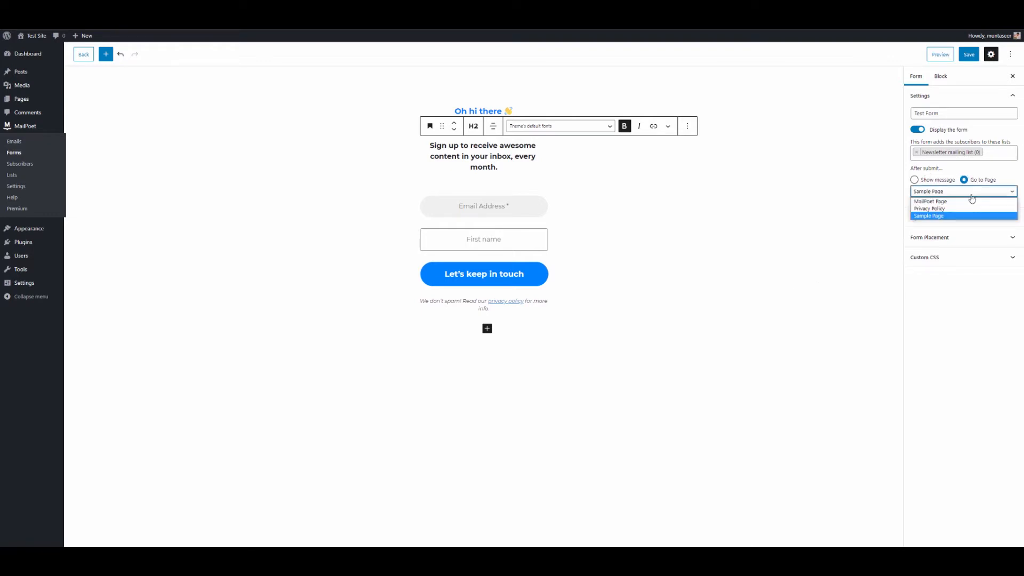
click(969, 203)
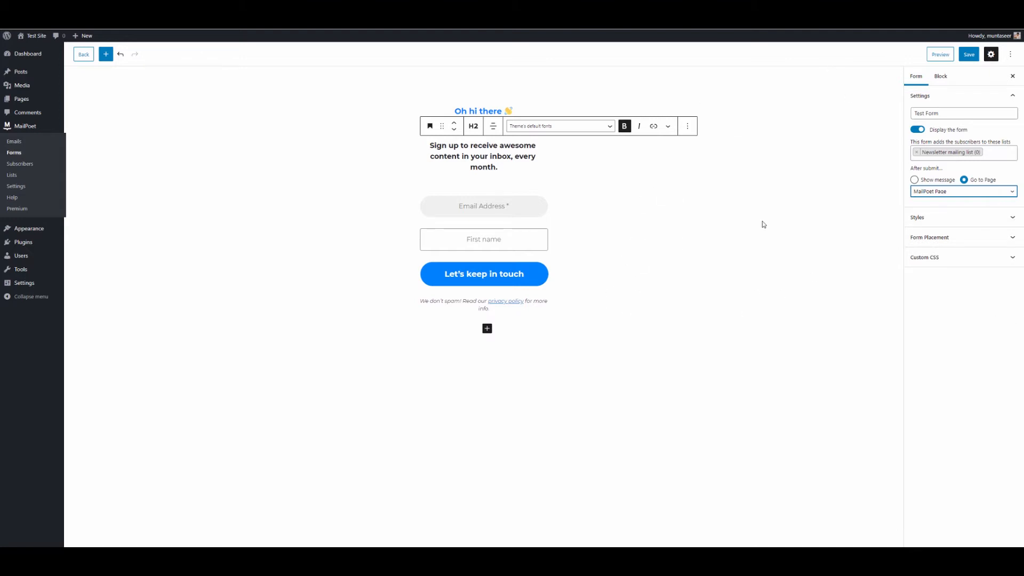
double_click(928, 190)
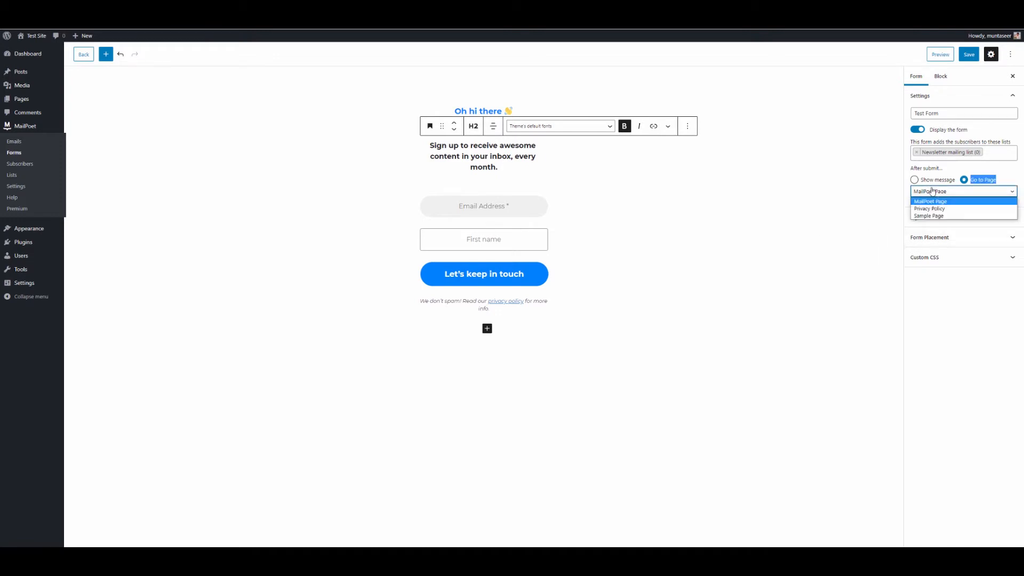
click(983, 172)
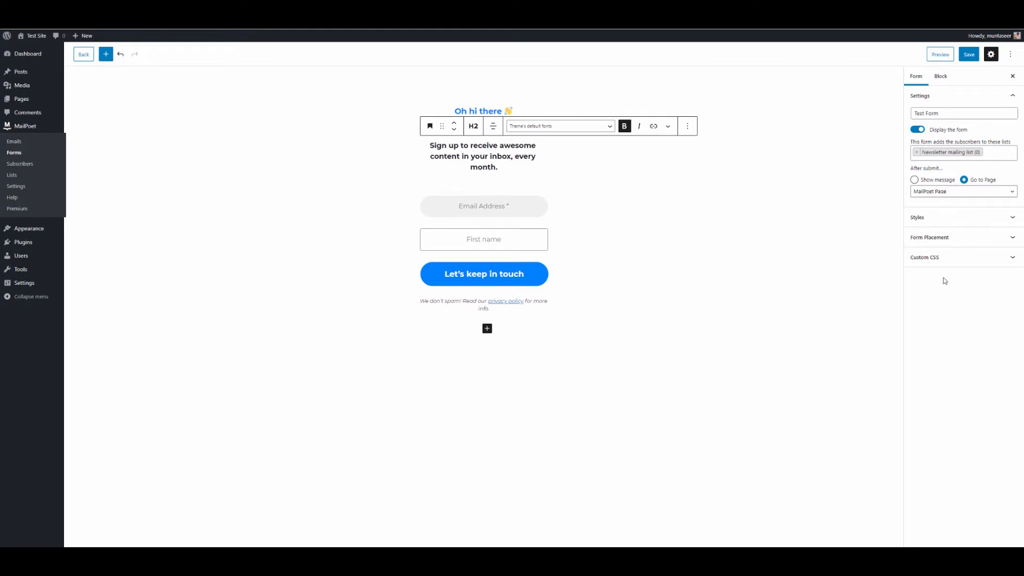
click(927, 180)
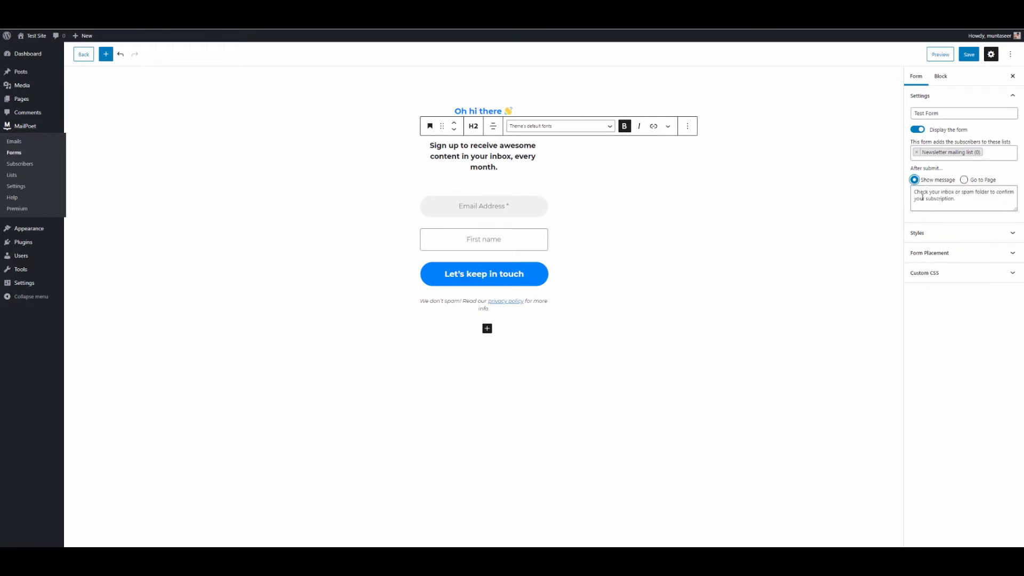
Step: Expand and collapse Styles, expand Form Placement, and open the Pop-up placement settings
click(938, 236)
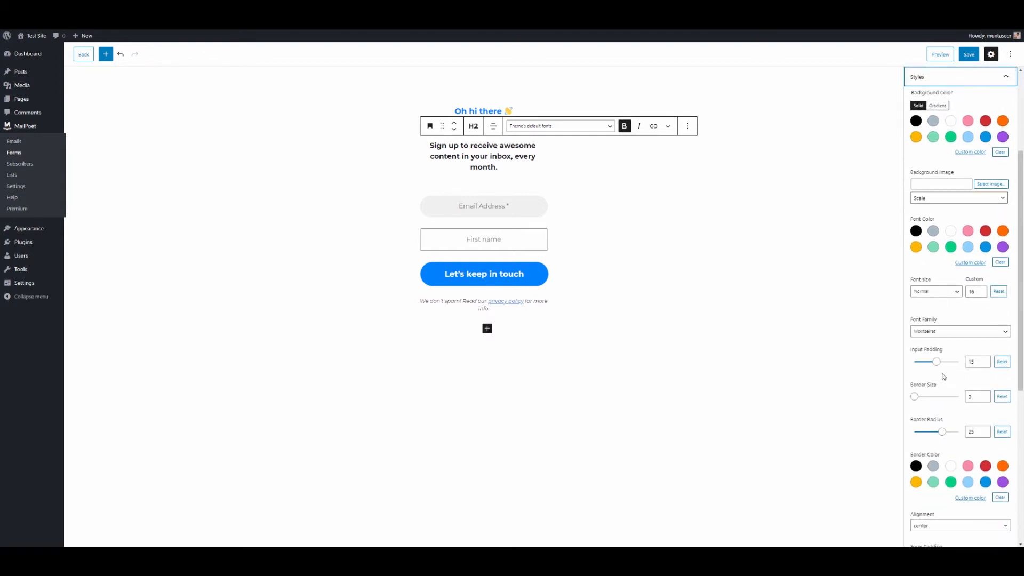
scroll(960, 411, down, 4)
scroll(971, 213, up, 8)
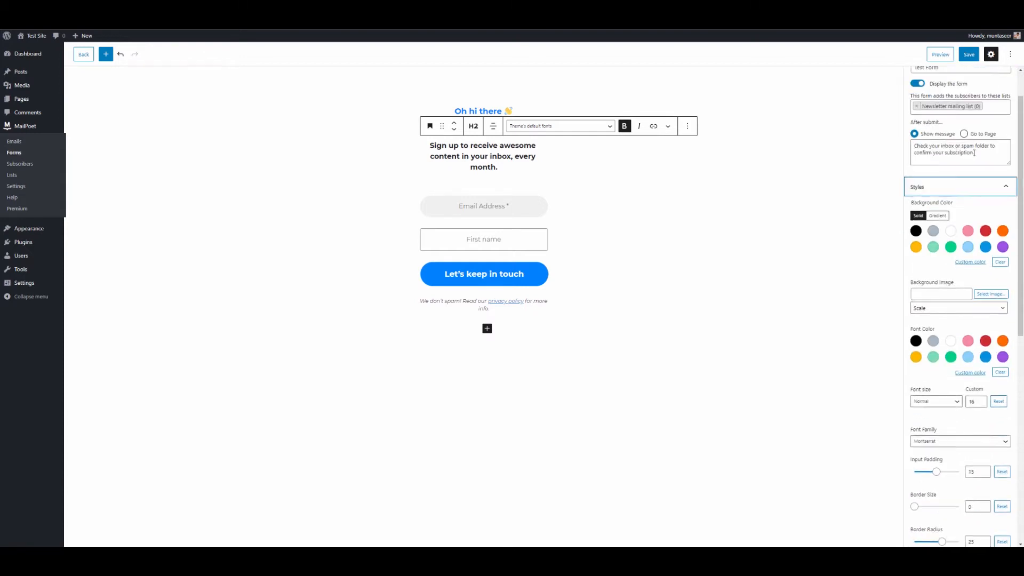
click(966, 187)
click(933, 255)
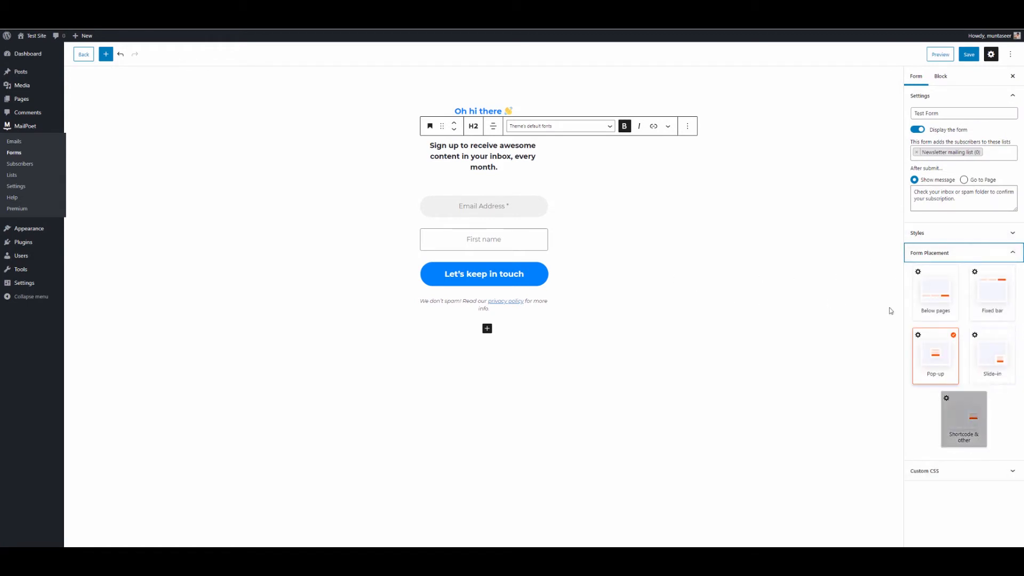
click(919, 337)
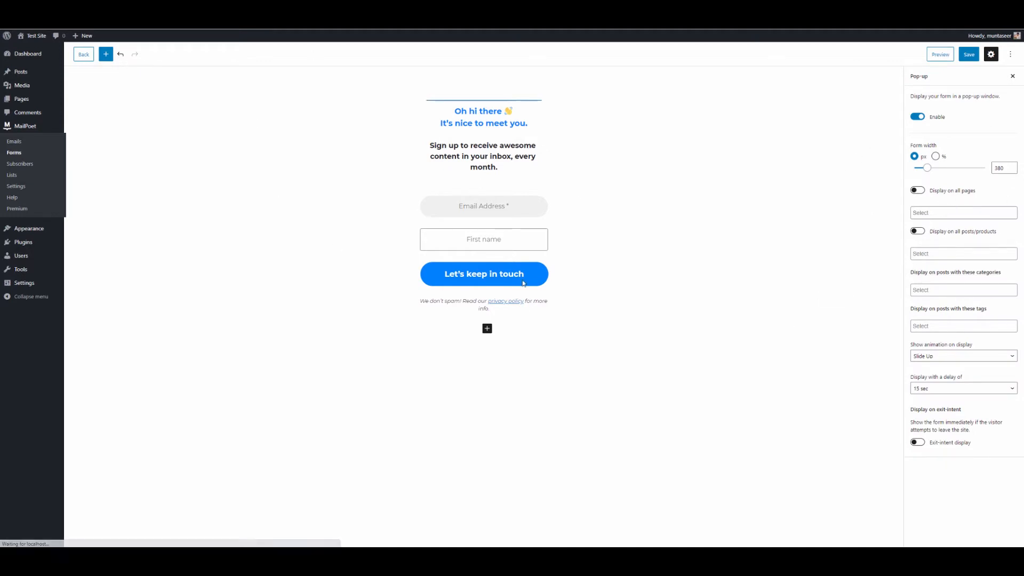
Step: Show the pop-up on all pages and on all posts and products
click(919, 190)
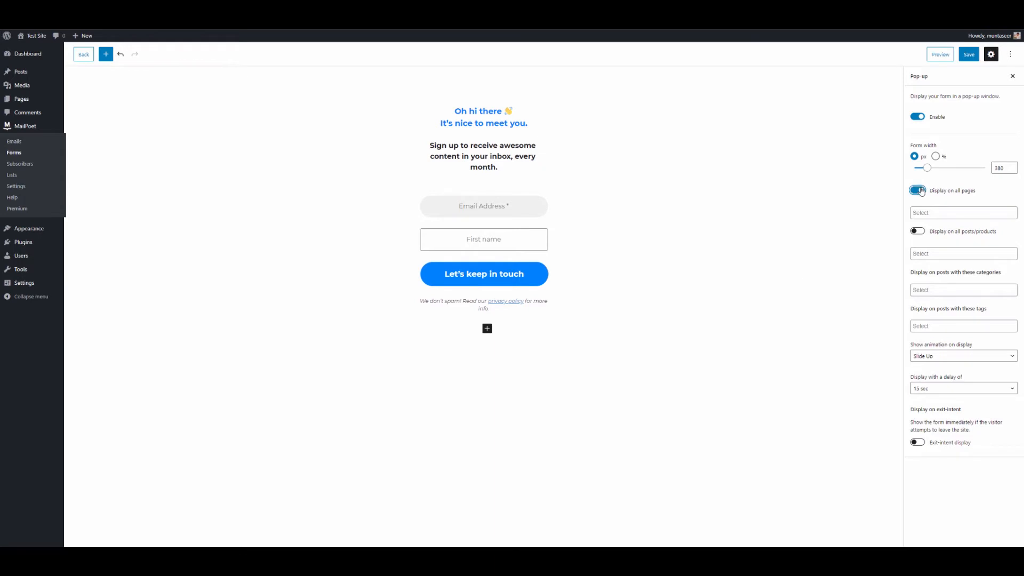
click(918, 231)
click(947, 213)
click(947, 213)
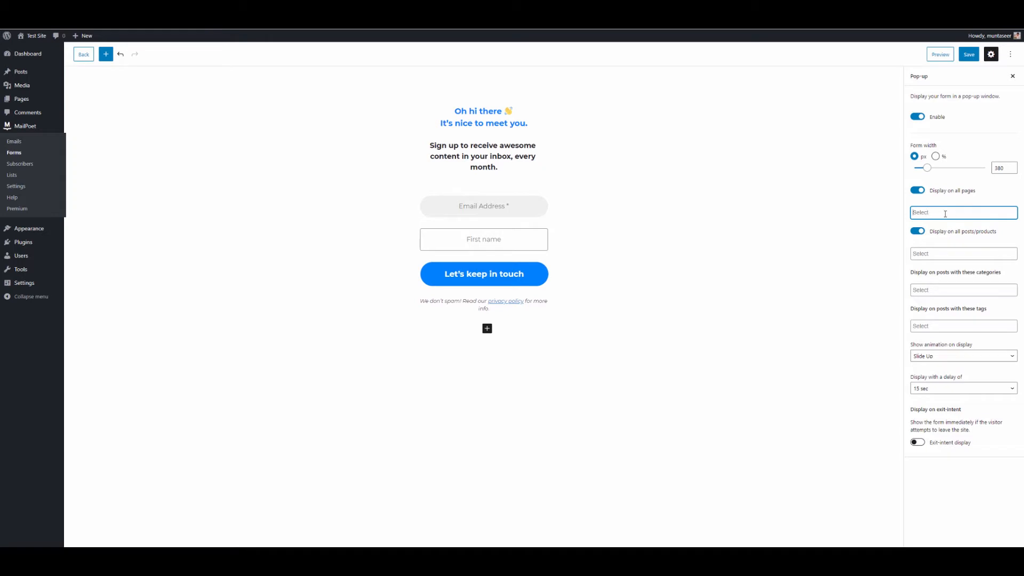
click(937, 289)
click(791, 346)
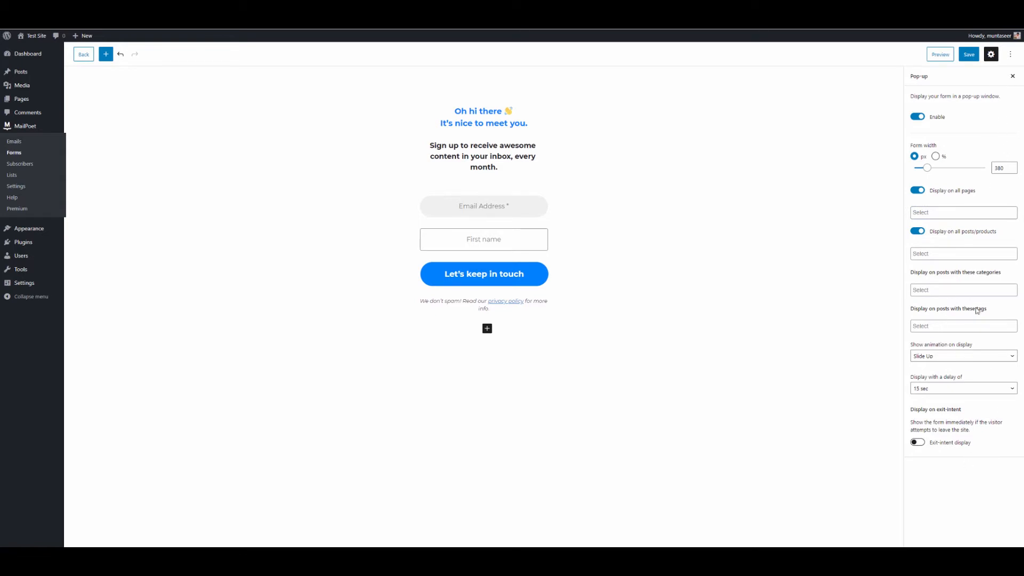
Step: Set the pop-up delay to 0 sec, enable exit-intent display, and save the form
click(969, 389)
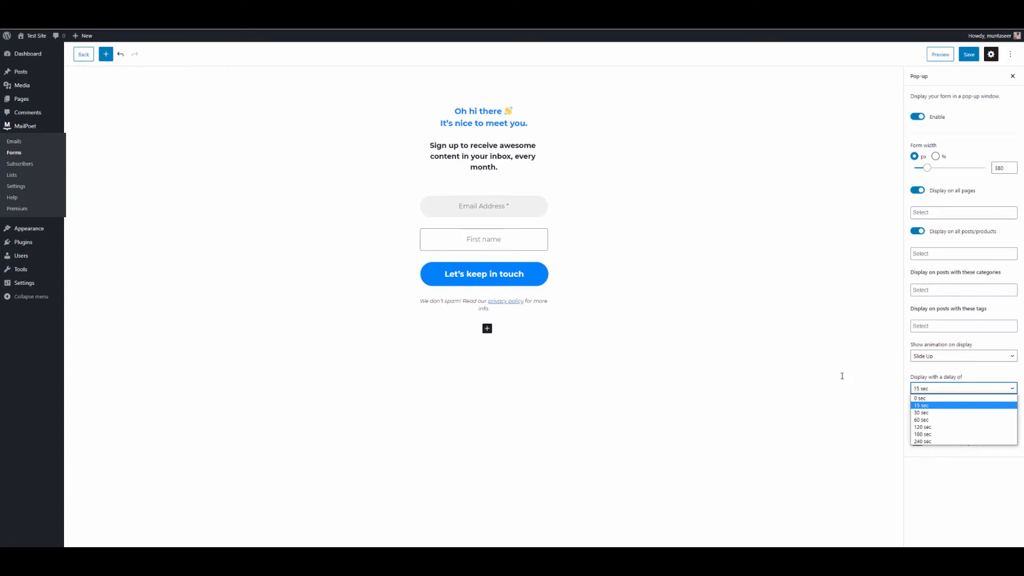
click(961, 398)
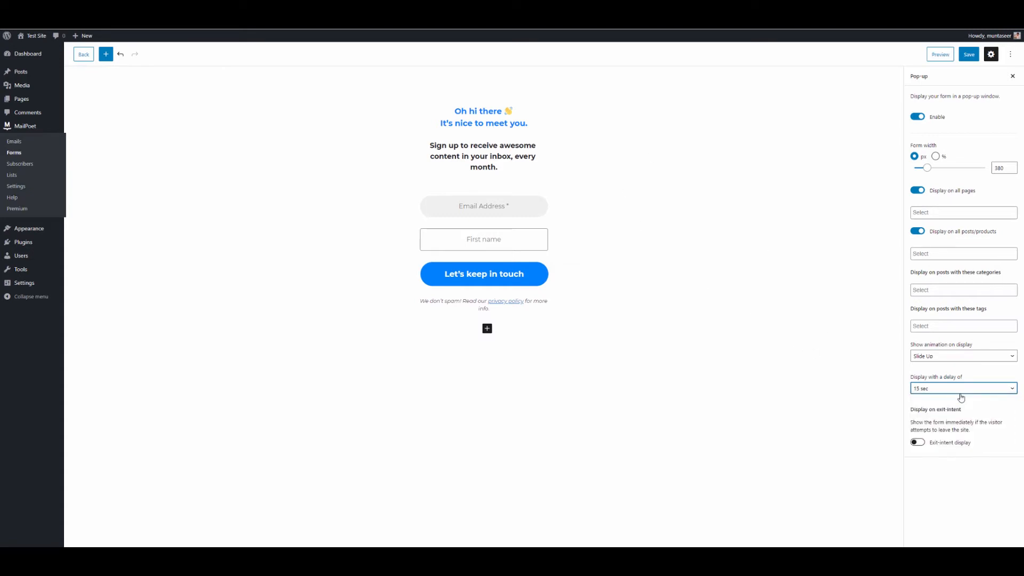
click(960, 388)
click(957, 398)
click(917, 443)
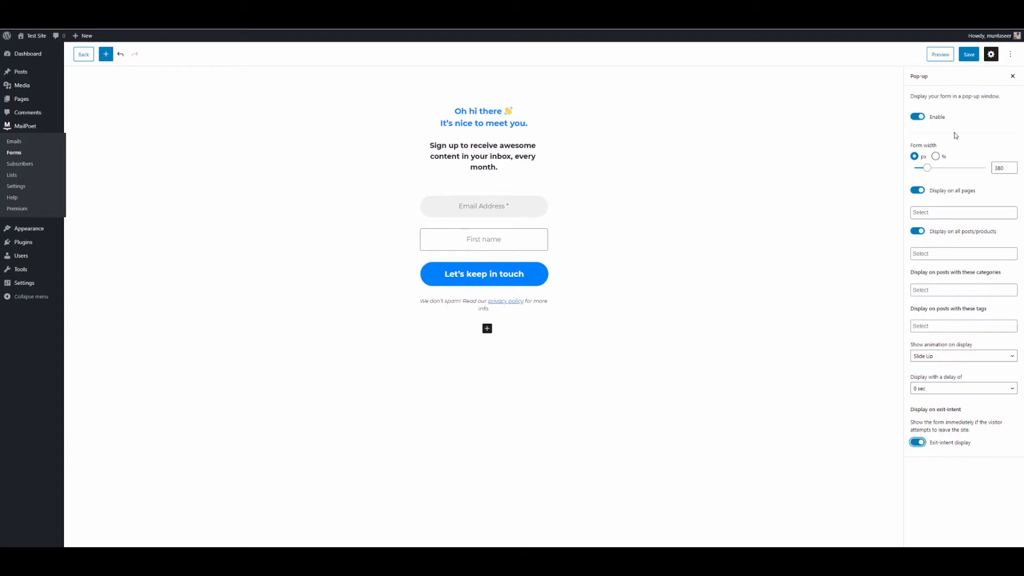
click(968, 56)
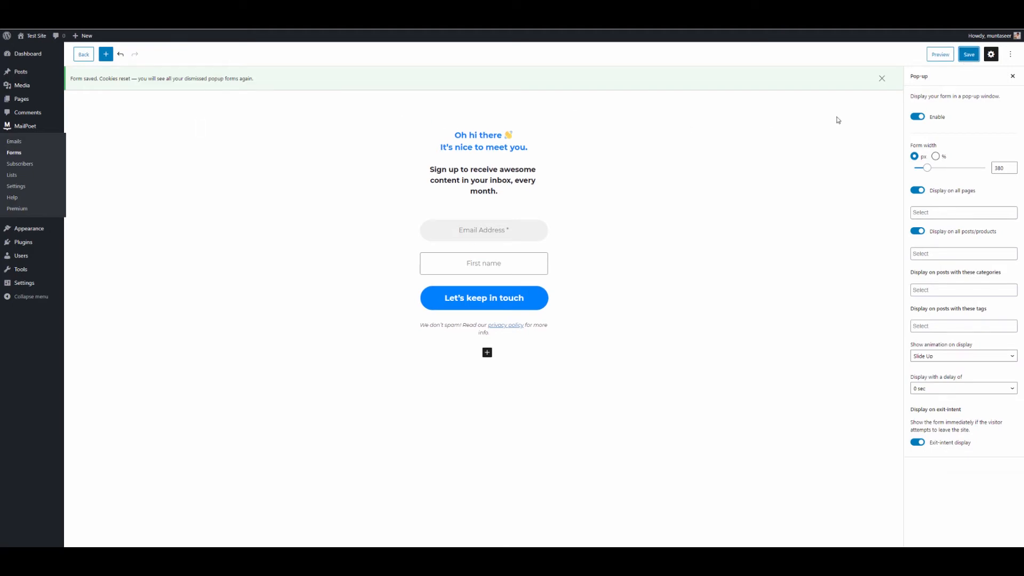
Step: Dismiss the 'Form saved' notice and return to the MailPoet Forms list
click(881, 79)
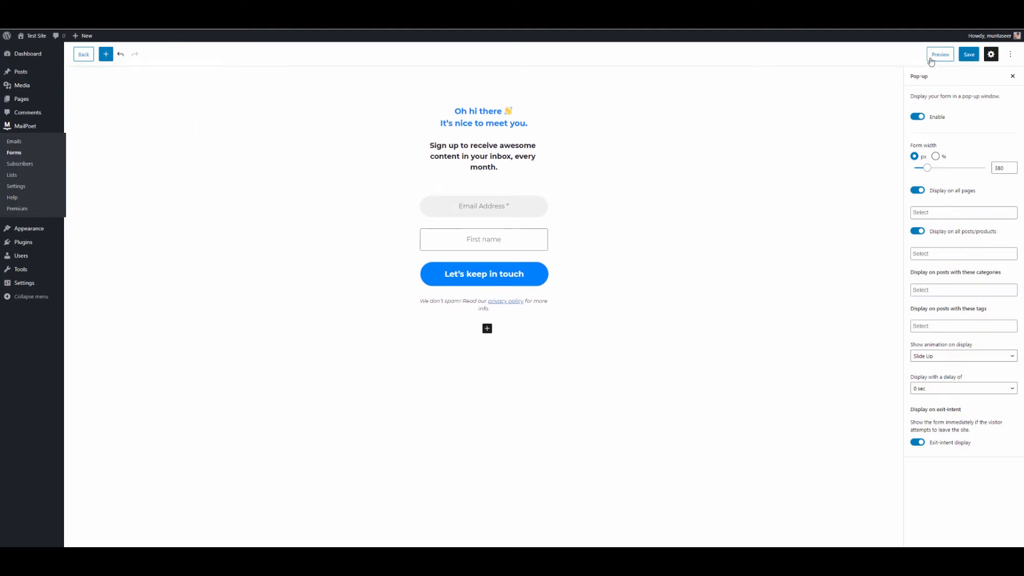
click(32, 152)
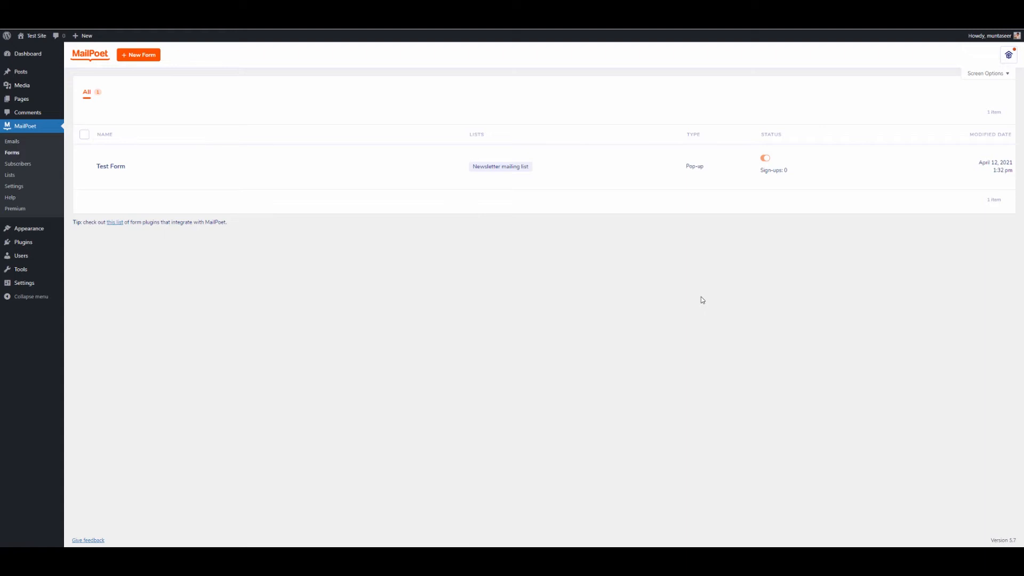
Step: In a new incognito window, load the Test Site homepage from the localhost:8080 suggestion
key(ctrl+shift+n)
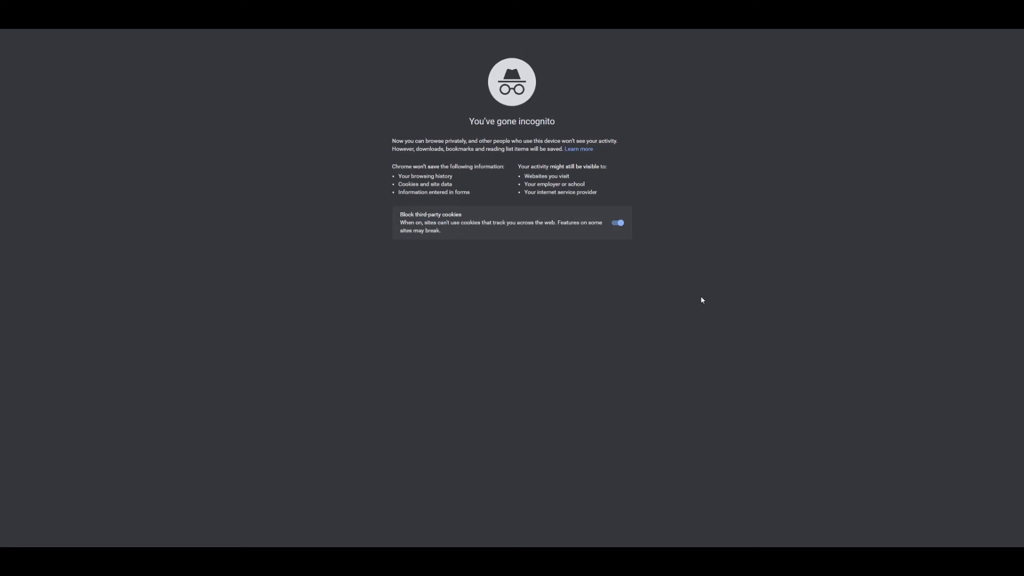
text(lo)
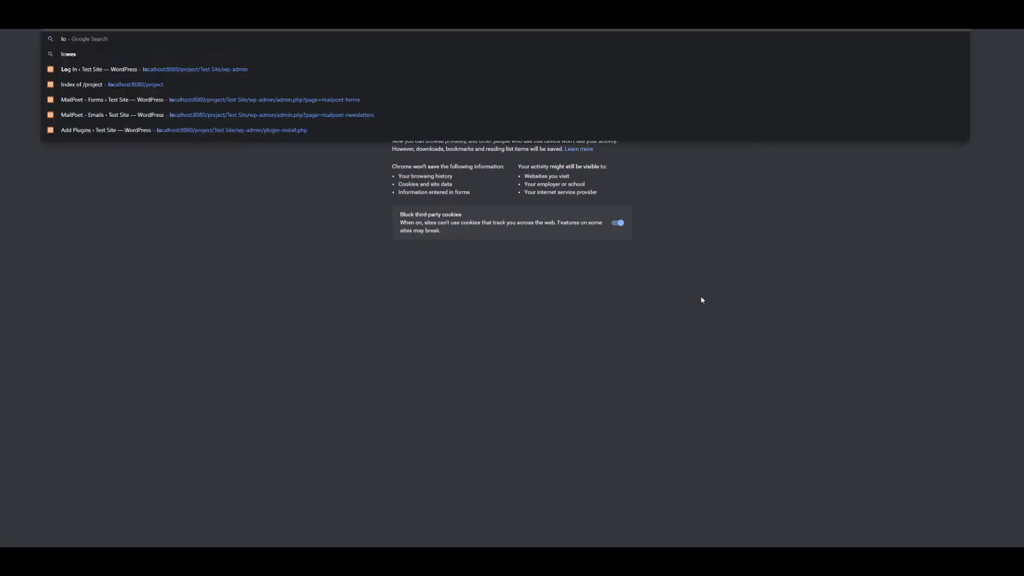
text(calhost:8080)
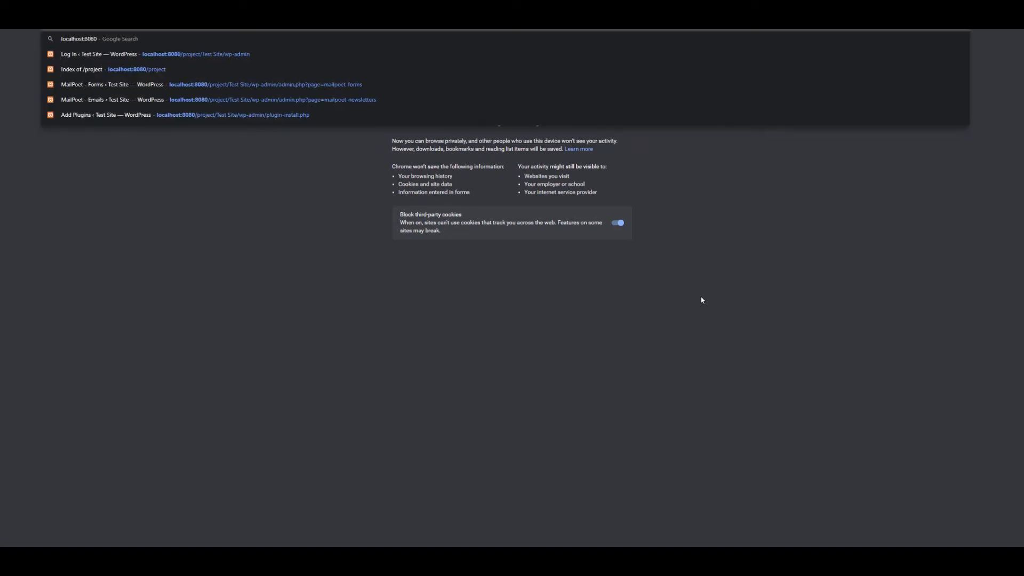
text(/pro)
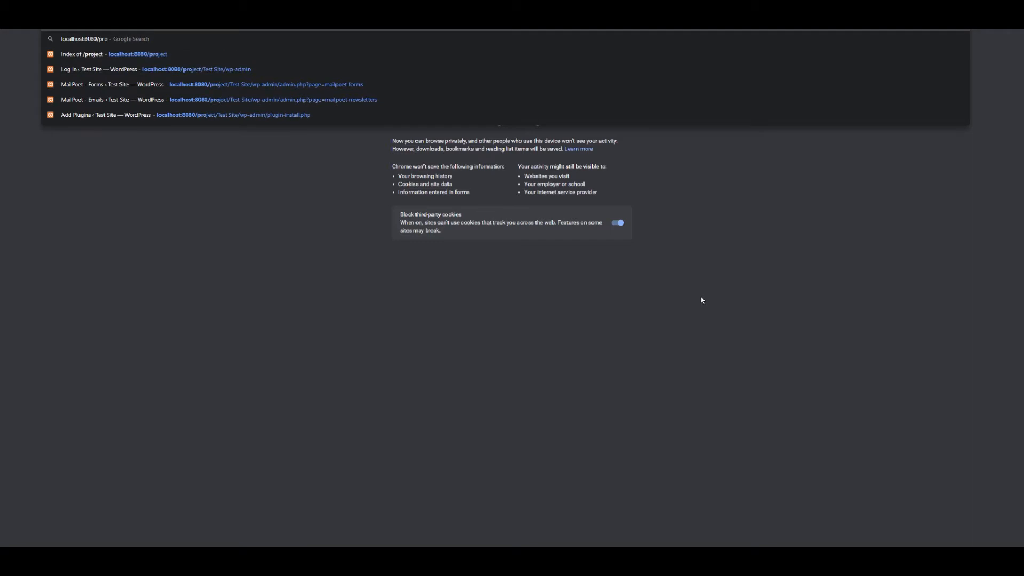
key(Down)
key(Down)
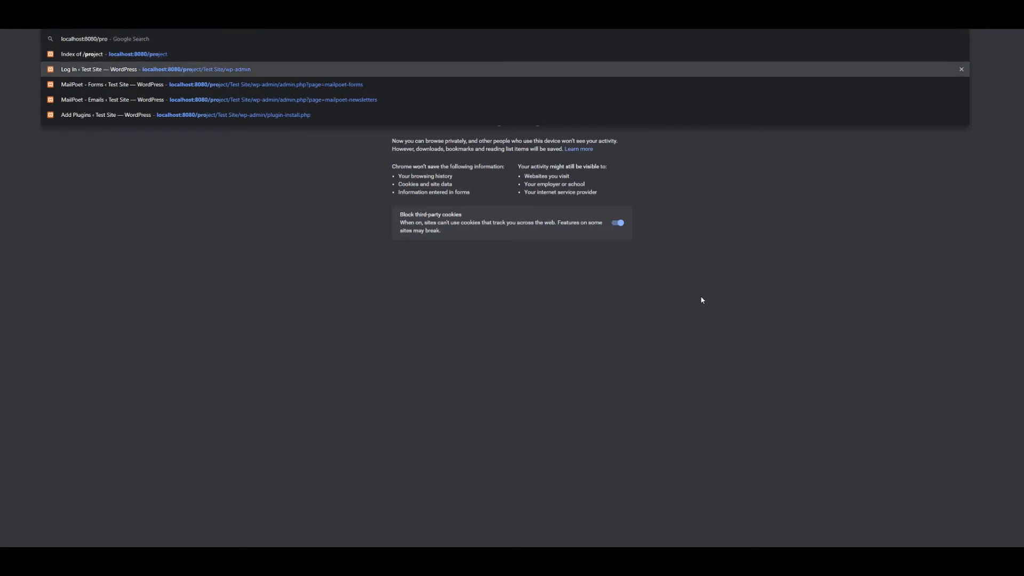
key(BackSpace)
key(BackSpace)
key(BackSpace)
key(BackSpace)
key(BackSpace)
key(BackSpace)
key(BackSpace)
key(BackSpace)
key(Return)
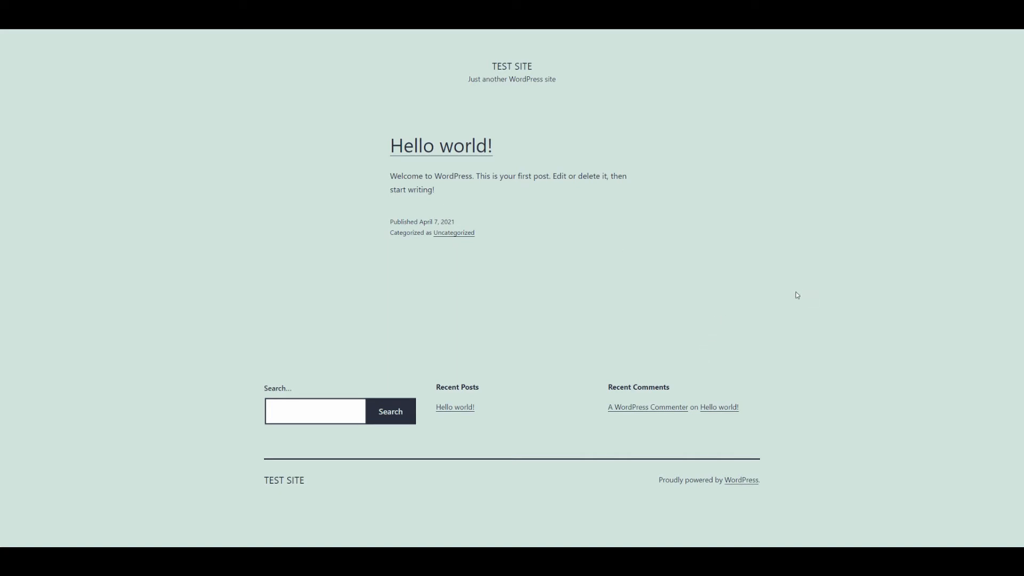
Step: Open Hello world! and submit the sign-up pop-up with the saved e-mail and a first name
click(449, 154)
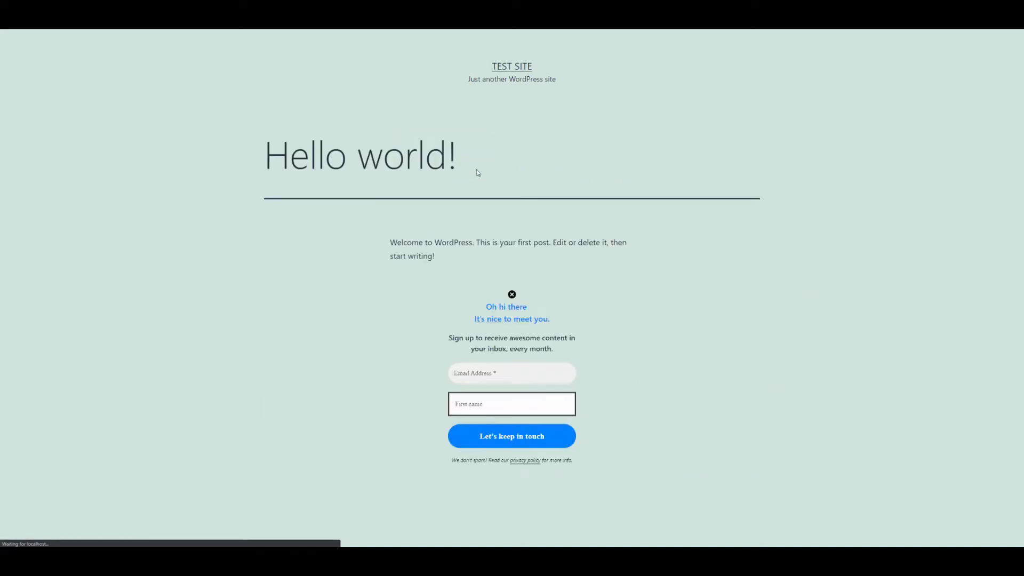
scroll(480, 165, down, 5)
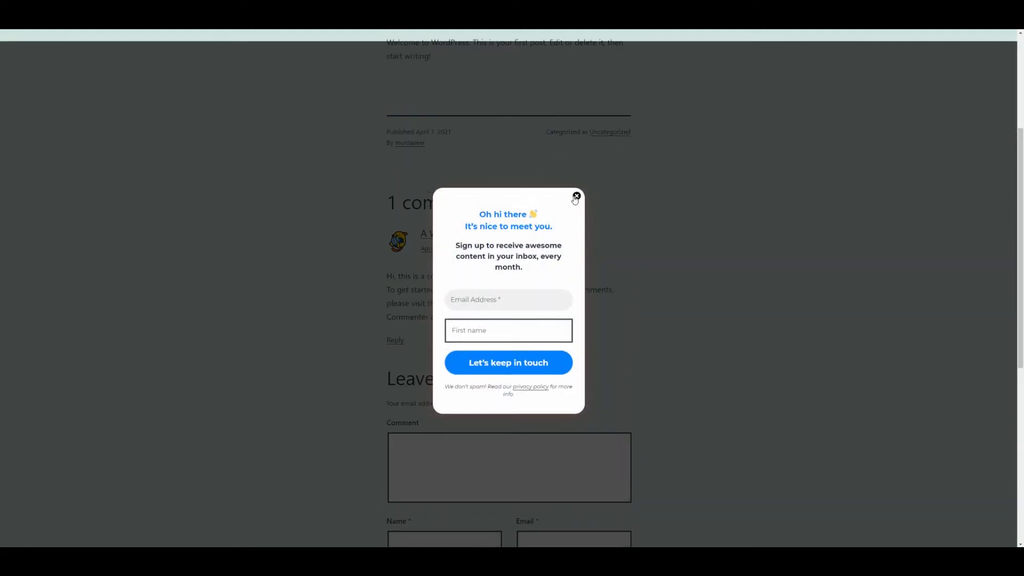
click(544, 295)
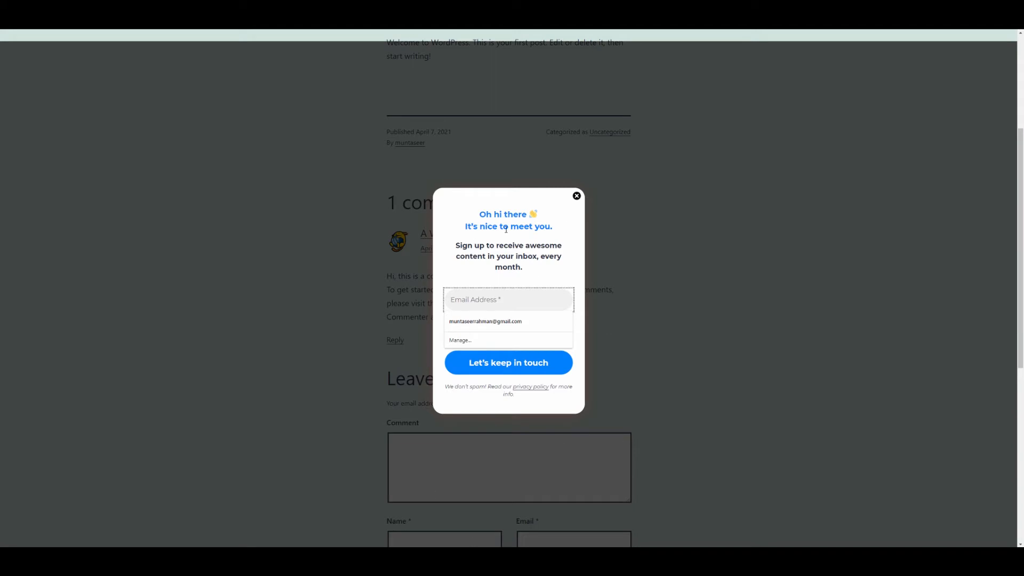
click(472, 325)
text(Muntaseer)
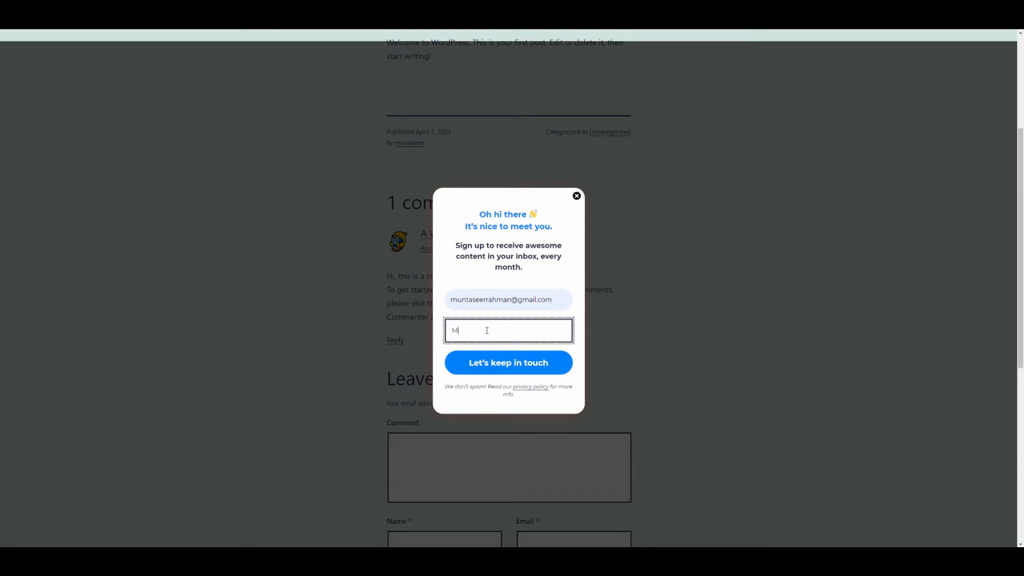
click(487, 365)
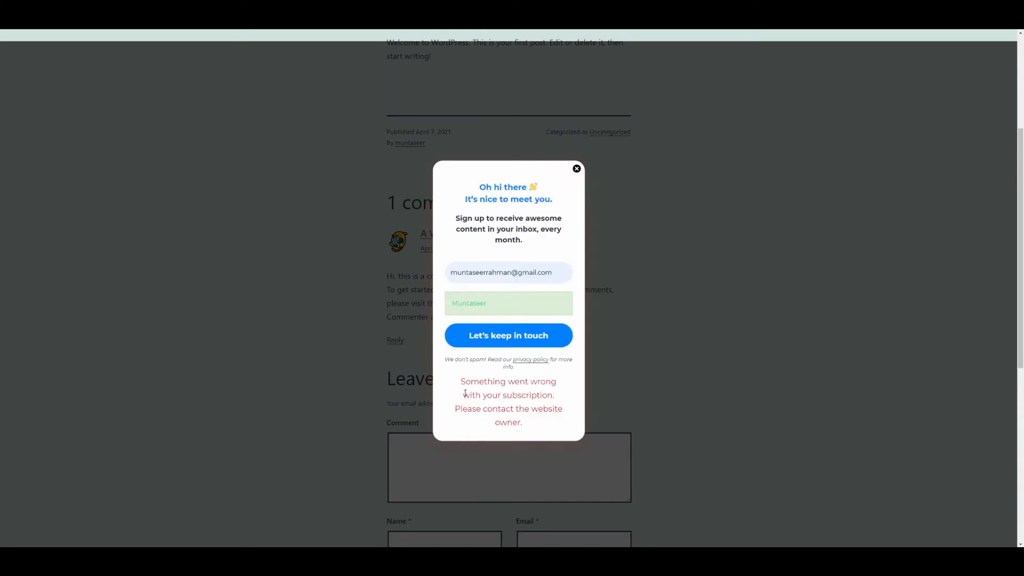
Step: Inspect the subscription error message, then close the sign-up pop-up
mouse_move(465, 393)
mouse_down()
mouse_move(521, 408)
mouse_move(469, 380)
mouse_up()
click(511, 373)
click(501, 305)
click(497, 399)
click(576, 170)
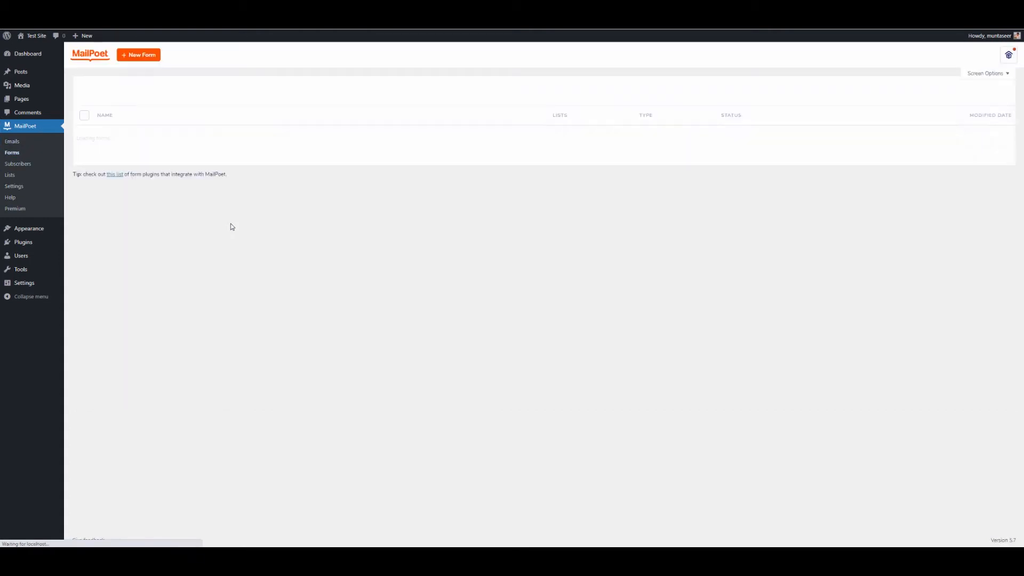
Step: Open Test Form and review its pop-up placement settings
click(119, 166)
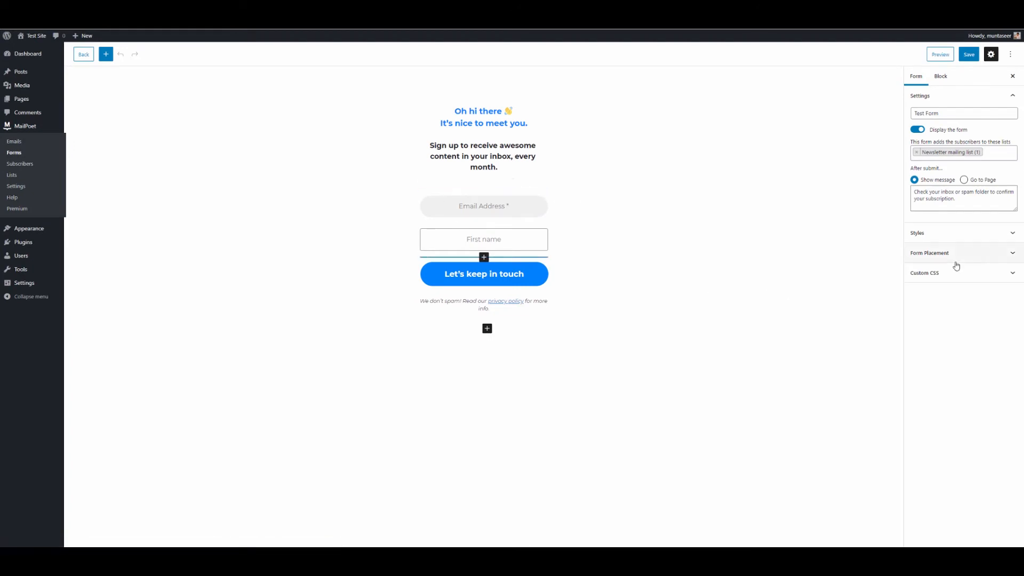
triple_click(501, 144)
click(585, 223)
click(931, 253)
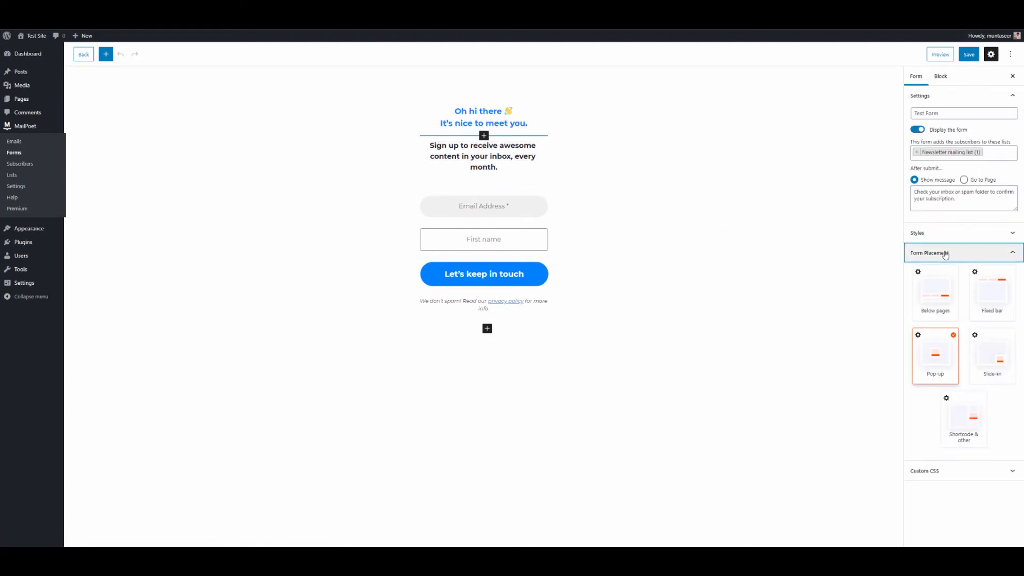
click(919, 336)
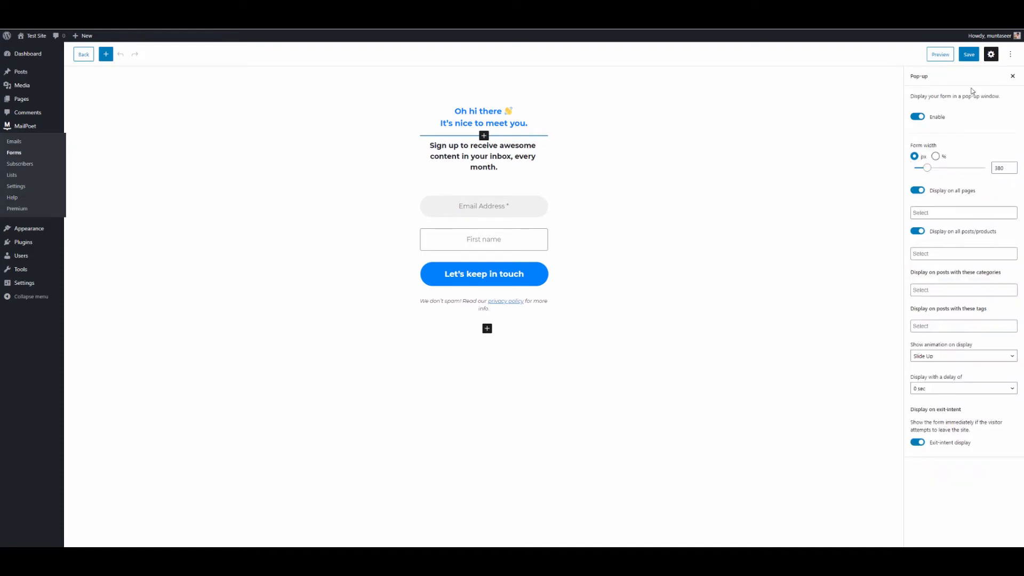
click(1013, 76)
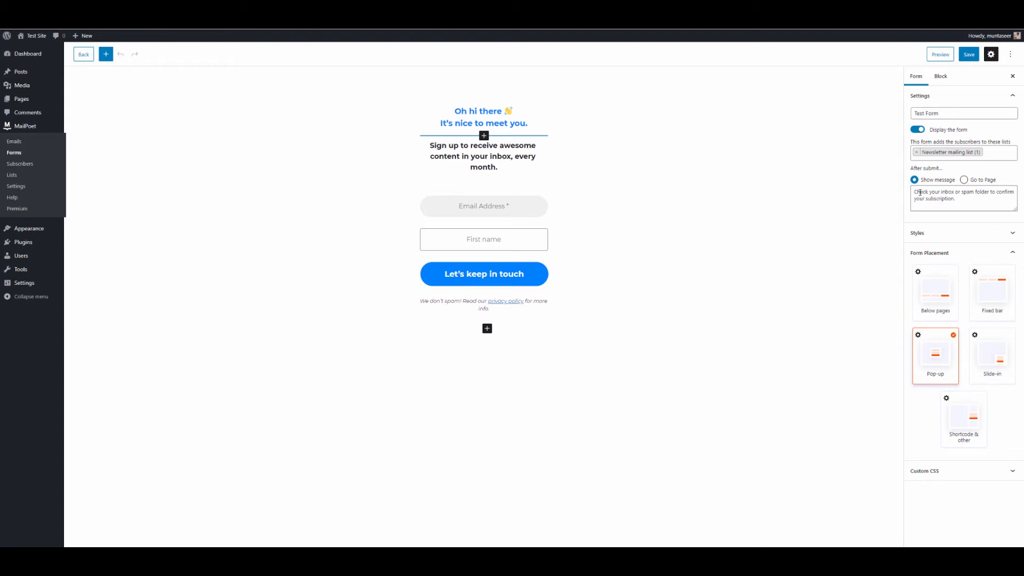
Step: Select the after-submit message and re-save Test Form
drag(968, 197, 911, 191)
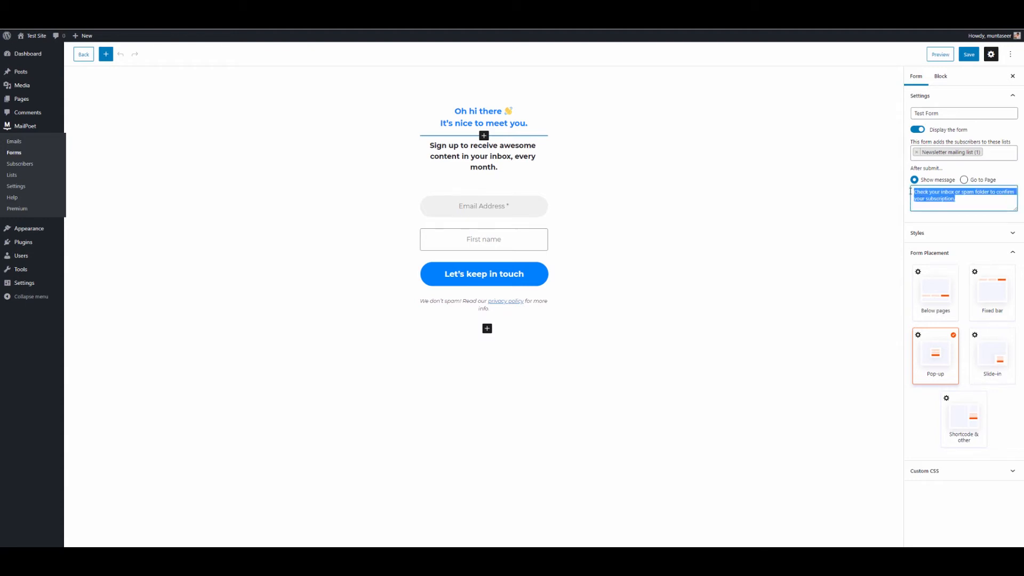
click(968, 57)
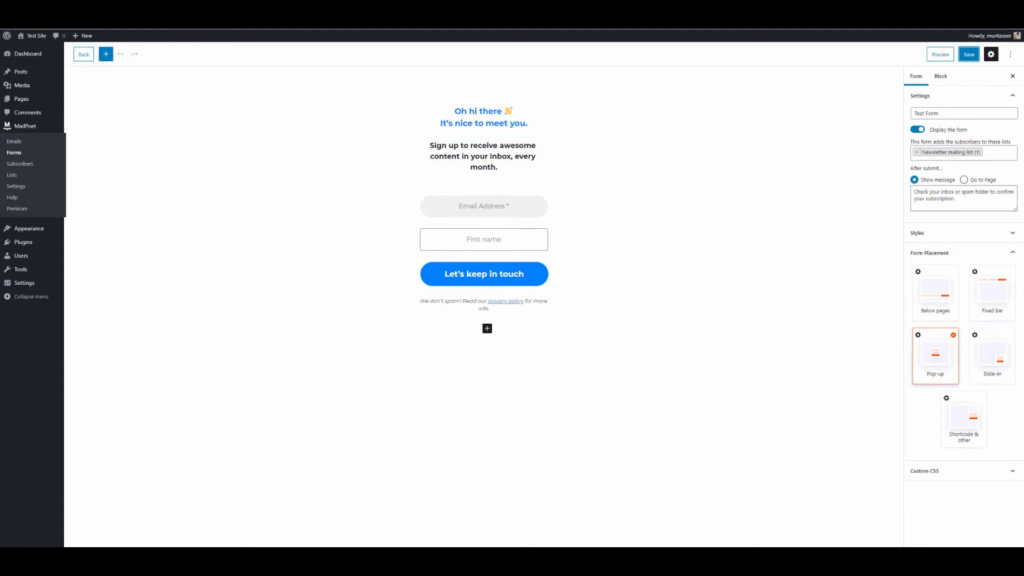
click(285, 532)
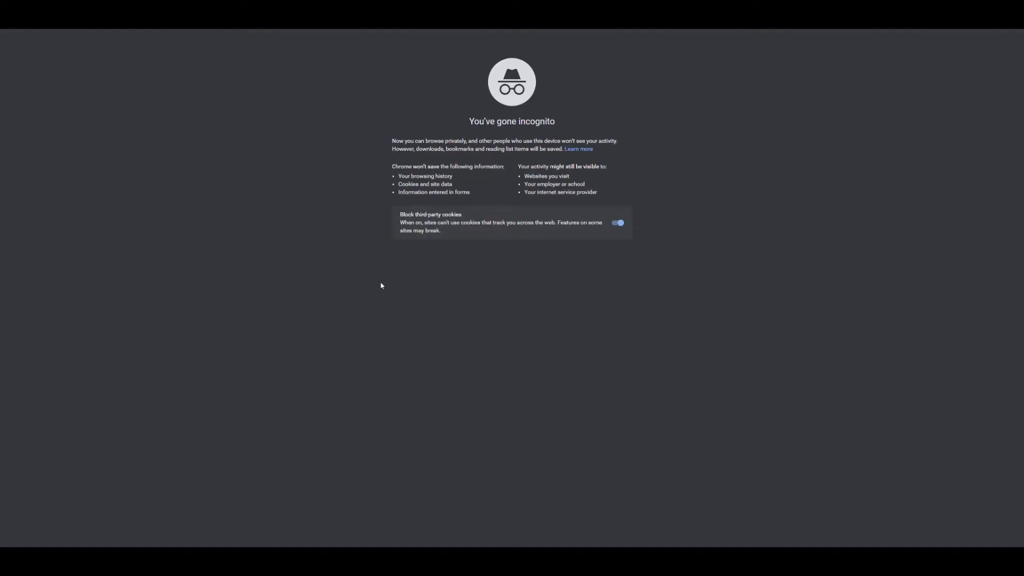
Step: Load the Test Site homepage in the private window and open Hello world!
key(ctrl+v)
key(Return)
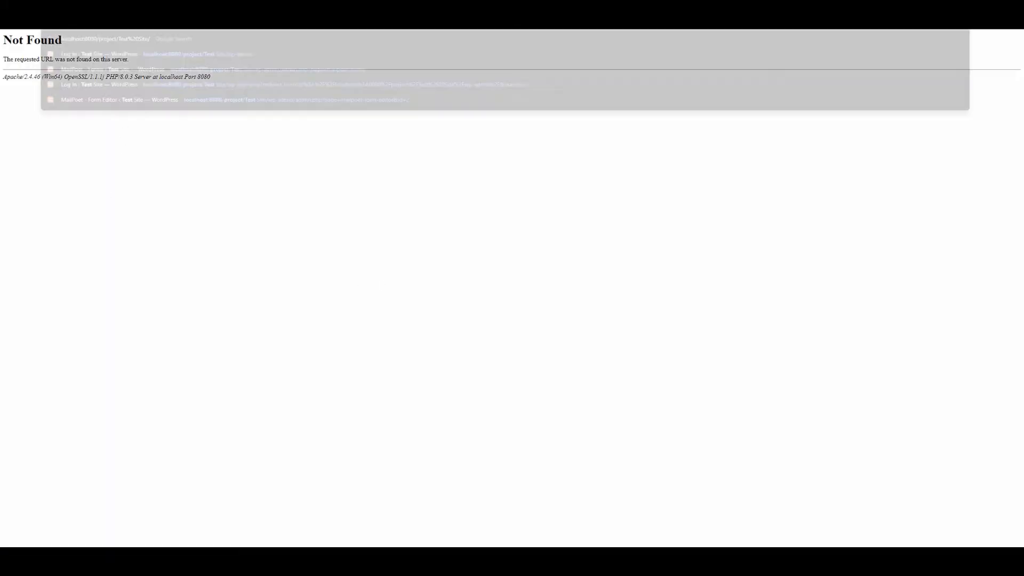
key(Return)
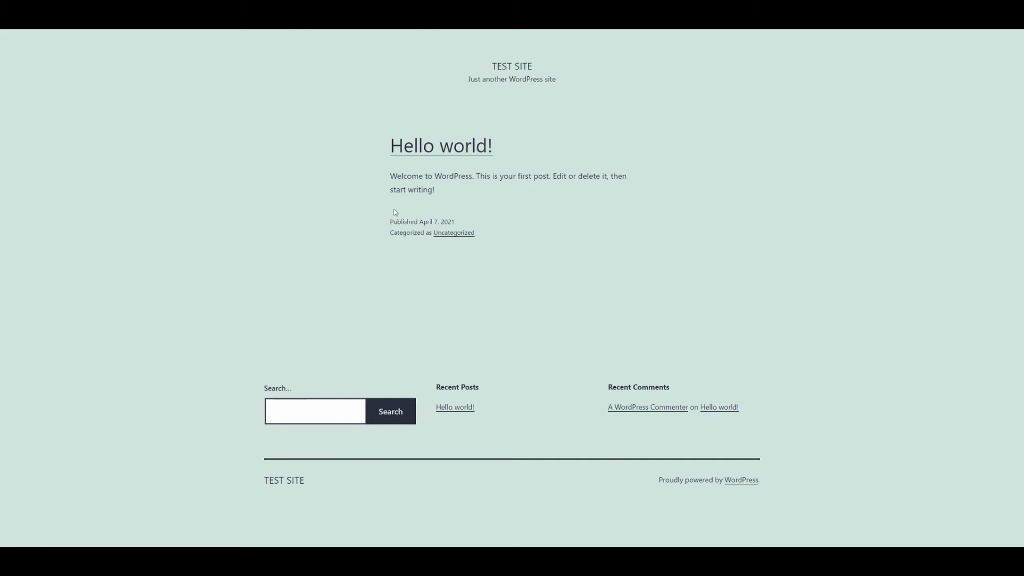
click(482, 148)
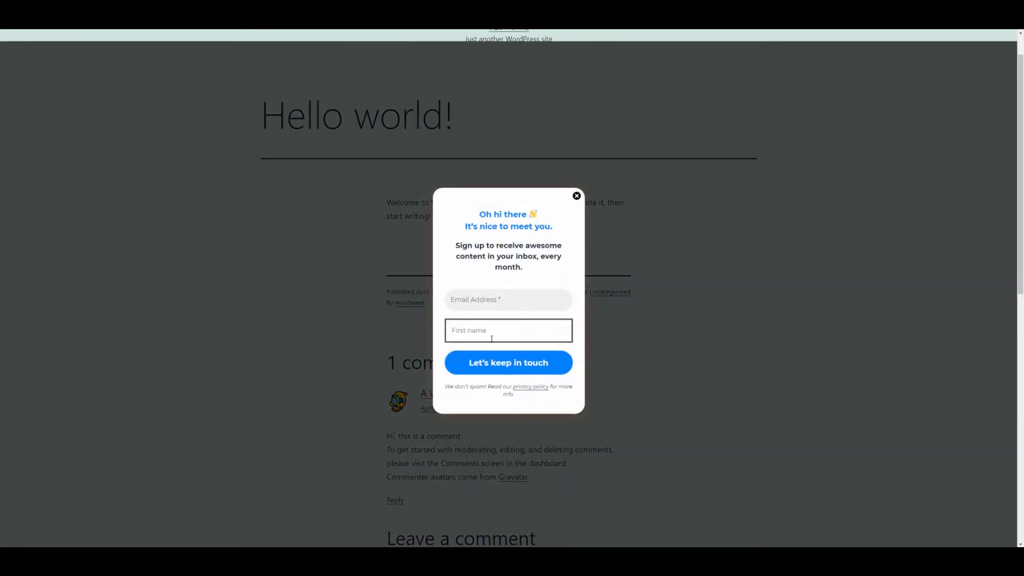
Step: Submit the sign-up pop-up with the saved e-mail and a first name
click(507, 300)
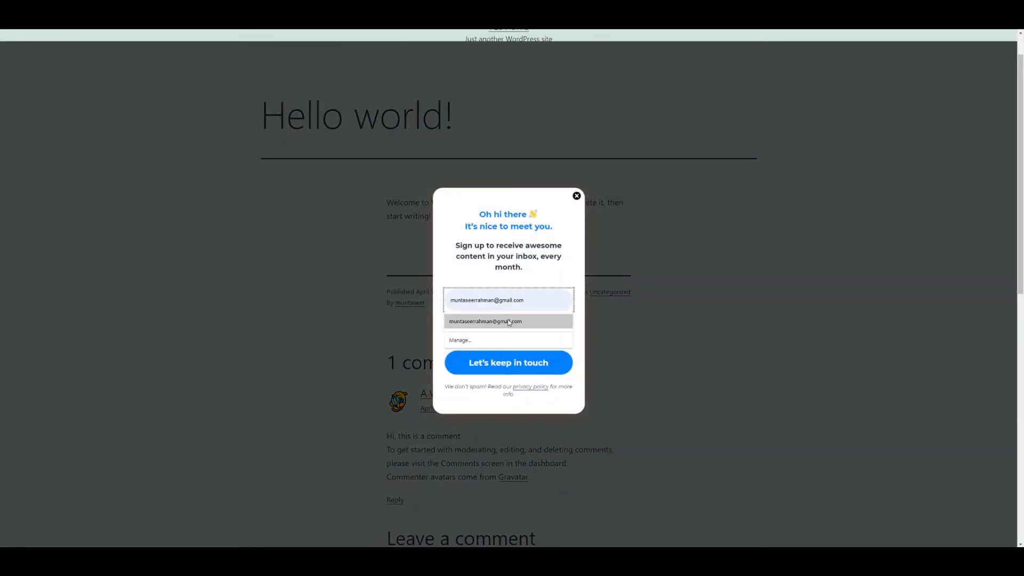
click(514, 320)
click(498, 329)
text(Muntaseer)
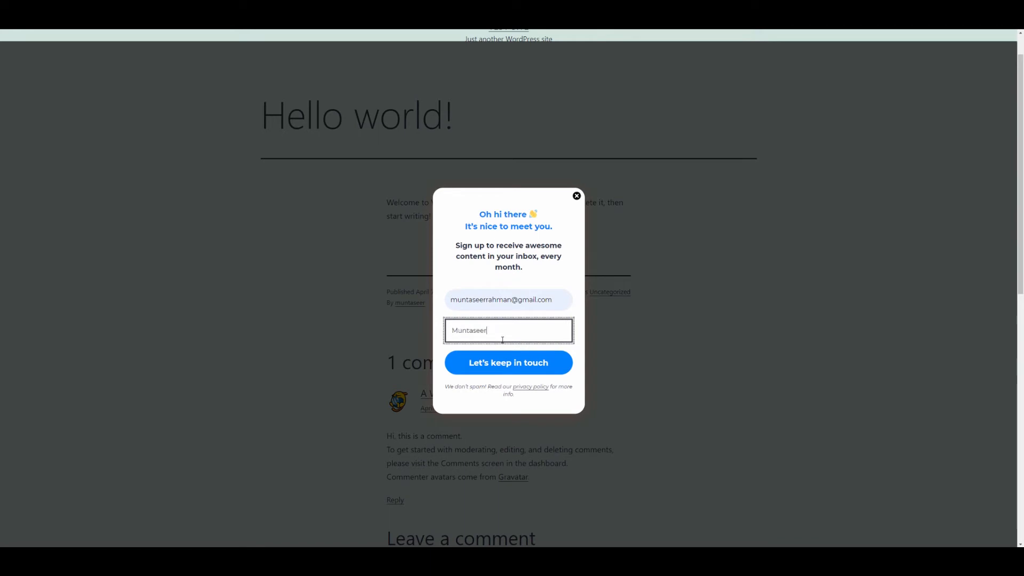
click(506, 367)
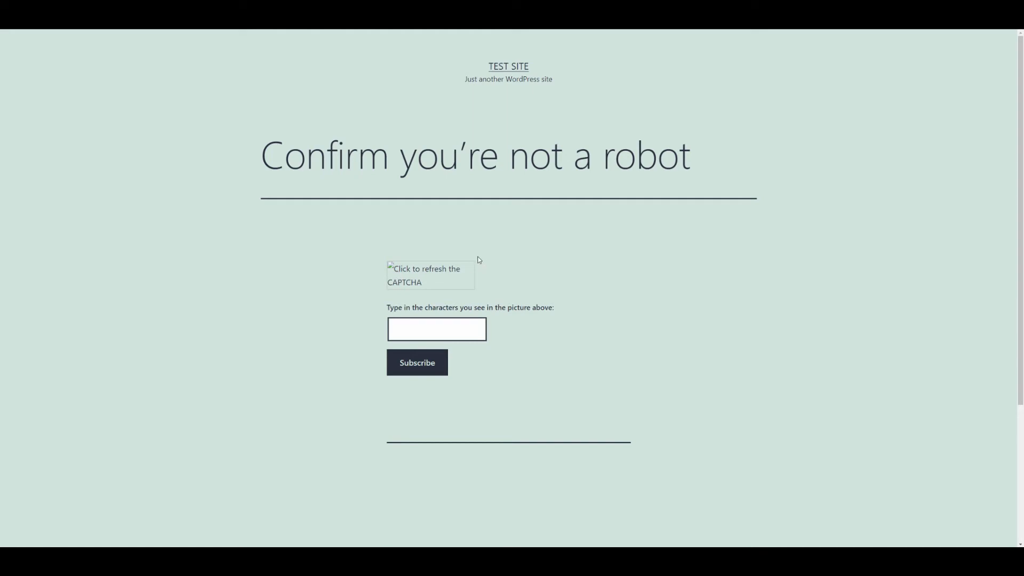
Step: Try refreshing the broken CAPTCHA image and focus its answer field
click(398, 276)
click(394, 268)
click(402, 331)
scroll(558, 385, down, 3)
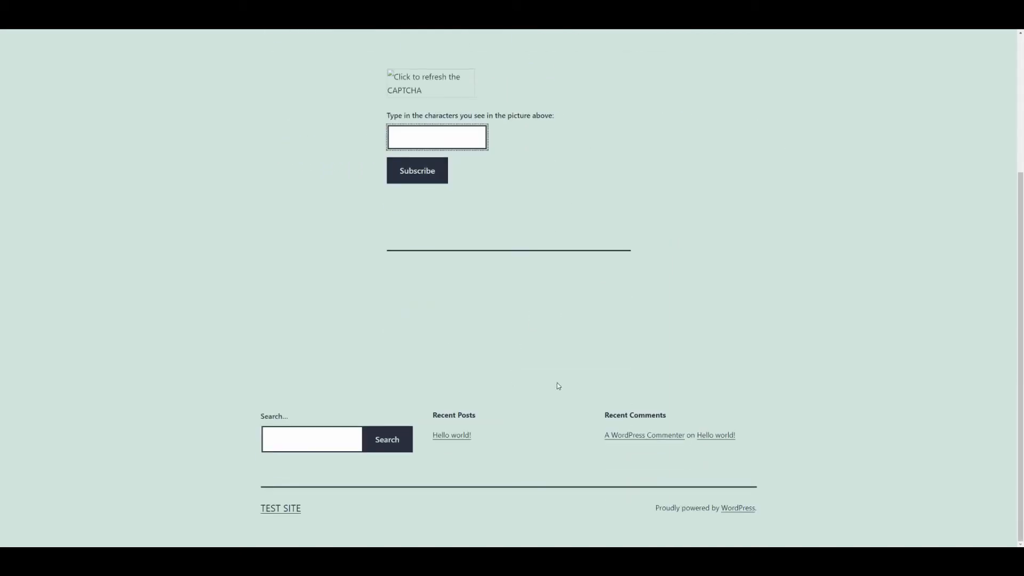
scroll(557, 383, up, 3)
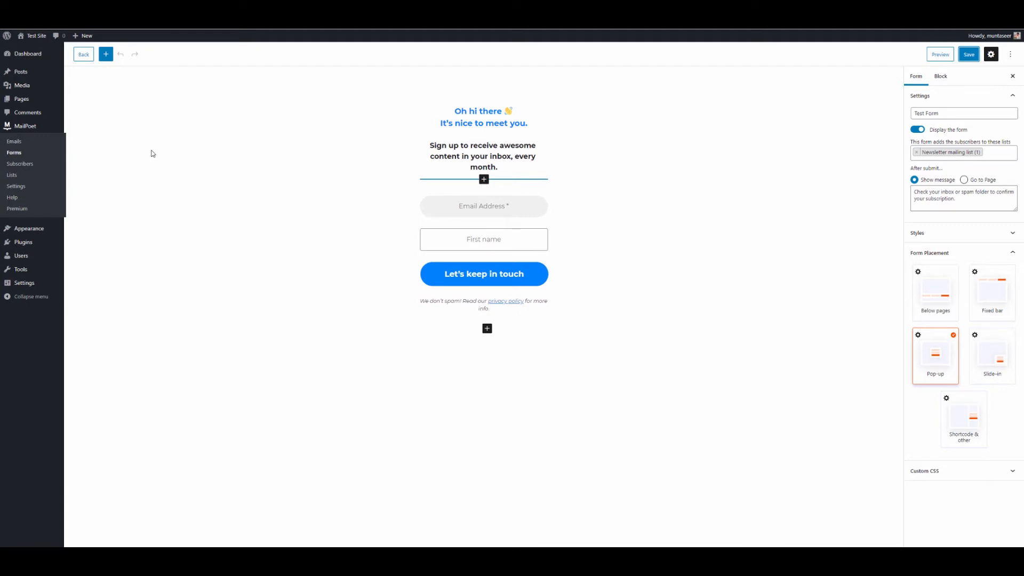
Step: Move Test Form to the trash and start a new form
click(11, 153)
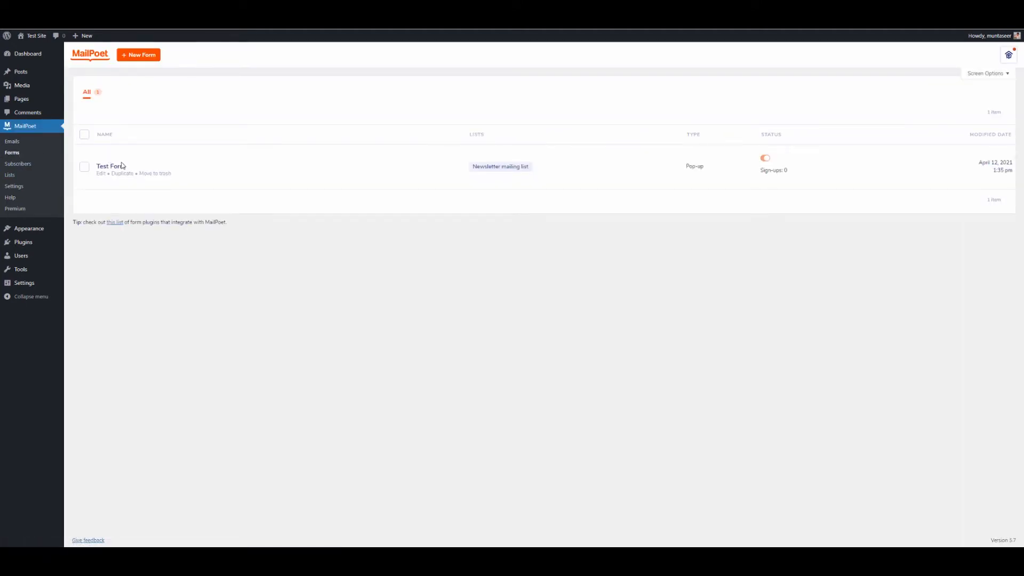
click(155, 174)
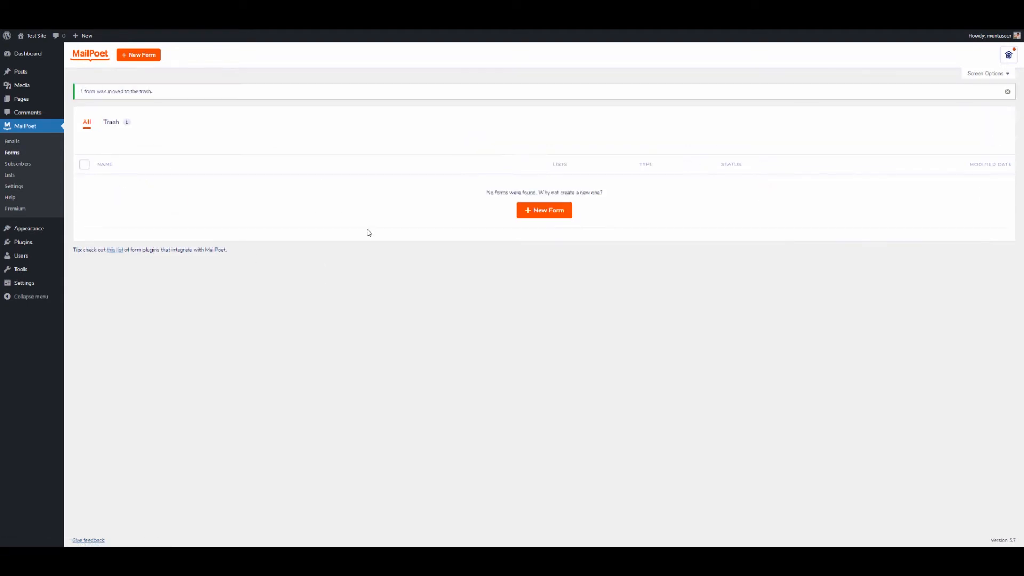
click(560, 210)
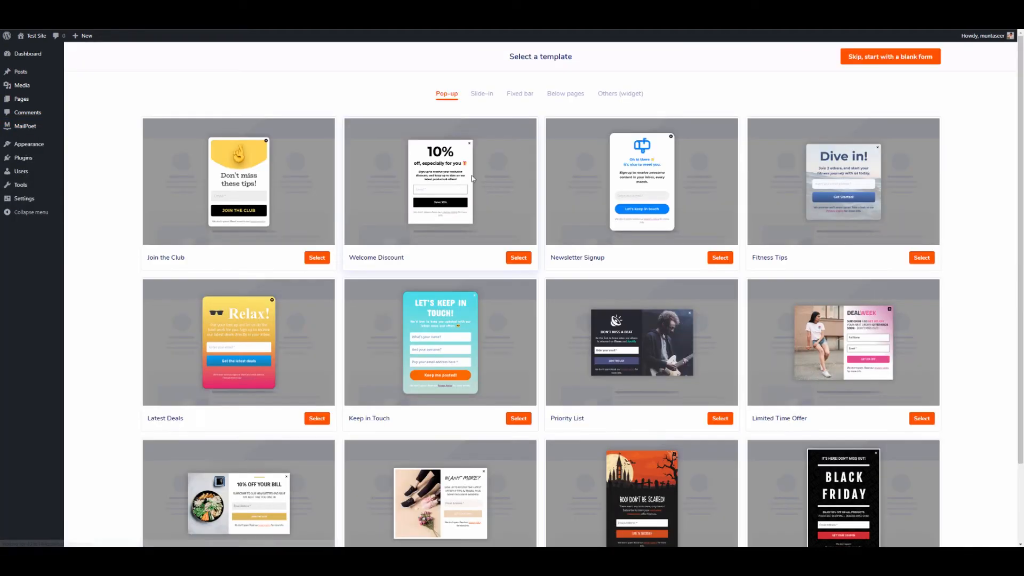
Step: Build the form from the Join the Club template under Fixed bar
click(561, 96)
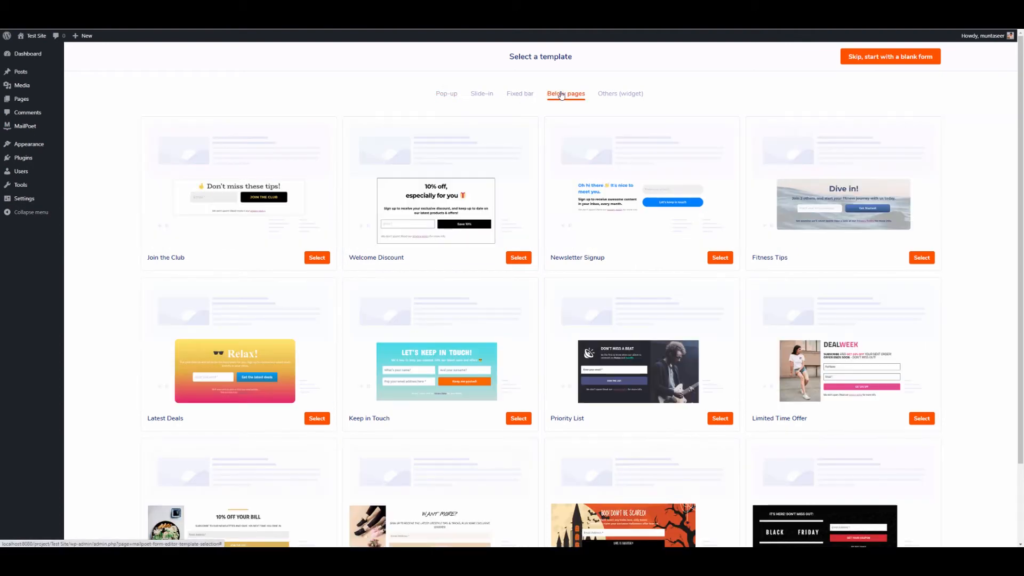
click(532, 95)
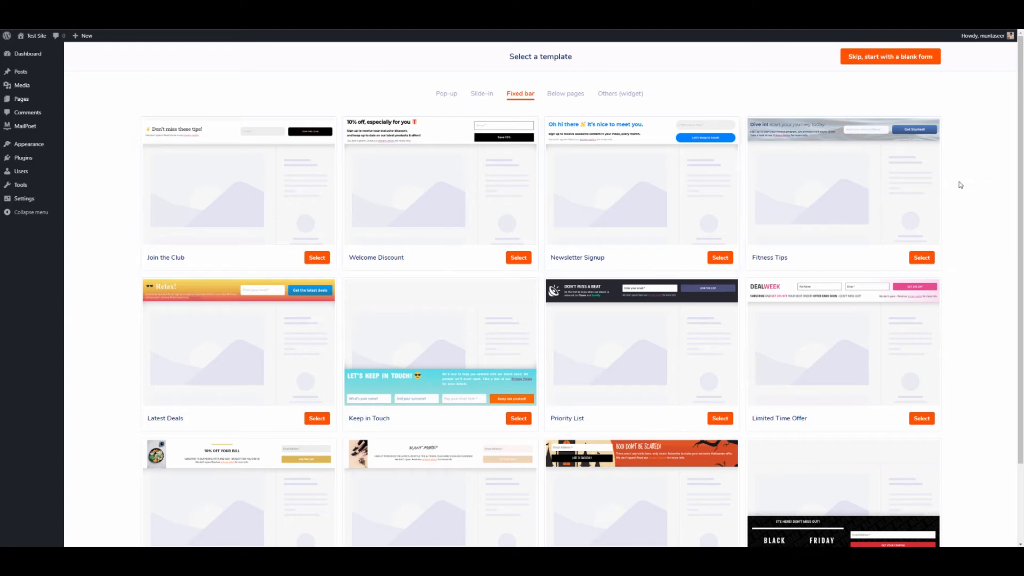
scroll(957, 187, down, 2)
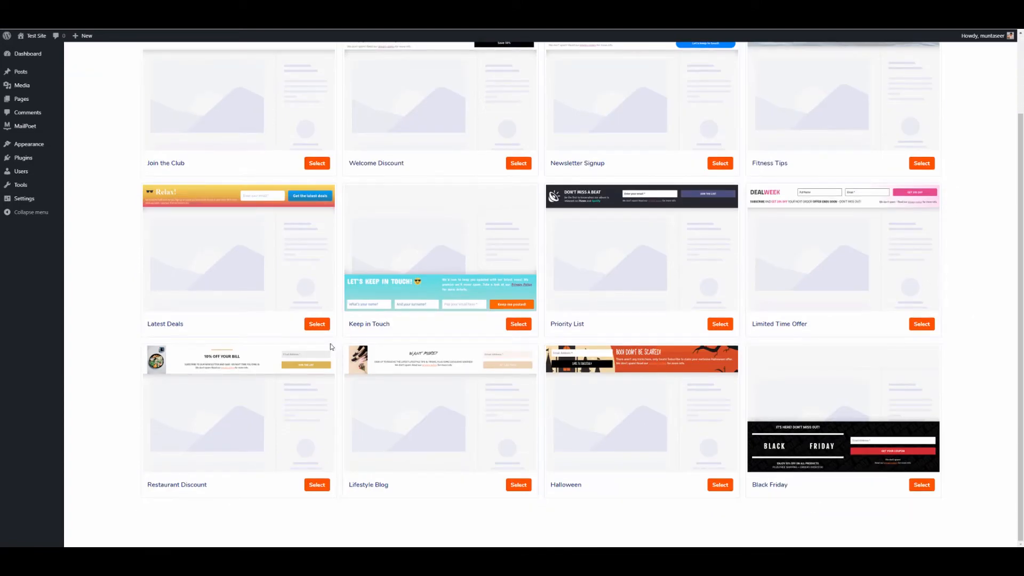
scroll(647, 382, up, 2)
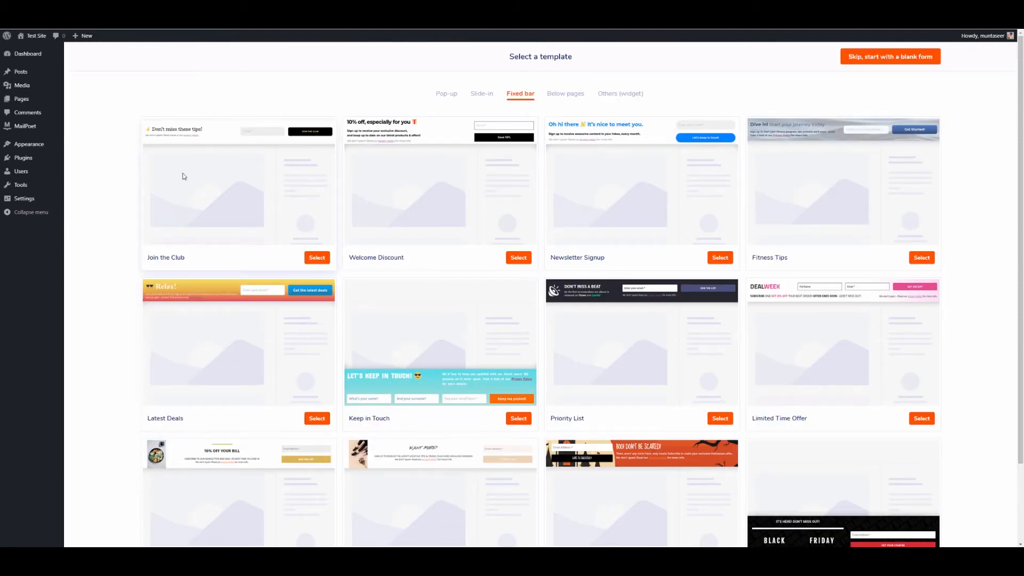
click(317, 258)
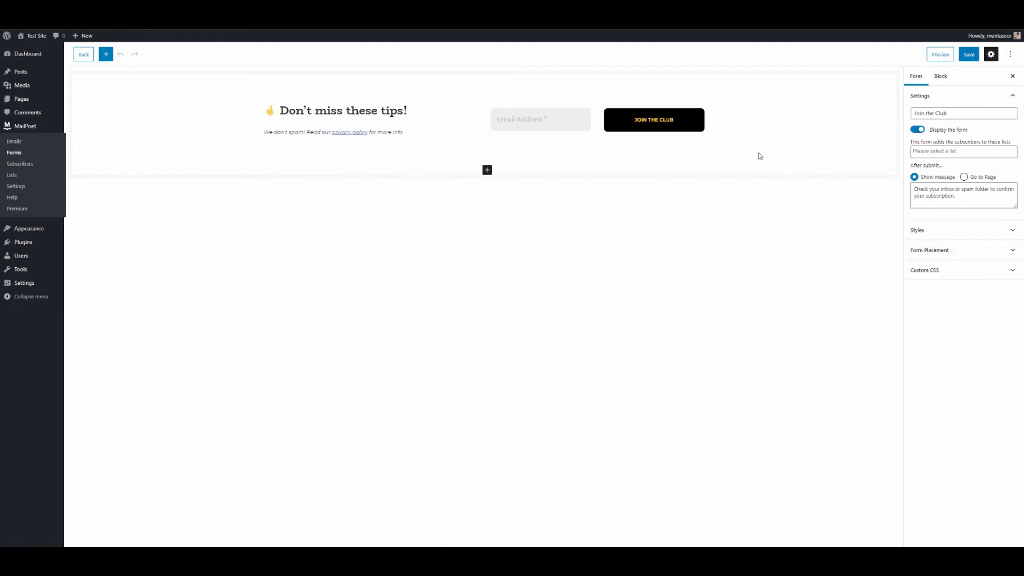
Step: Look over the after-submit message, Form Placement and custom CSS settings
drag(961, 196, 913, 189)
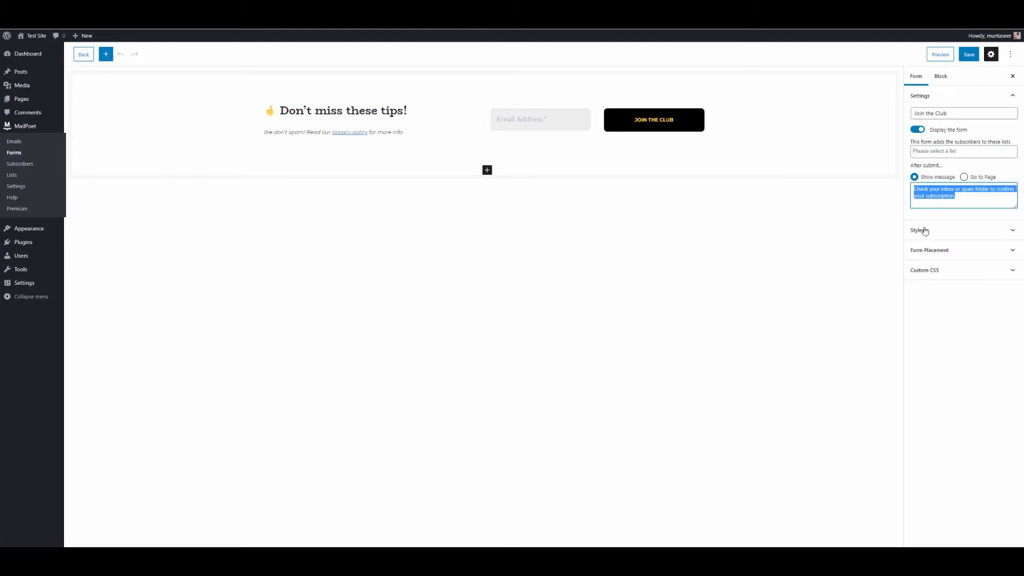
click(932, 249)
click(934, 249)
click(953, 271)
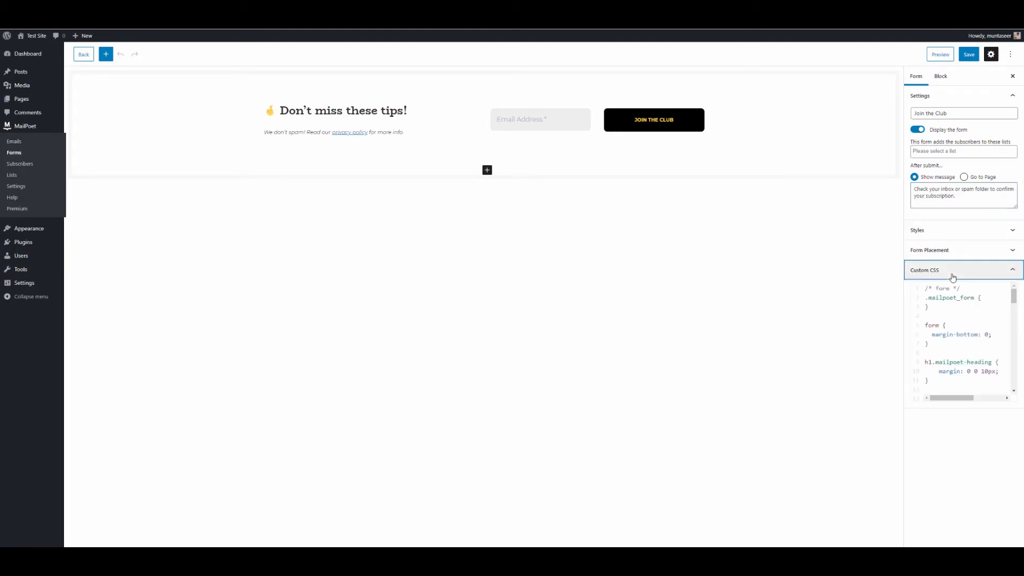
click(953, 271)
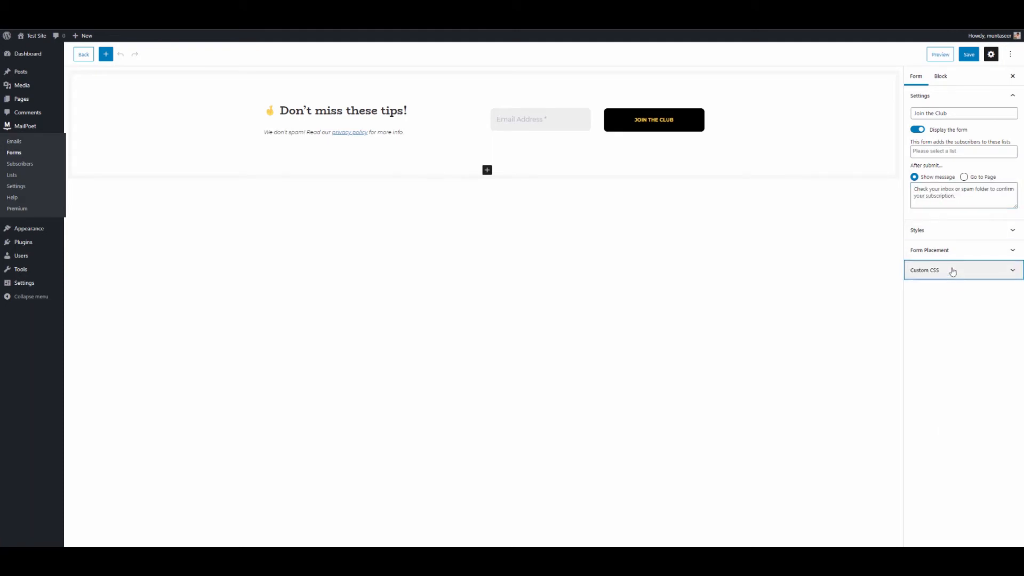
click(970, 62)
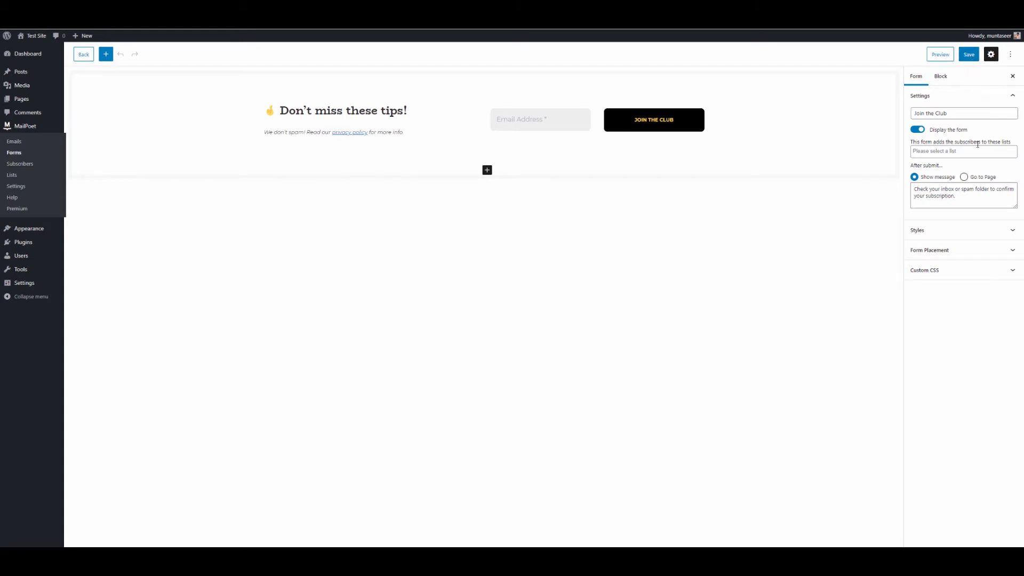
Step: Make the fixed bar show on all pages and posts with 0 sec delay, and save
click(958, 251)
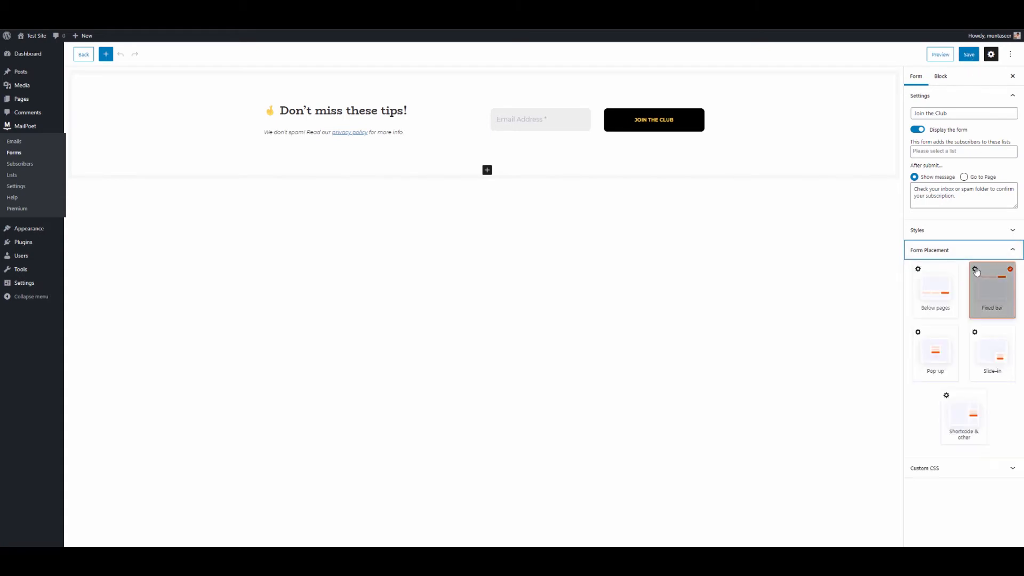
click(976, 272)
click(920, 227)
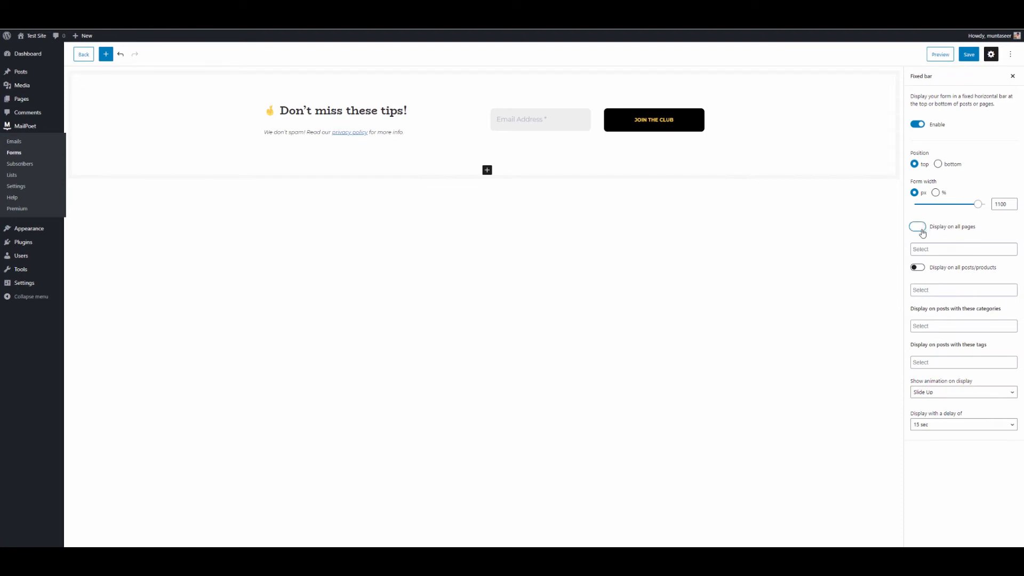
click(917, 267)
click(947, 422)
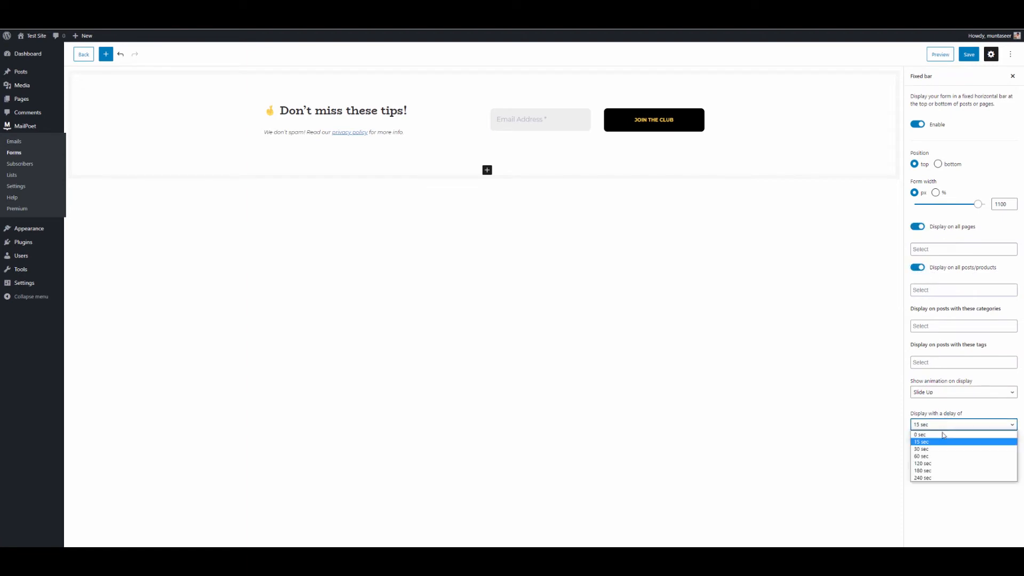
click(937, 436)
click(996, 465)
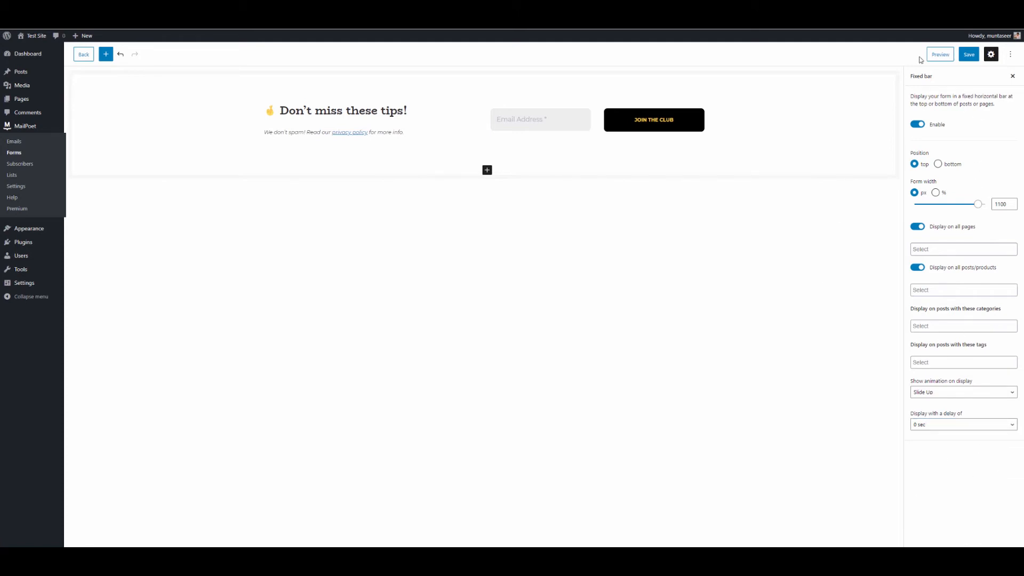
click(969, 55)
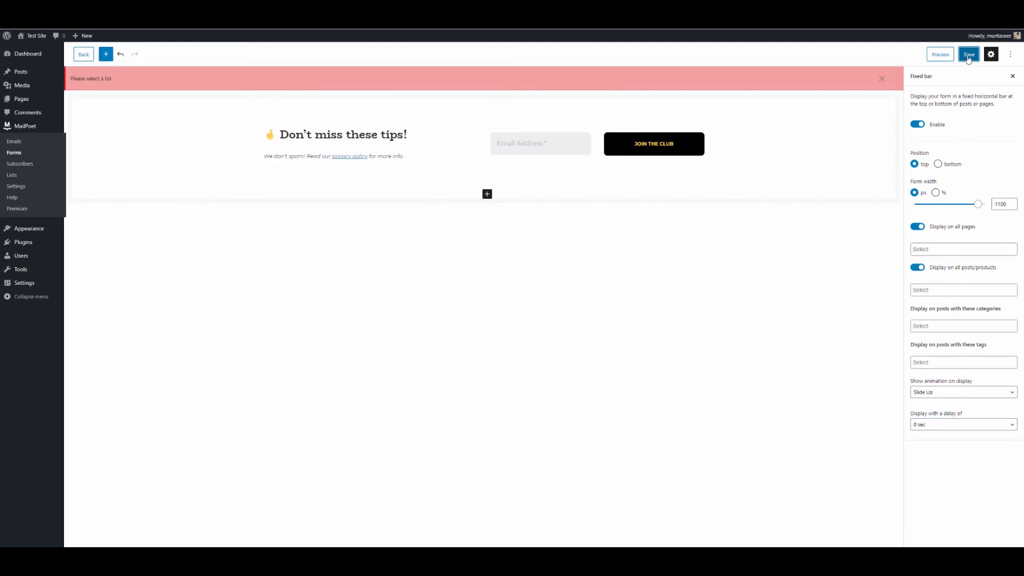
click(1013, 76)
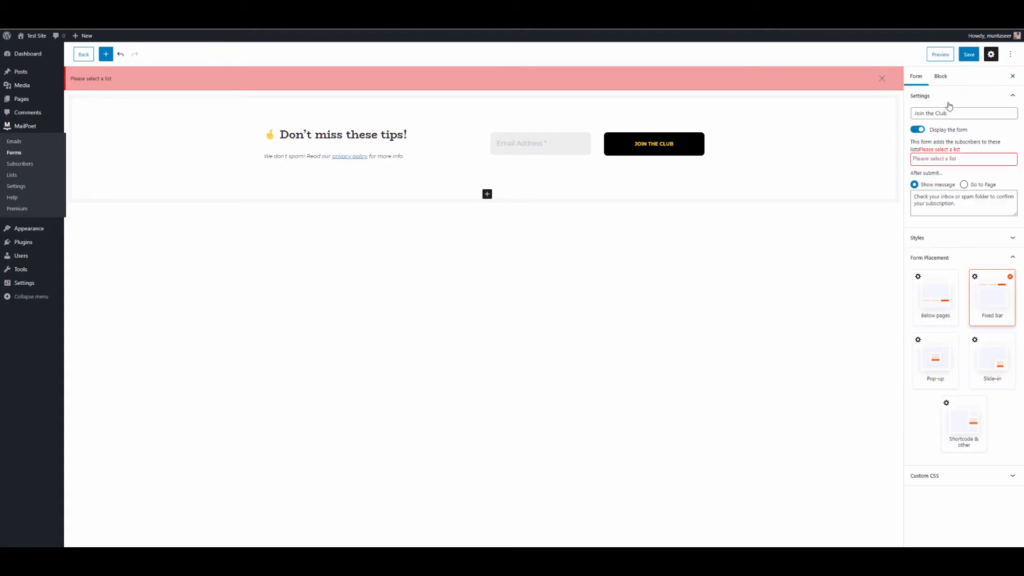
Step: Assign signups to the Newsletter mailing list and save the form
click(939, 159)
click(942, 171)
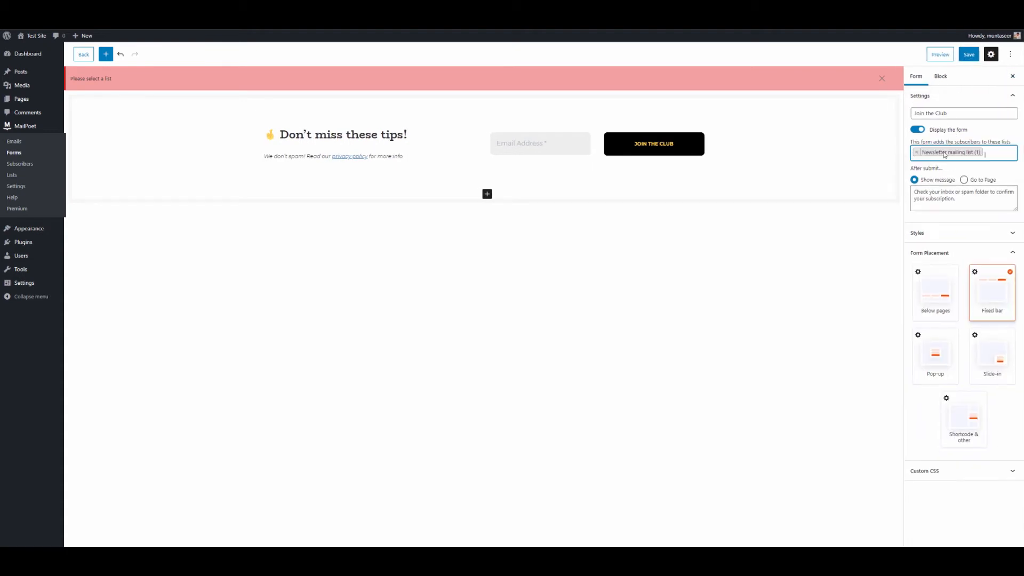
click(964, 58)
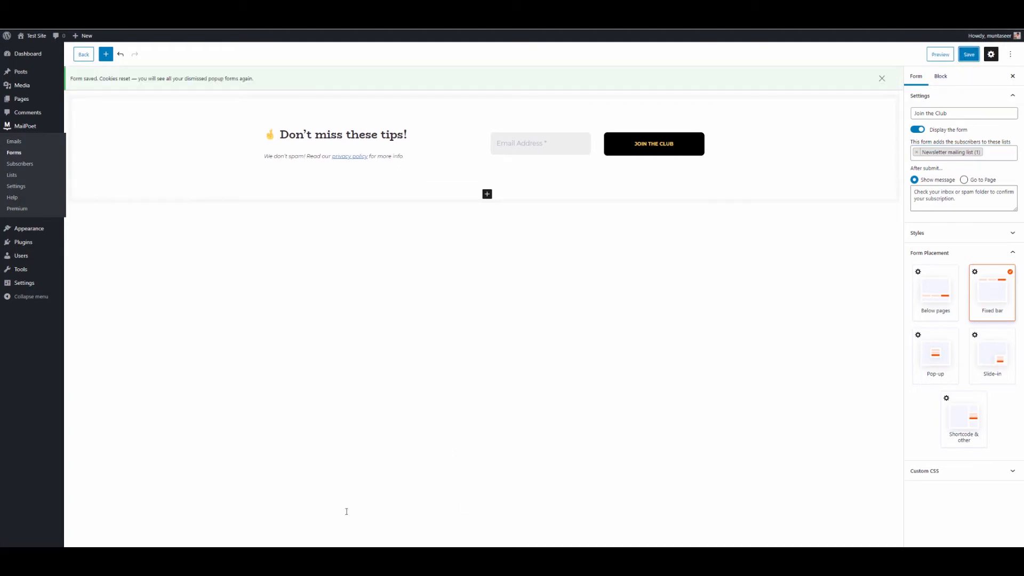
Step: Load the test site in a new private window and open Hello world!
key(ctrl+shift+n)
text(http://localhost:8080/project/Test%20Site/)
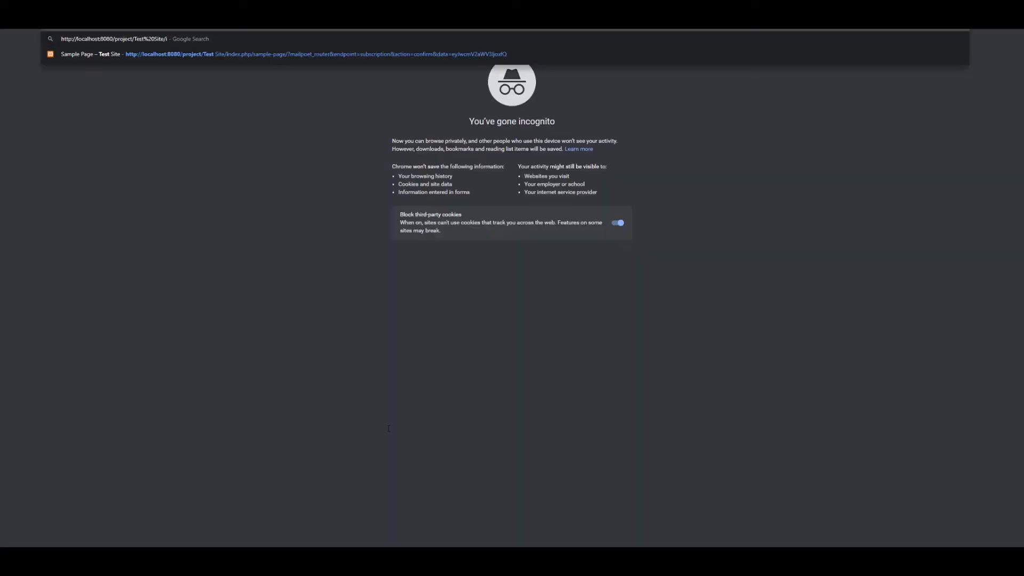
key(Return)
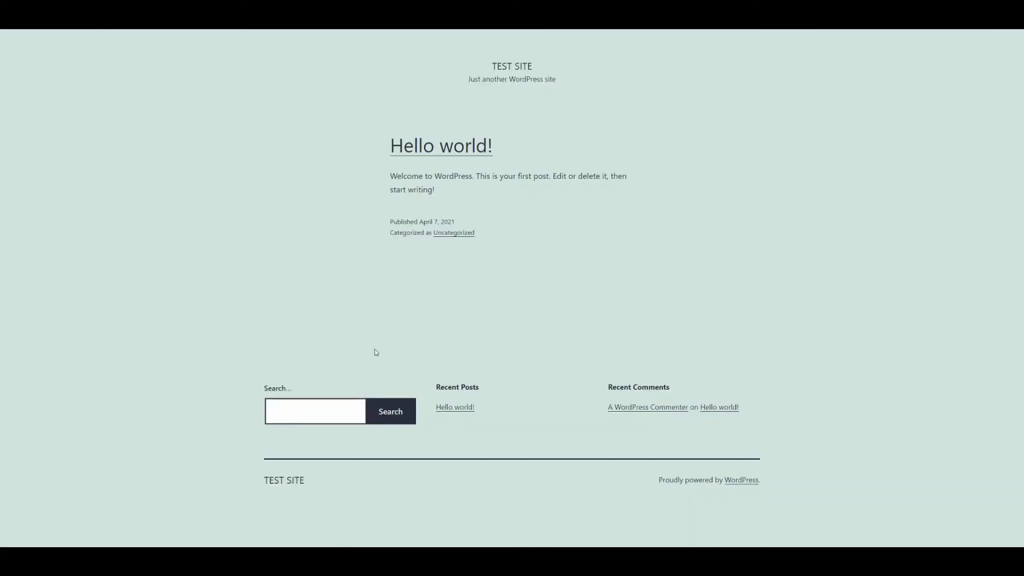
click(461, 165)
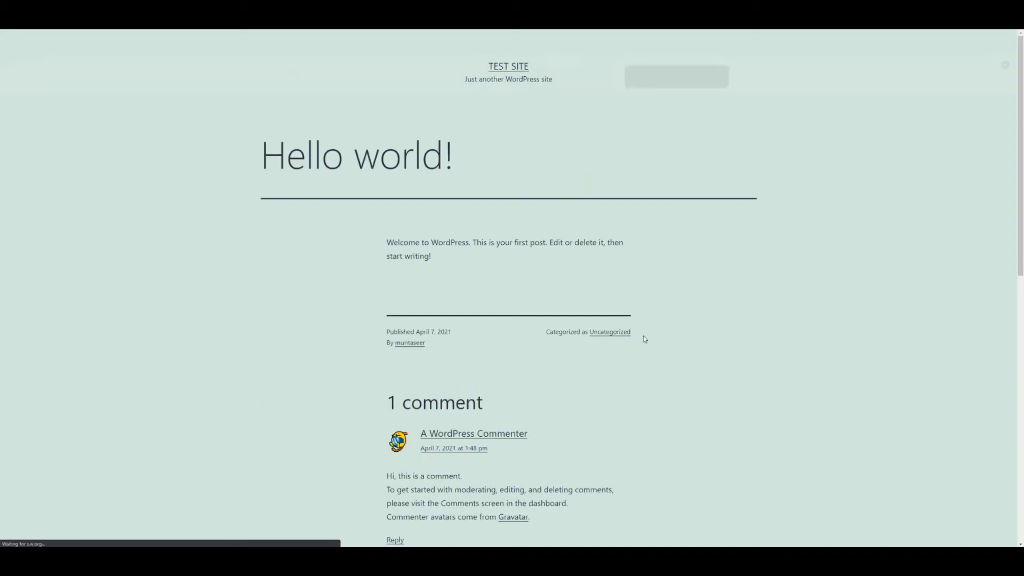
scroll(651, 392, down, 6)
scroll(651, 399, up, 6)
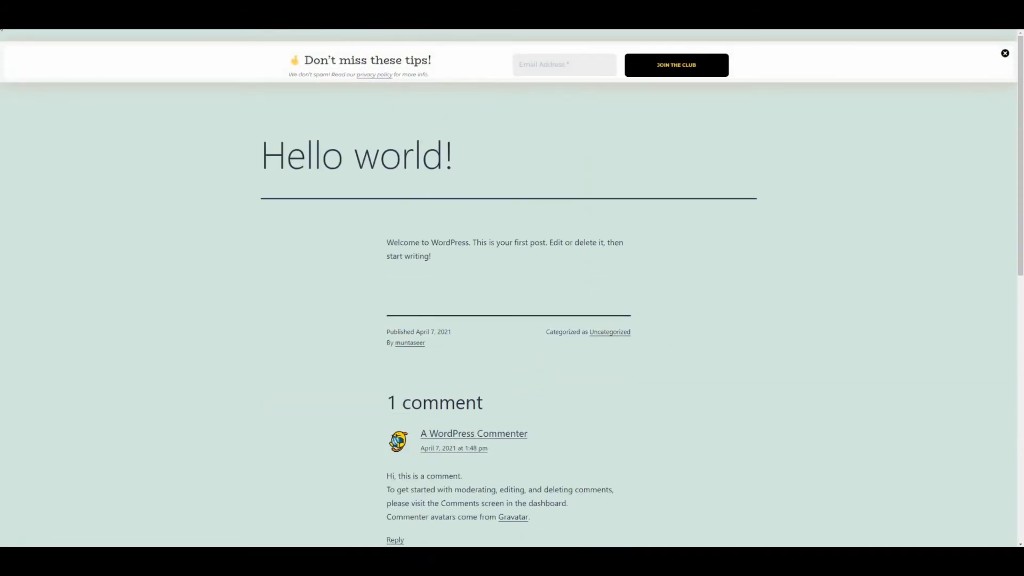
scroll(955, 236, down, 4)
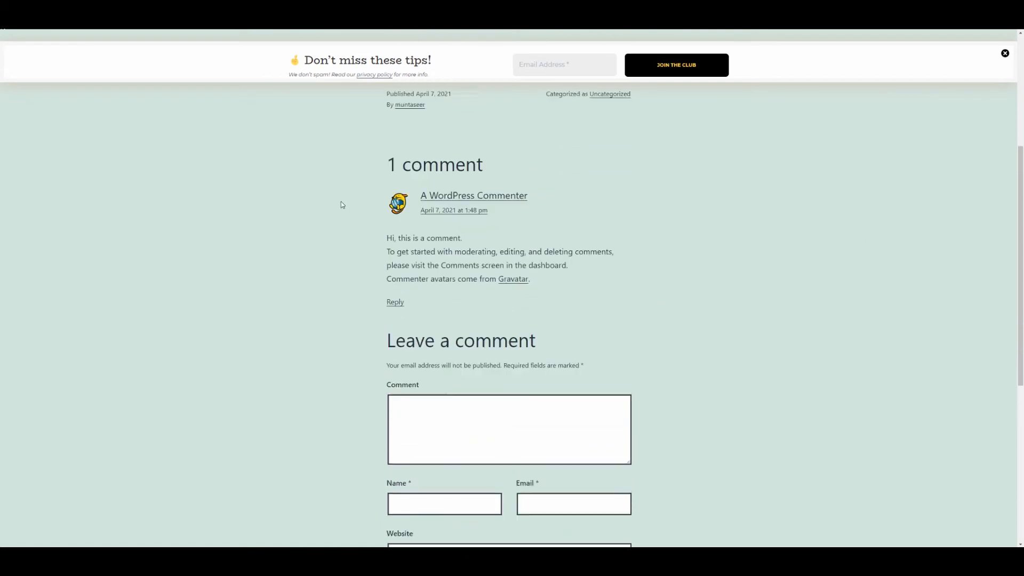
scroll(340, 206, up, 4)
Step: Submit a test e-mail address through the JOIN THE CLUB bar
click(567, 60)
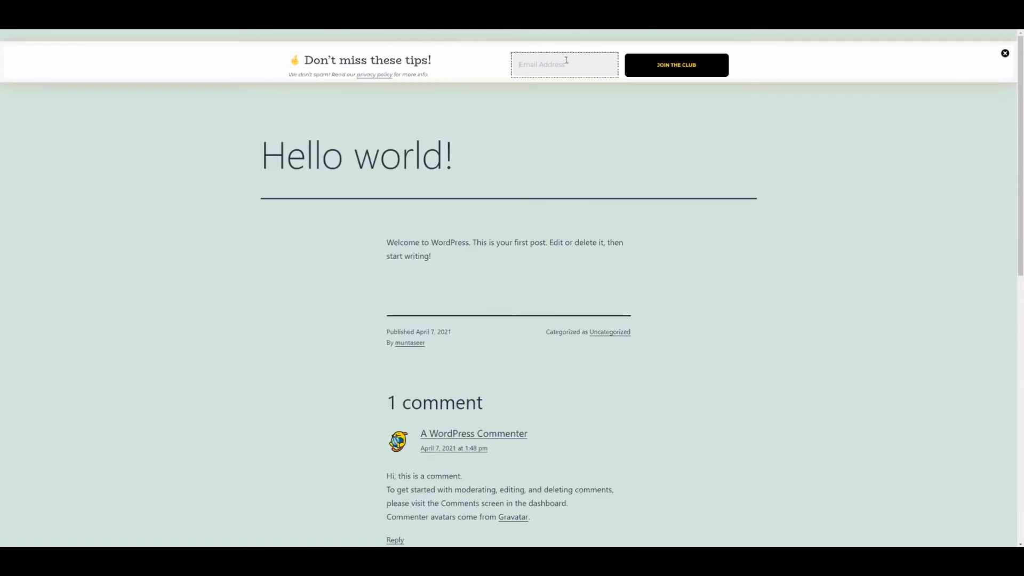
click(697, 71)
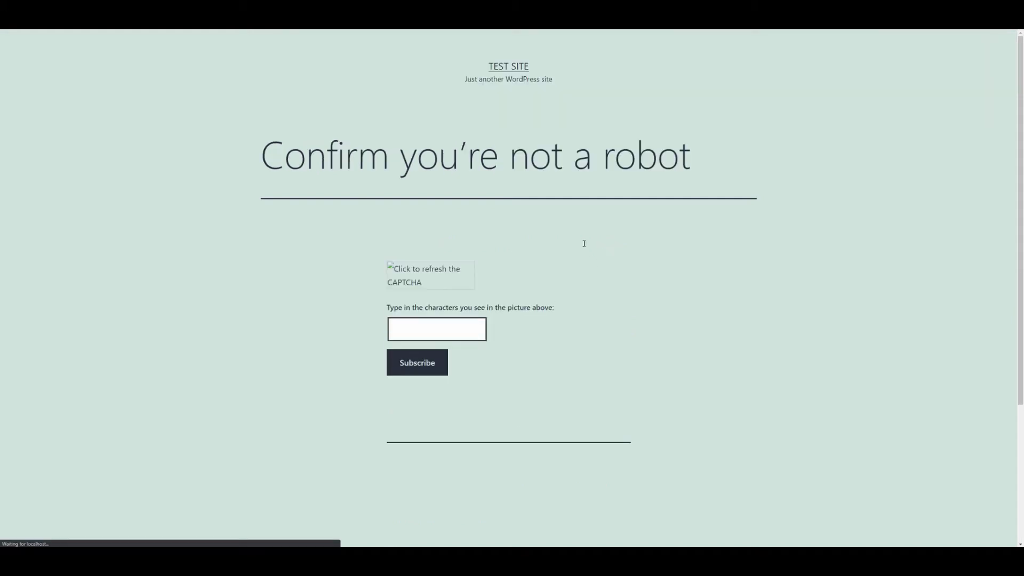
Step: Reload the robot-check CAPTCHA image and focus its answer field
click(394, 269)
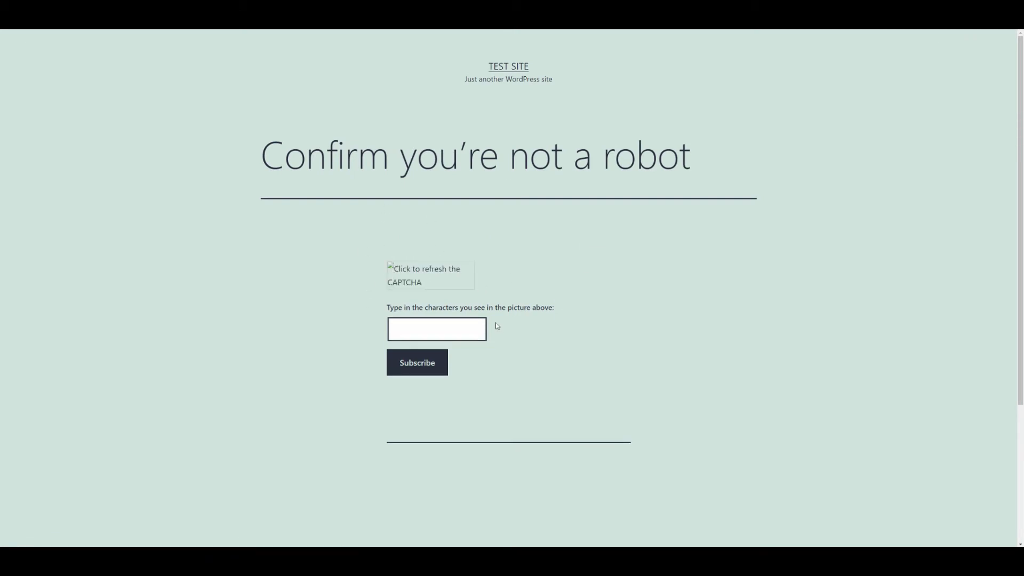
click(423, 338)
scroll(418, 256, down, 4)
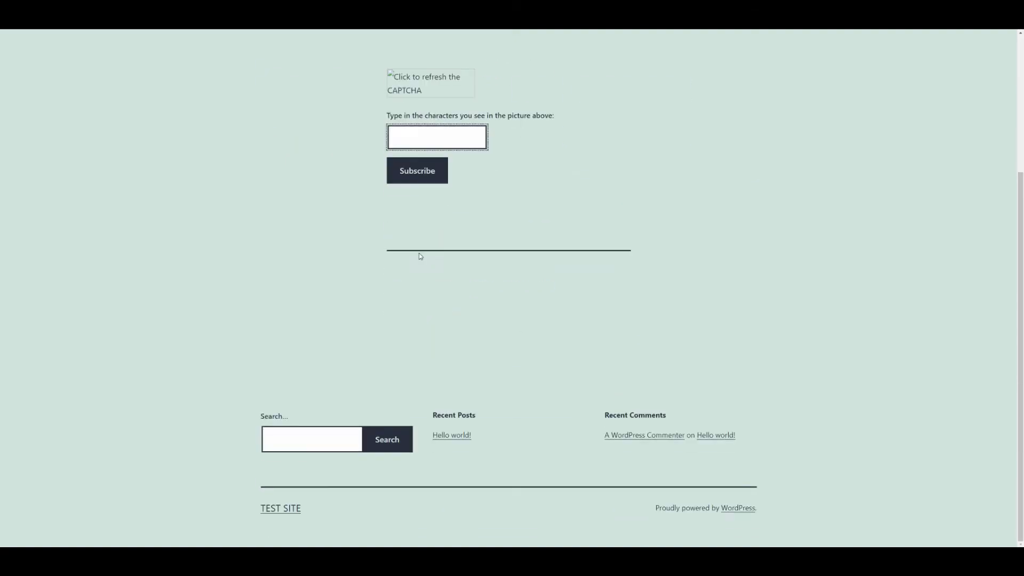
scroll(483, 333, up, 4)
click(505, 251)
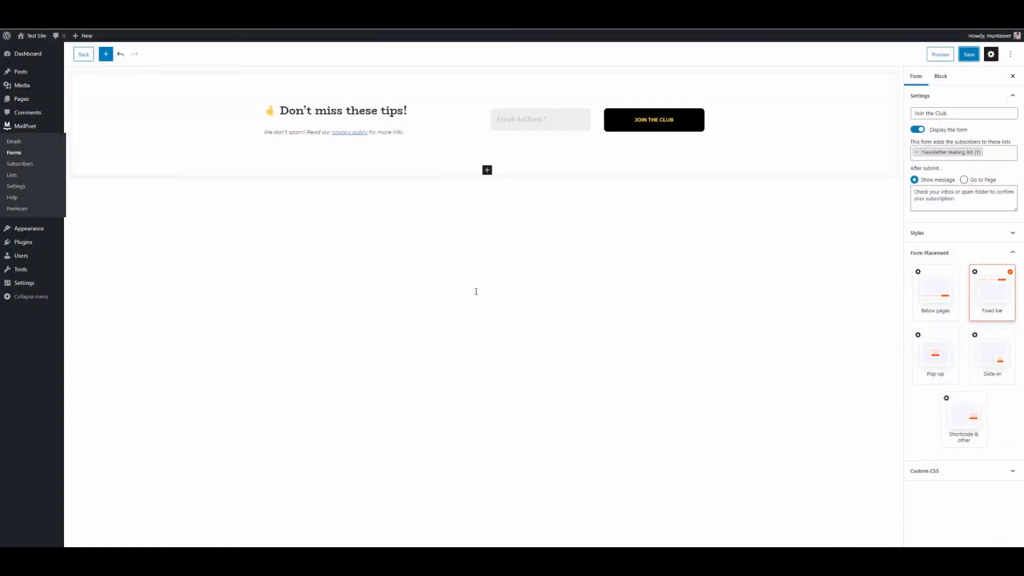
Step: Go from MailPoet Forms through Subscribers to the Lists page
click(38, 156)
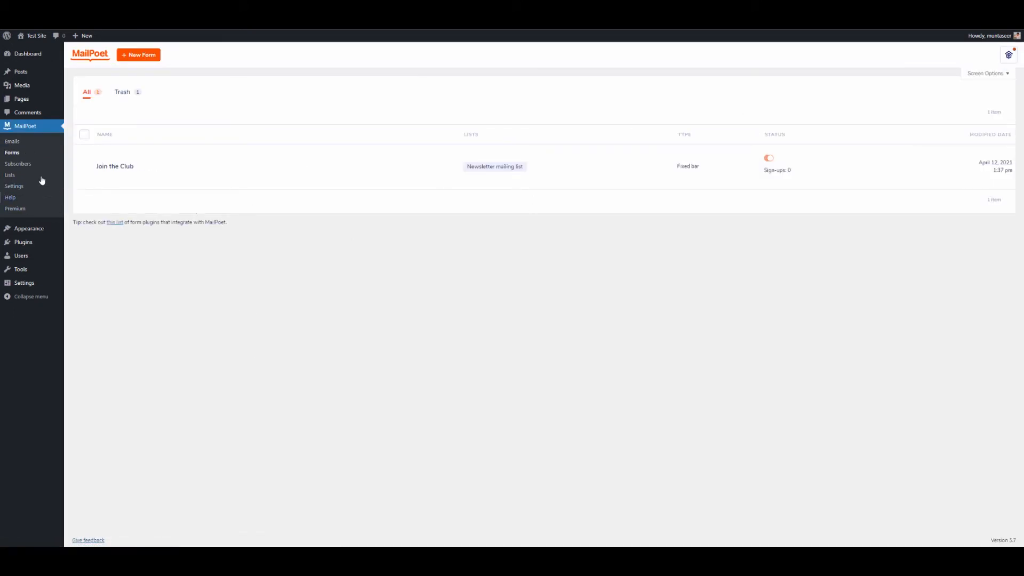
click(30, 166)
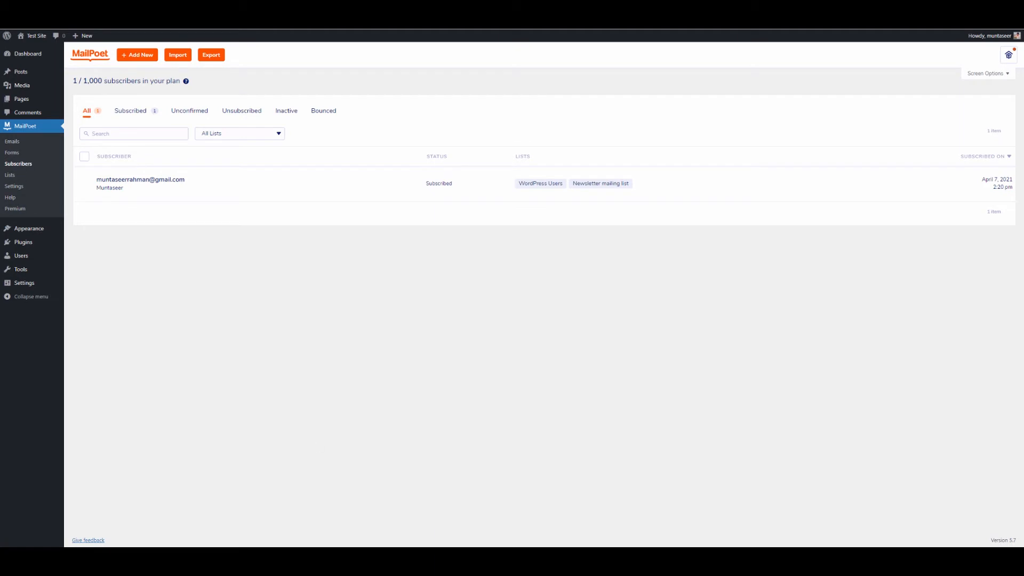
mouse_move(98, 192)
mouse_move(337, 200)
click(16, 175)
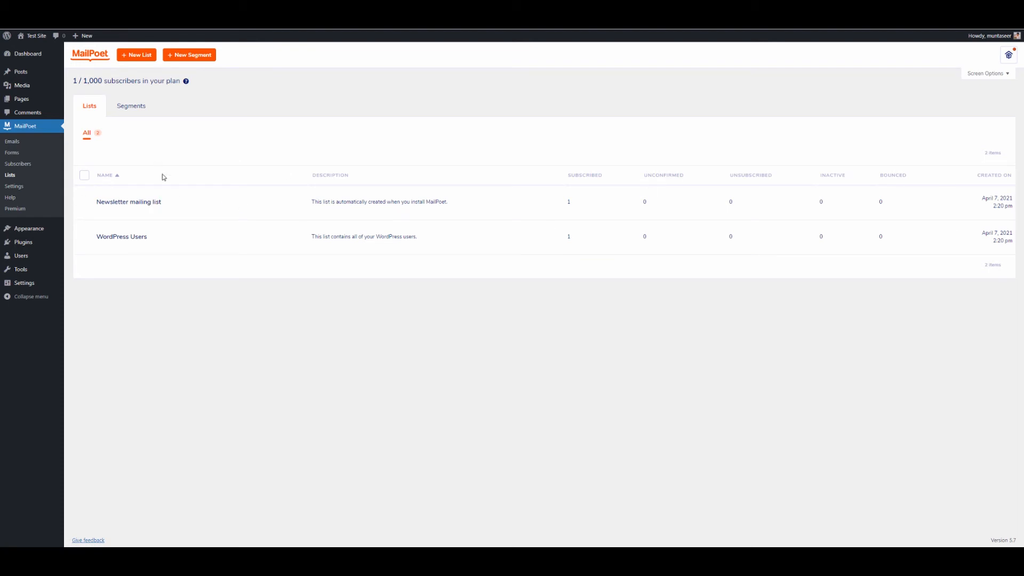
Step: Save 'New List' described 'This list is for new people', then create a Newsletter email
click(132, 105)
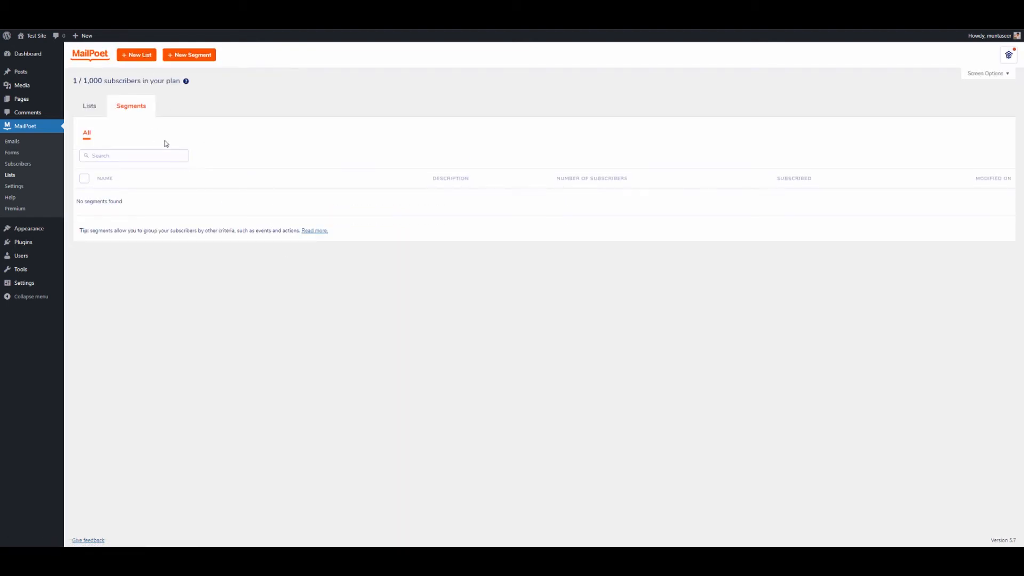
click(141, 54)
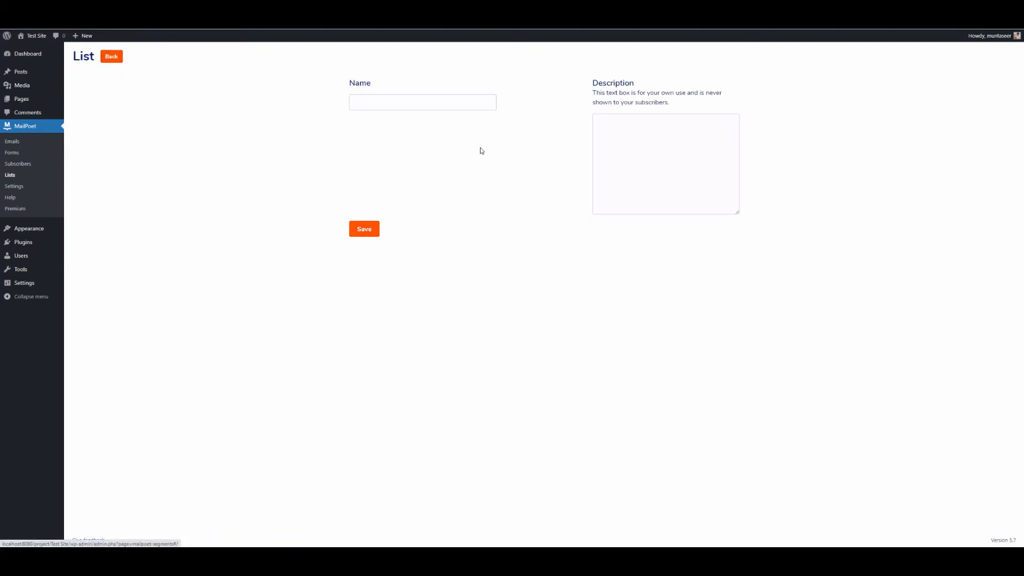
click(438, 101)
text(New List)
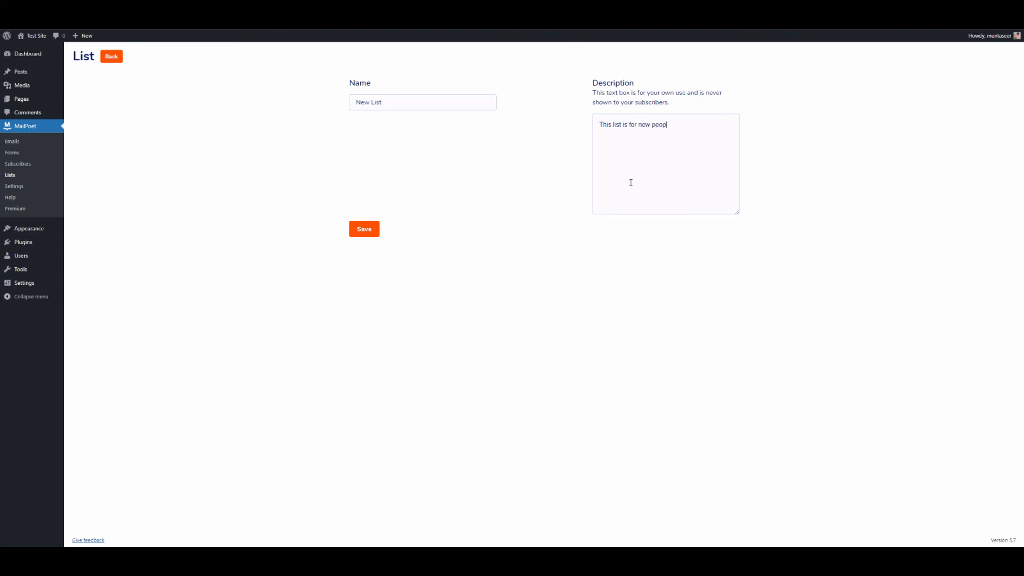
click(364, 229)
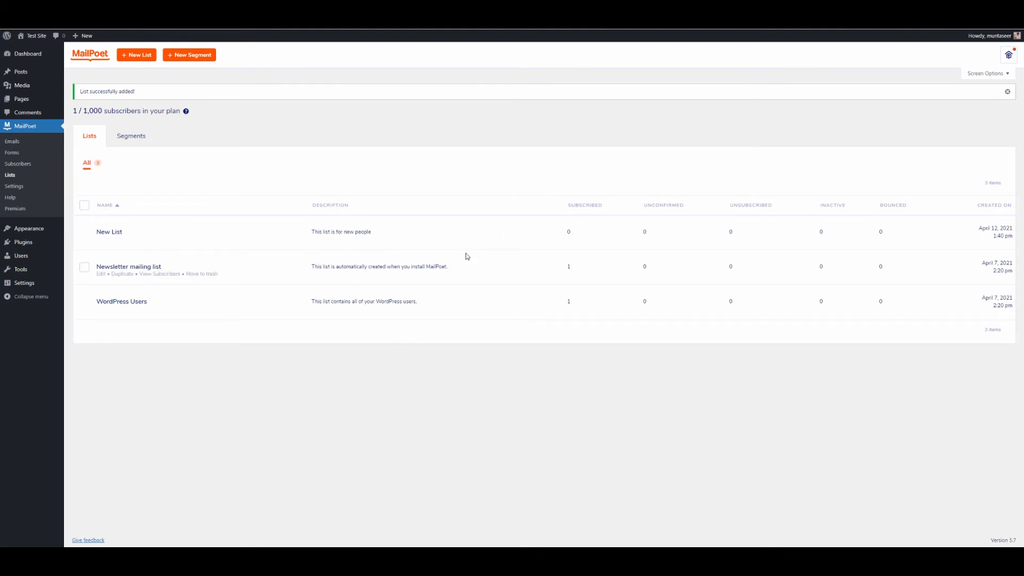
click(13, 141)
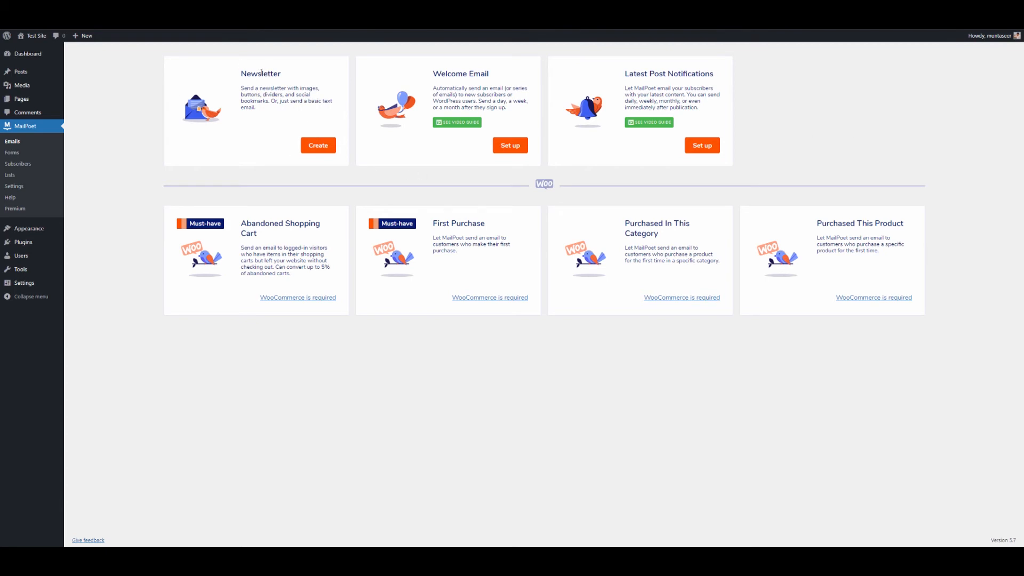
click(320, 145)
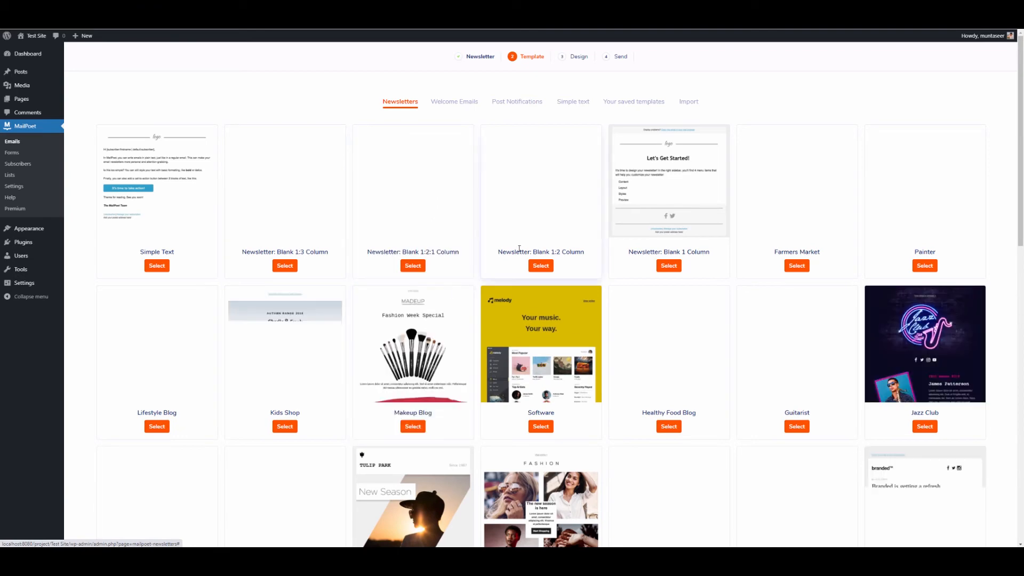
Step: Choose the Makeup Blog 'Fashion Week Special' template for the newsletter
scroll(539, 368, down, 3)
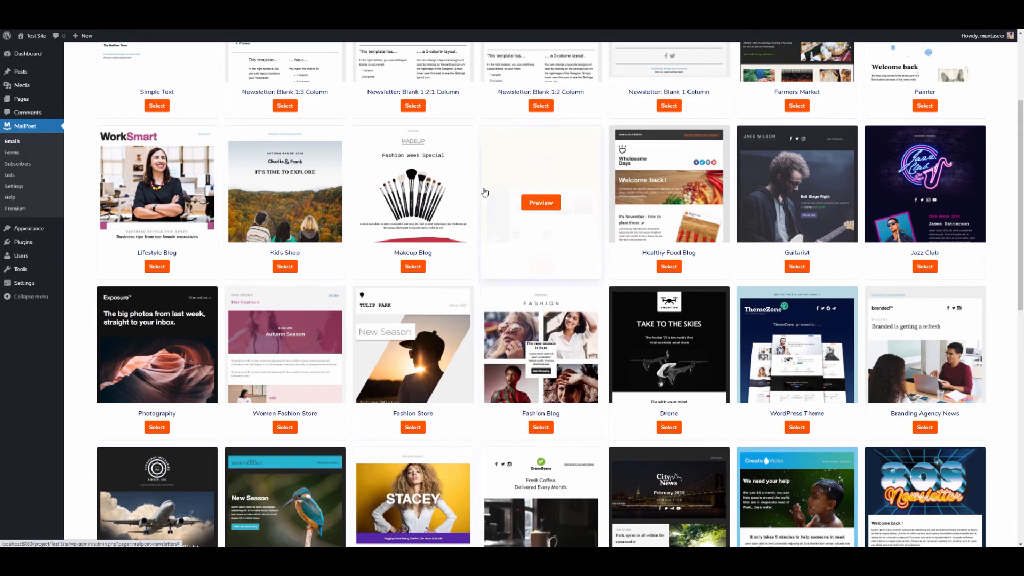
click(413, 268)
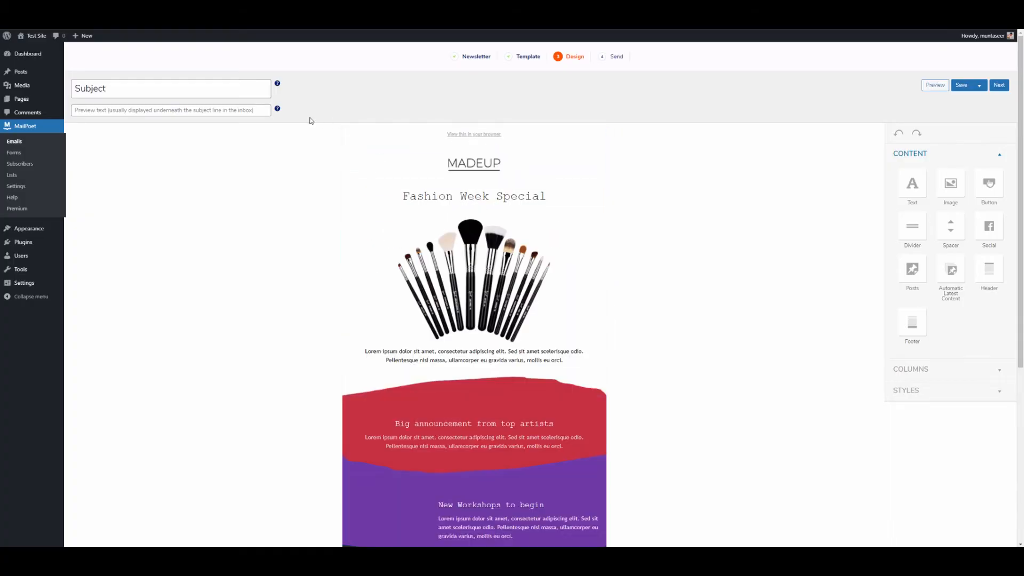
Step: Replace the placeholder subject with 'Here is our latest blog'
click(171, 91)
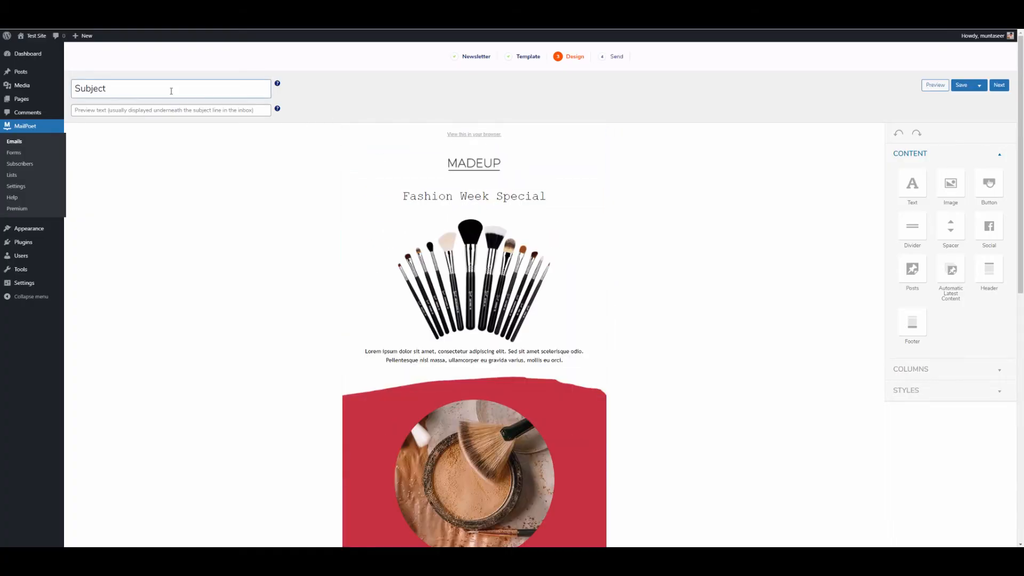
key(ctrl+a)
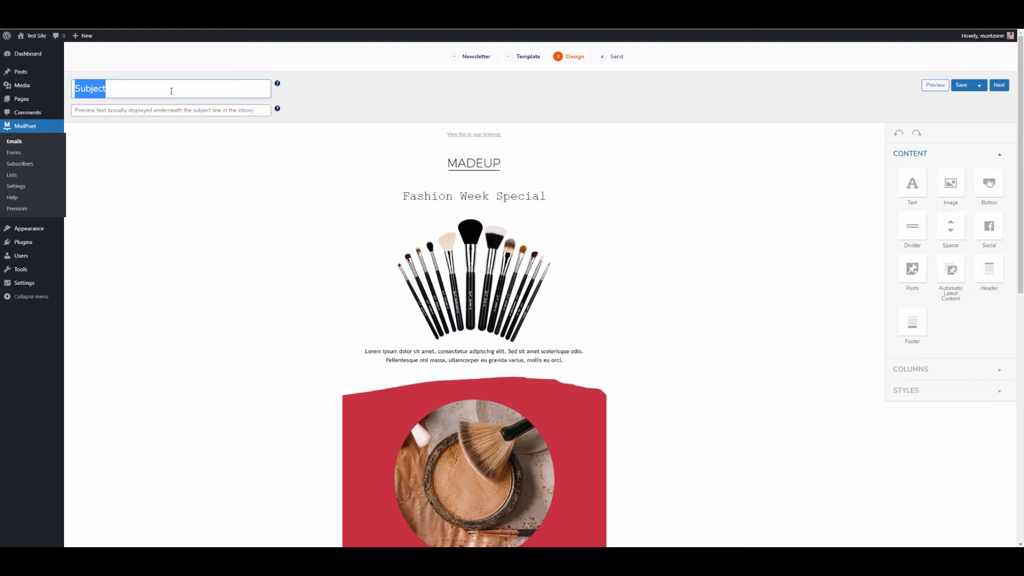
text(Here is our )
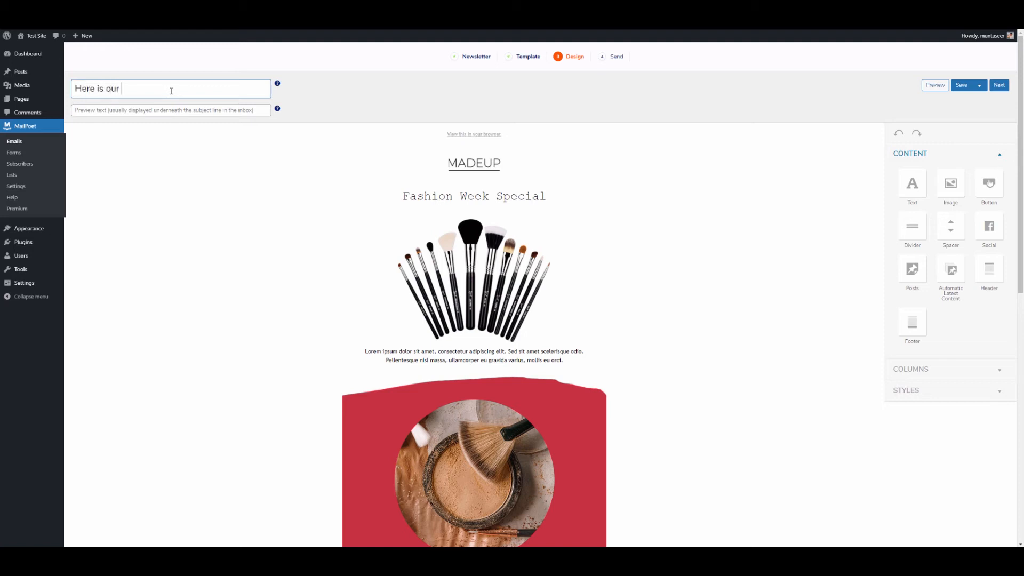
text(latest blog)
click(354, 111)
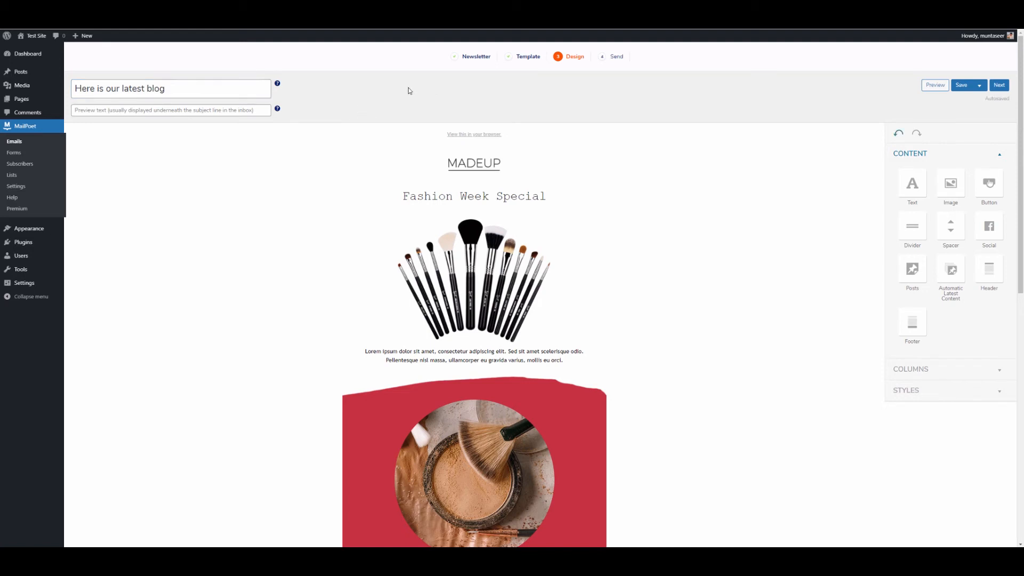
Step: Try adding a [first name] tag to the subject, then delete it again
click(188, 86)
key(Left)
text([])
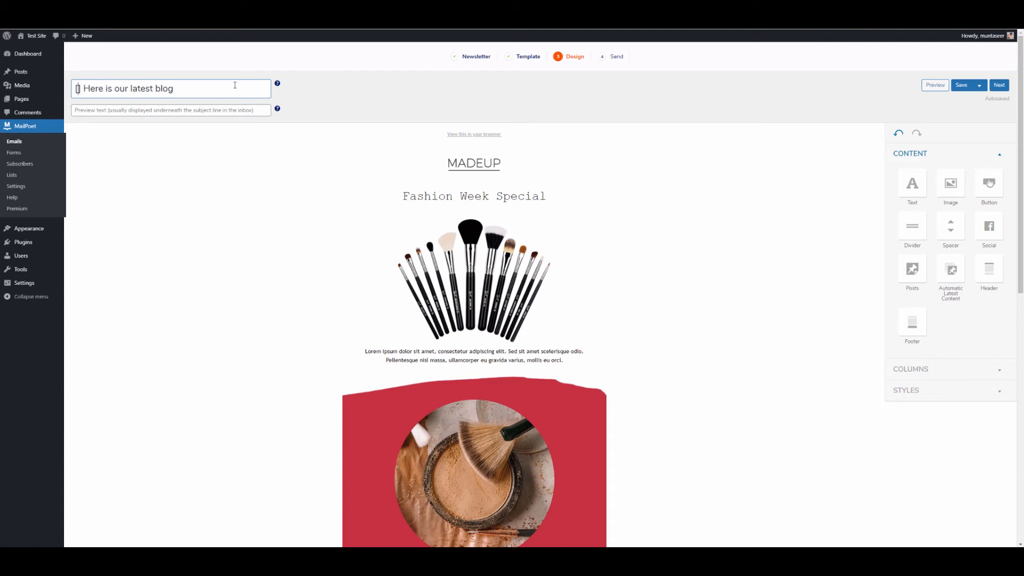
text(first name)
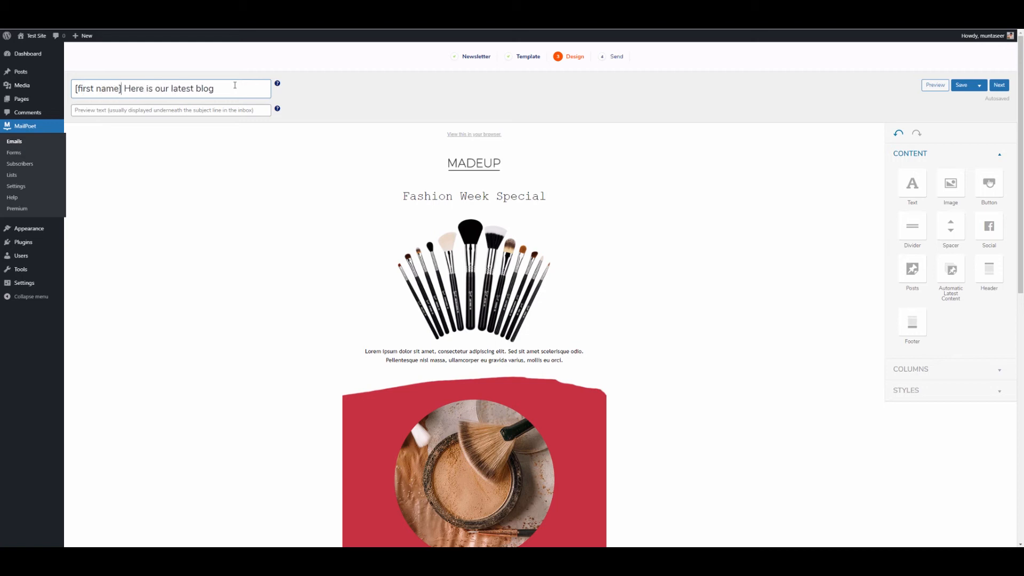
drag(76, 88, 123, 88)
click(123, 88)
drag(124, 87, 75, 88)
key(BackSpace)
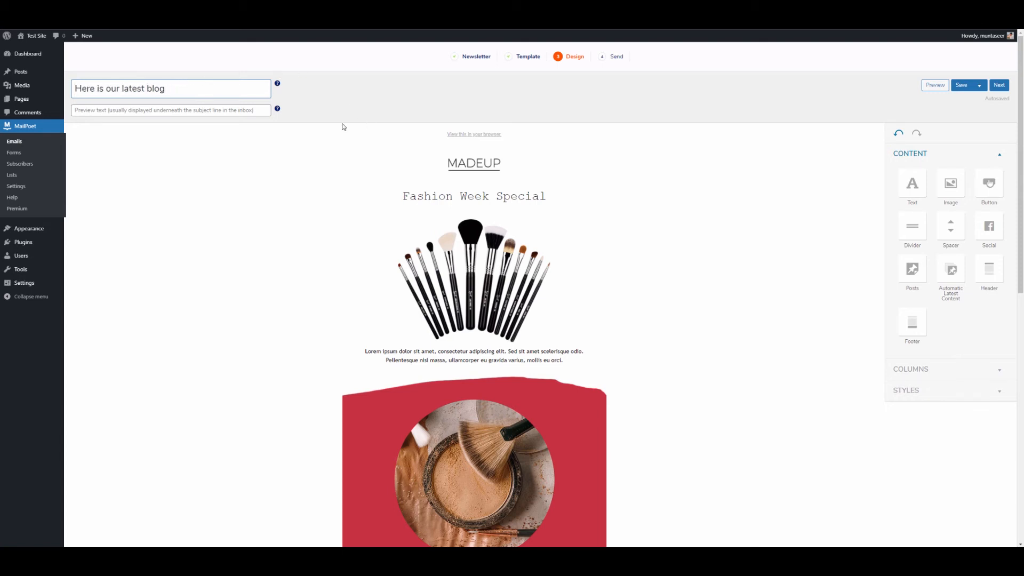
click(235, 120)
click(241, 105)
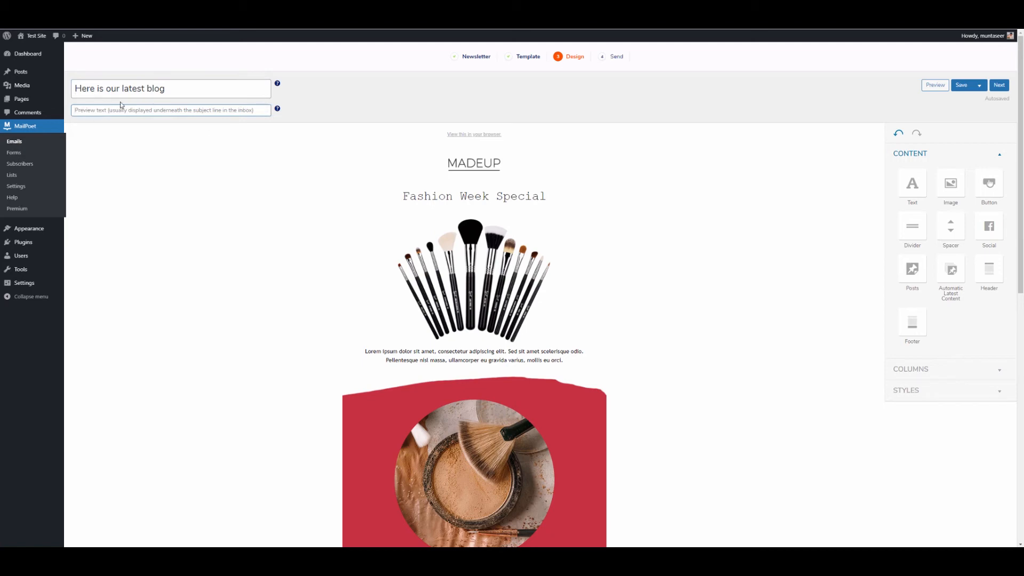
Step: Edit the Fashion Week Special heading and check the brushes image settings
scroll(718, 133, down, 5)
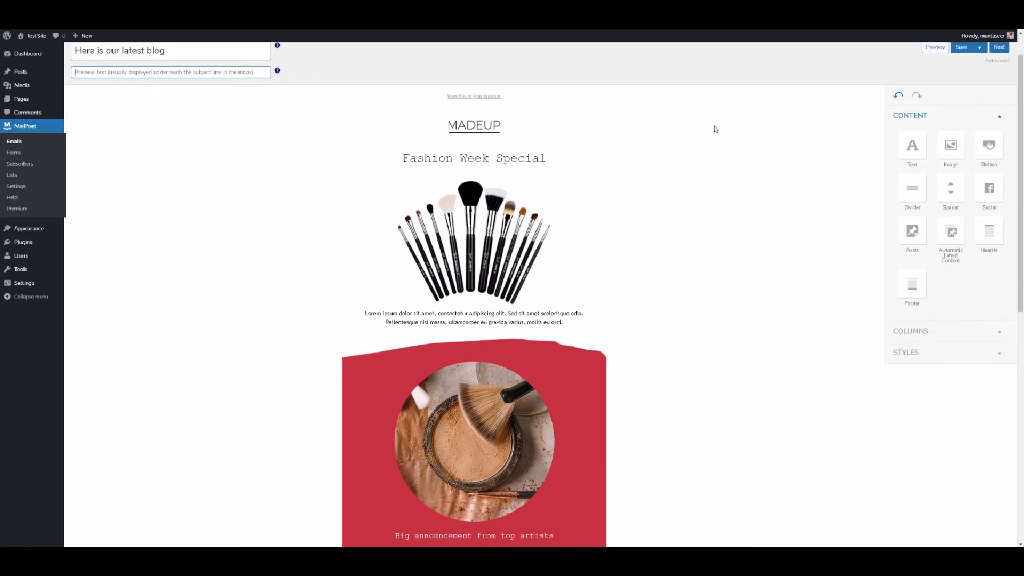
scroll(510, 328, down, 3)
scroll(507, 347, up, 8)
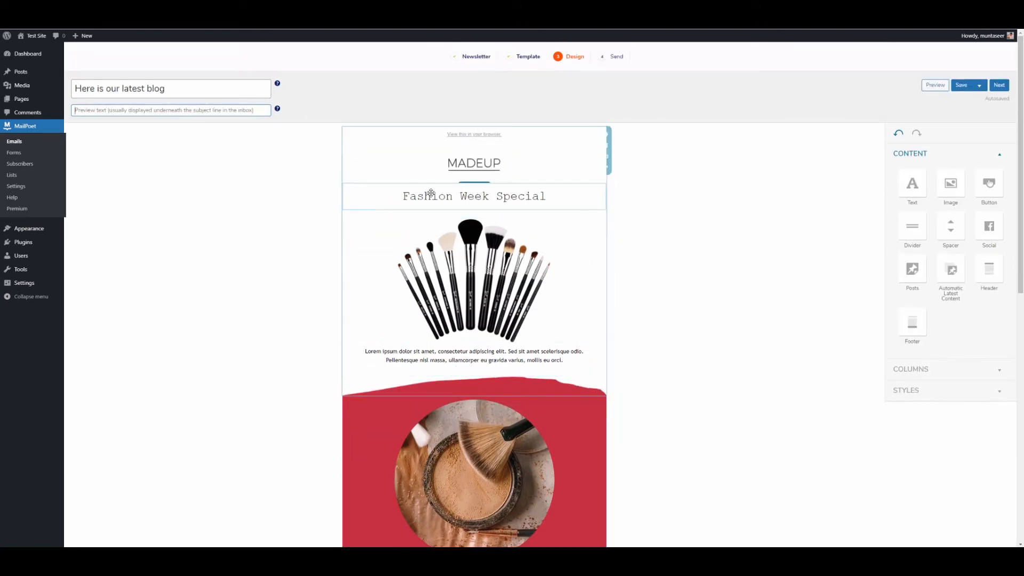
double_click(431, 196)
drag(447, 198, 545, 197)
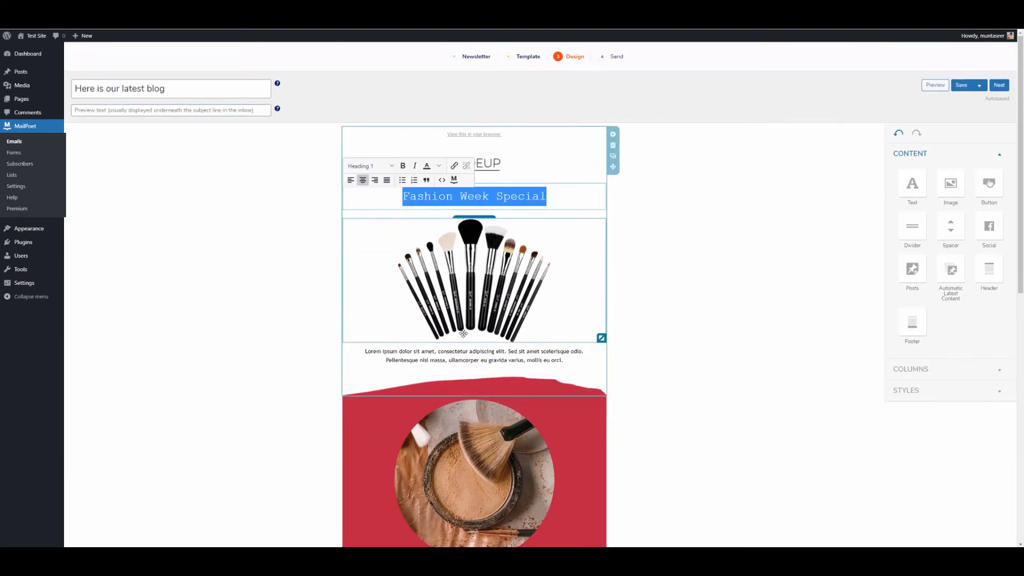
scroll(533, 240, down, 1)
click(570, 218)
click(690, 228)
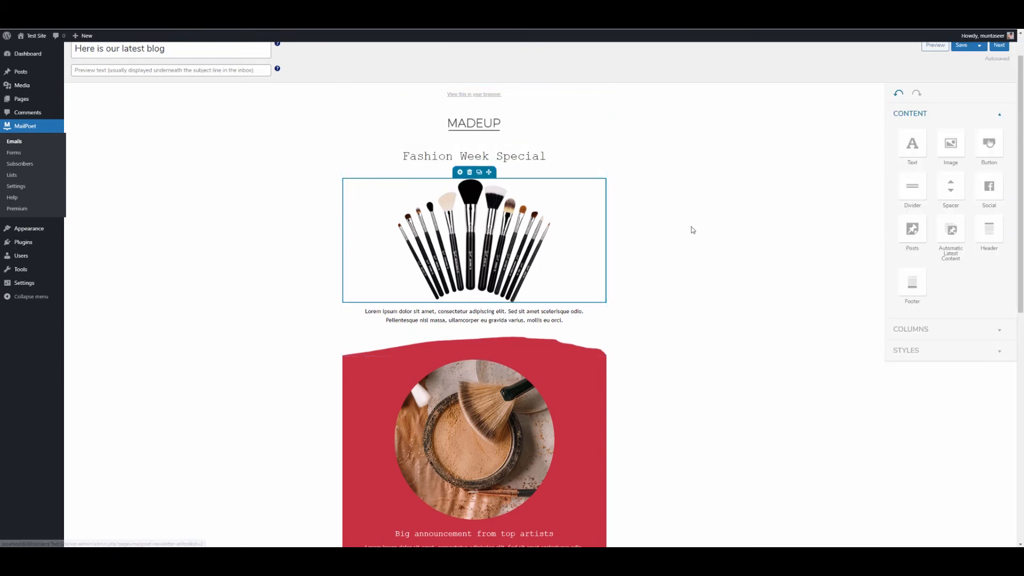
Step: Add a Social icons block to the newsletter footer
scroll(716, 325, down, 3)
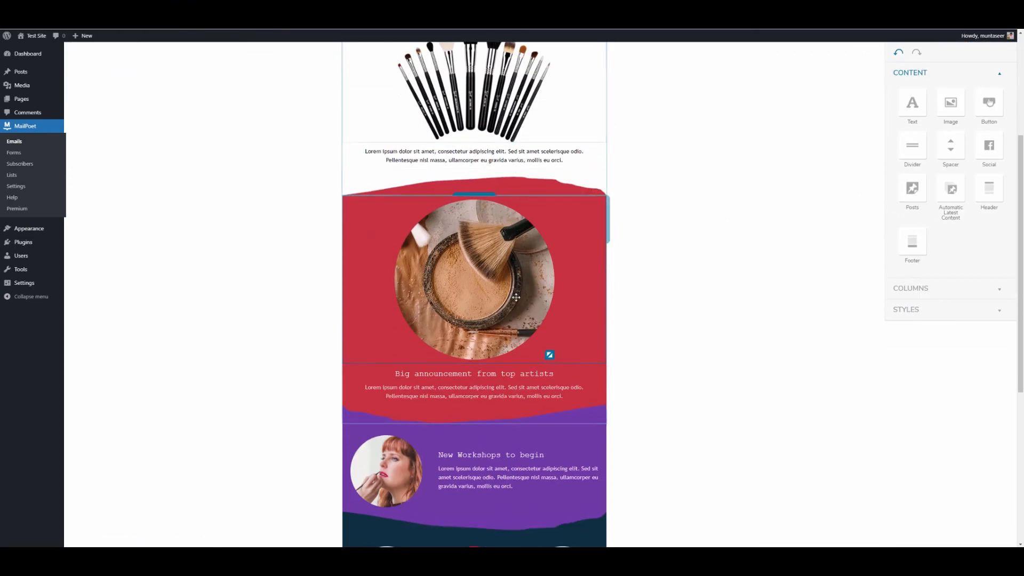
scroll(549, 354, up, 3)
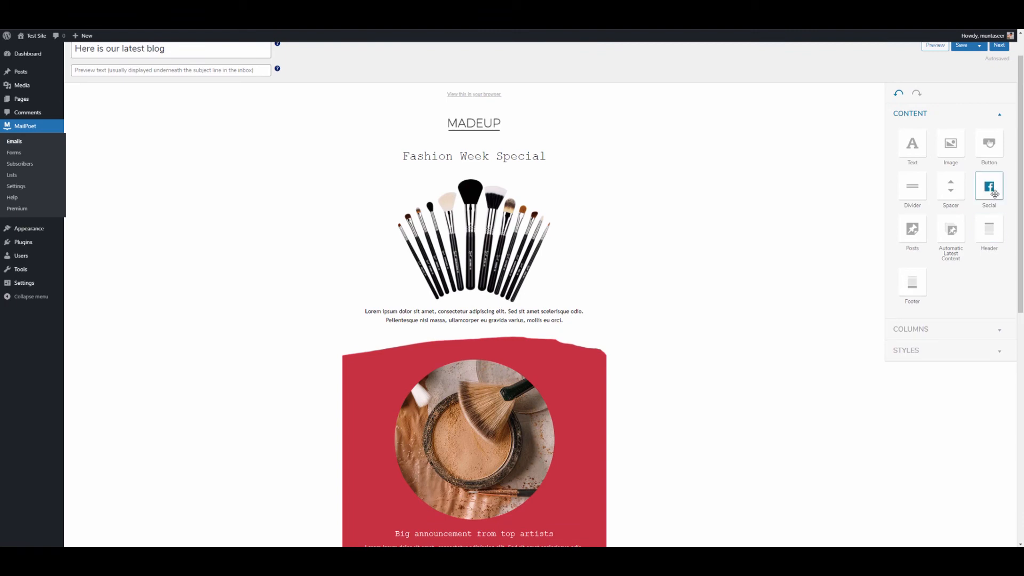
scroll(722, 330, down, 9)
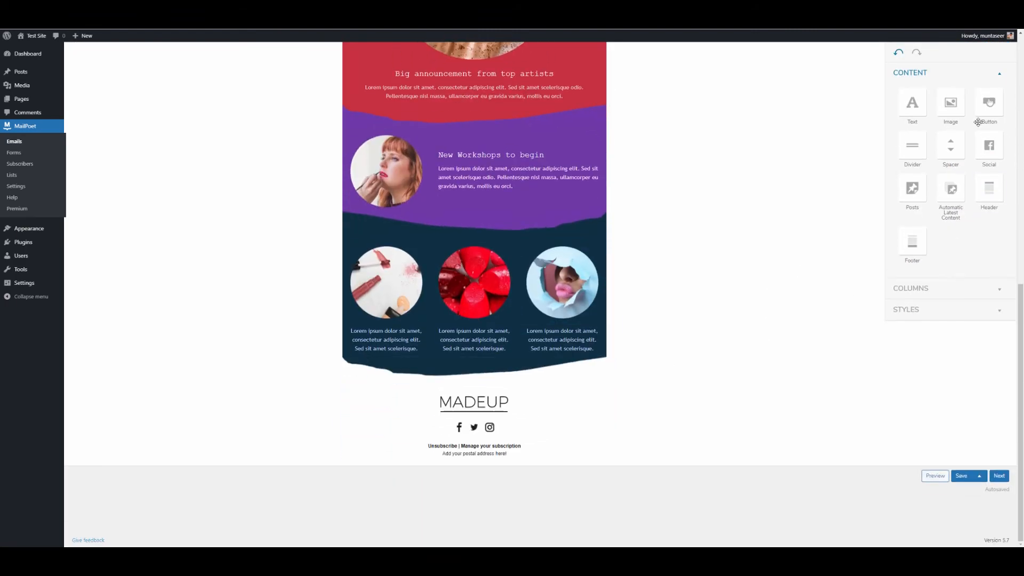
drag(990, 151, 472, 395)
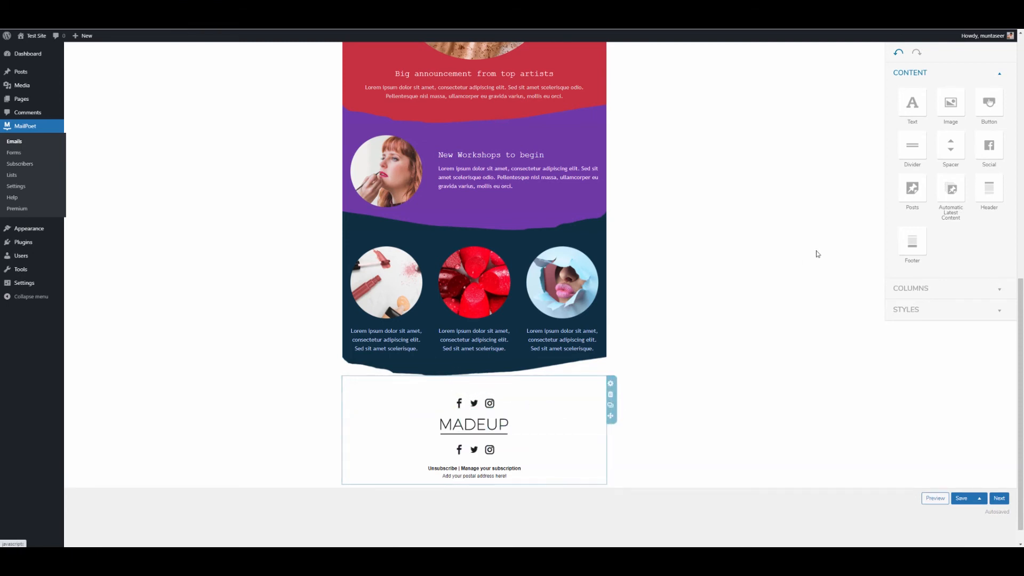
Step: Place a default Button block above the footer's social icons
scroll(774, 354, up, 1)
scroll(768, 275, up, 1)
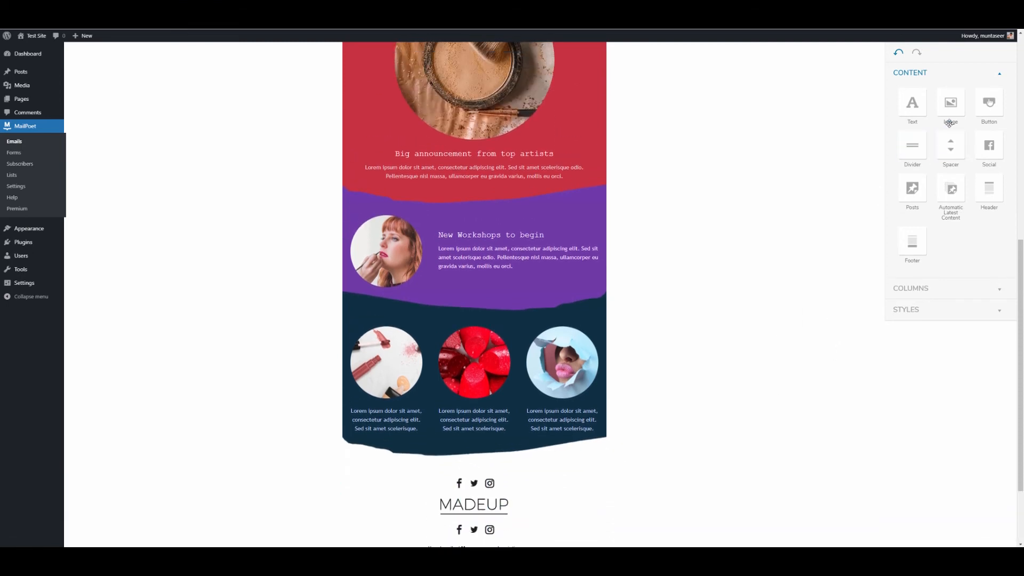
drag(997, 112, 520, 533)
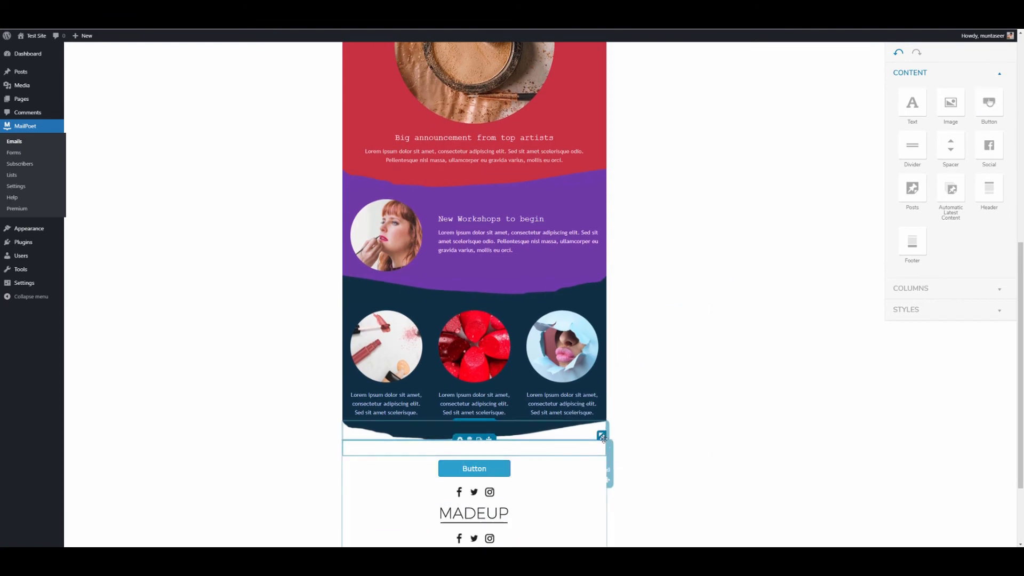
scroll(758, 337, up, 10)
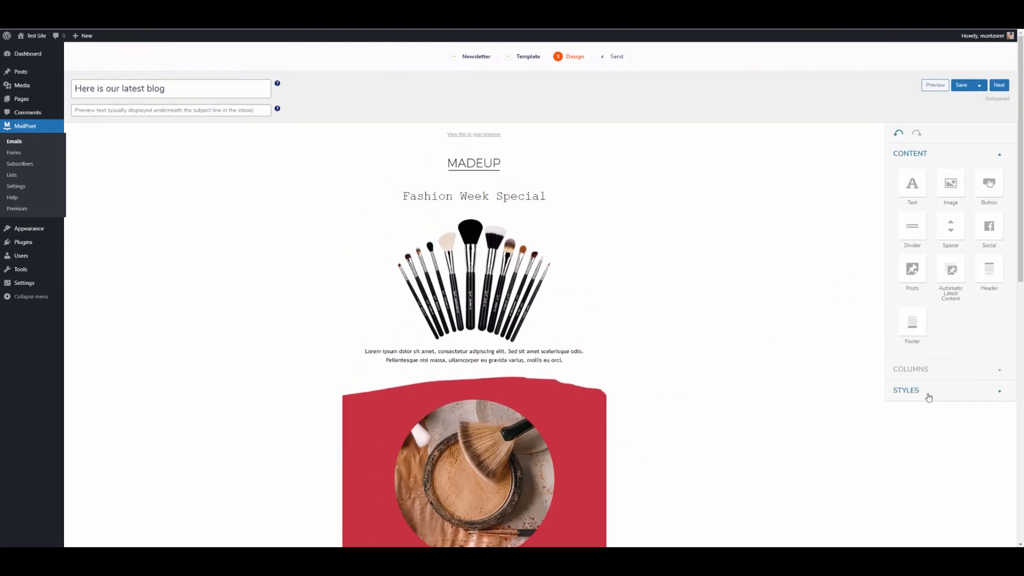
Step: Insert a two-column row above the footer button
click(927, 368)
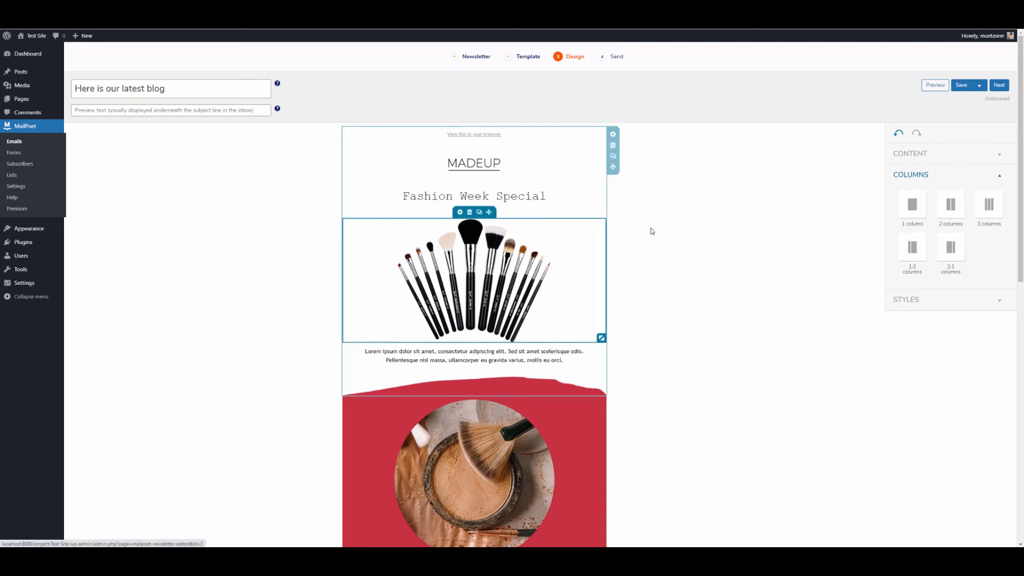
scroll(549, 407, down, 10)
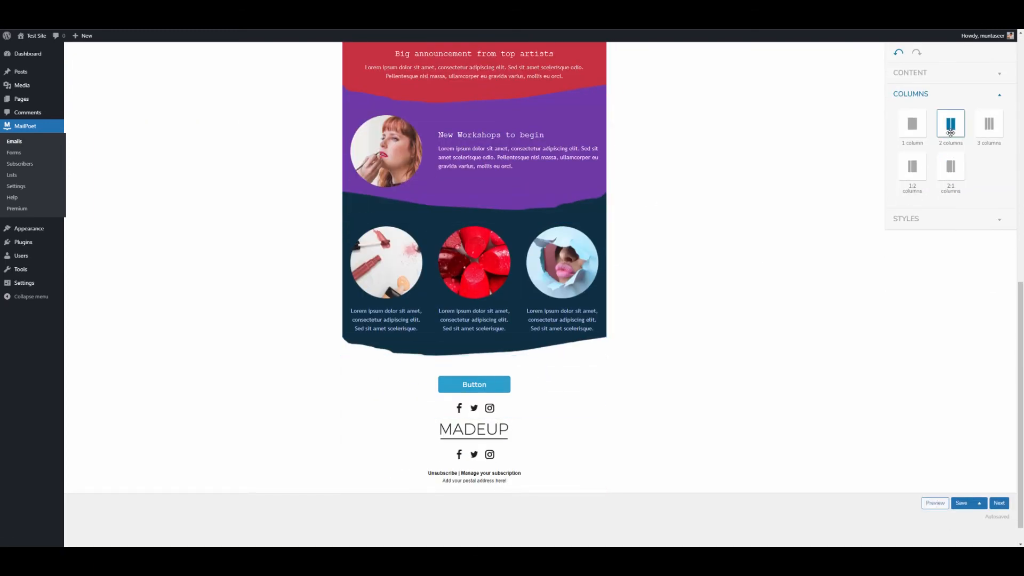
drag(950, 128, 475, 369)
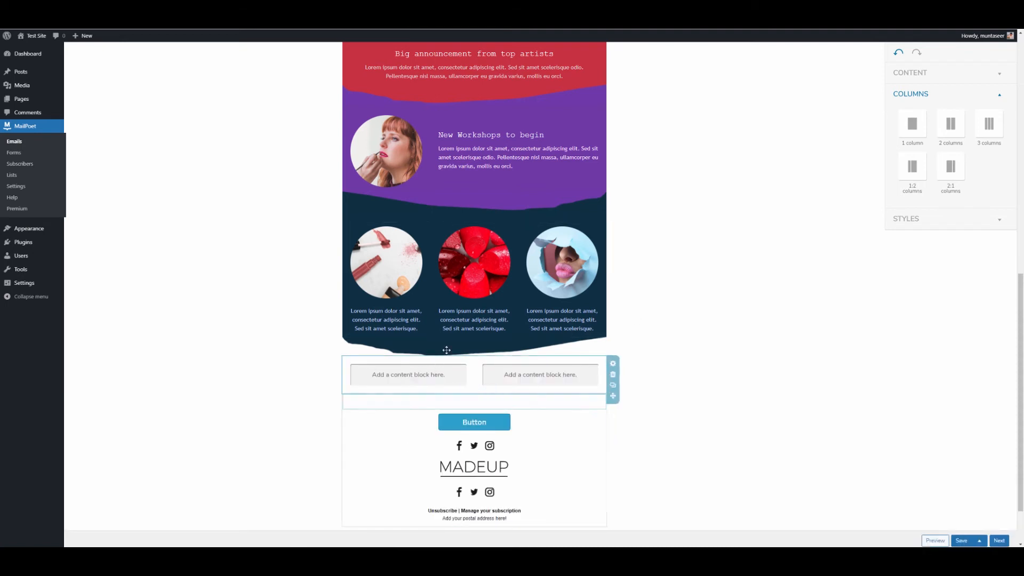
Step: Place an empty image block in the left column without choosing a Media Library image
click(915, 73)
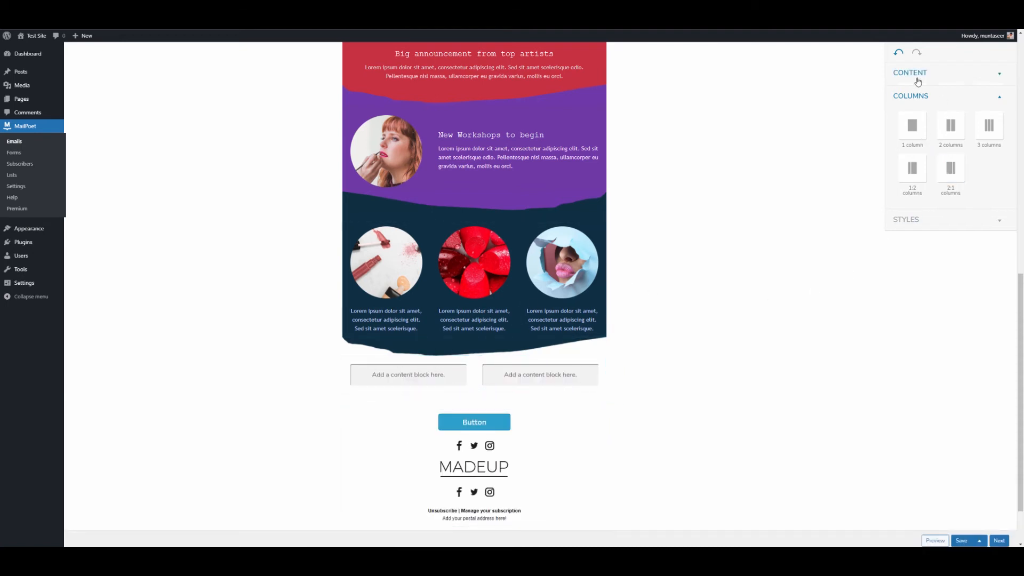
drag(952, 102, 408, 374)
click(70, 69)
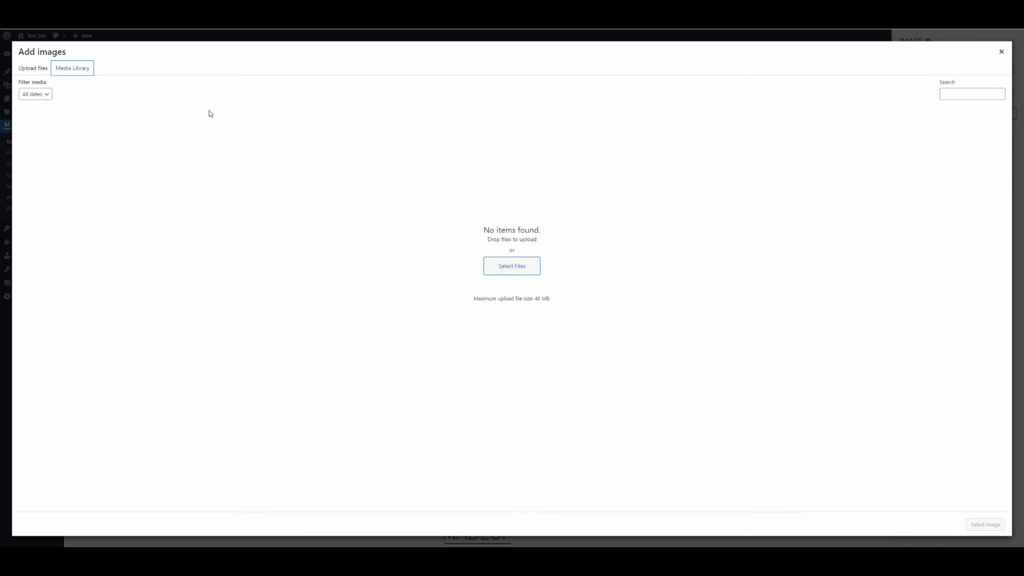
click(1002, 52)
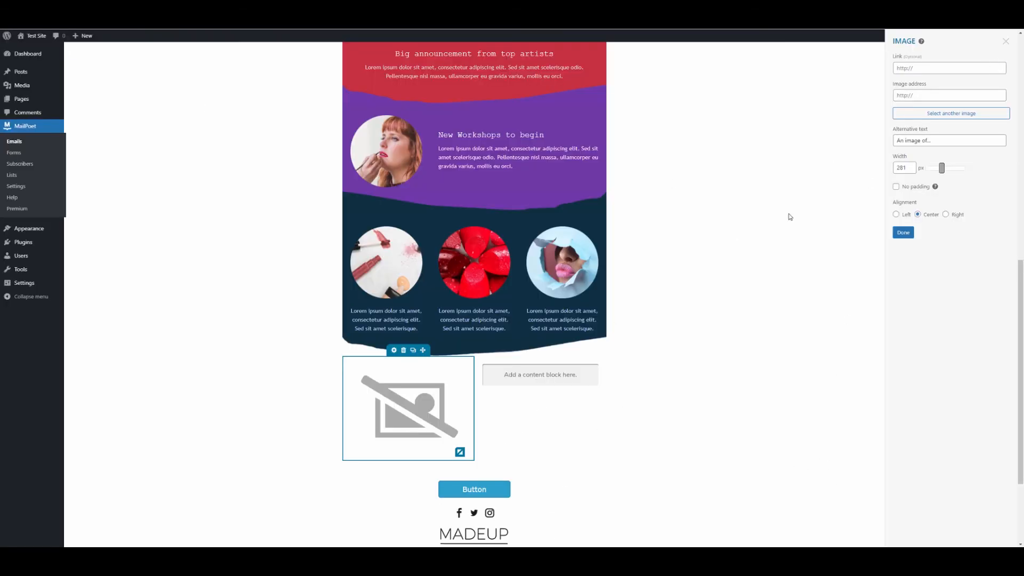
click(1006, 42)
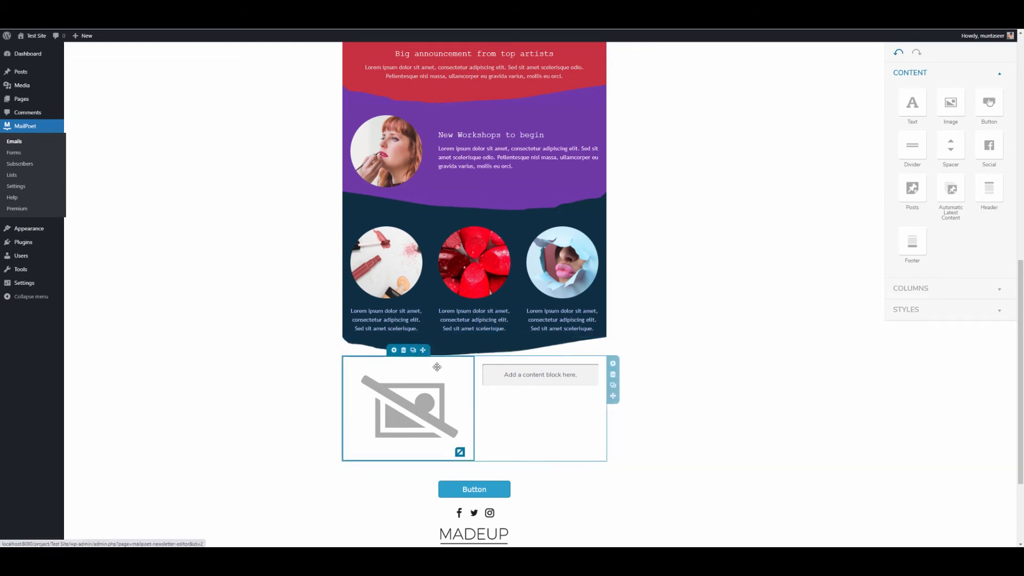
scroll(610, 470, up, 15)
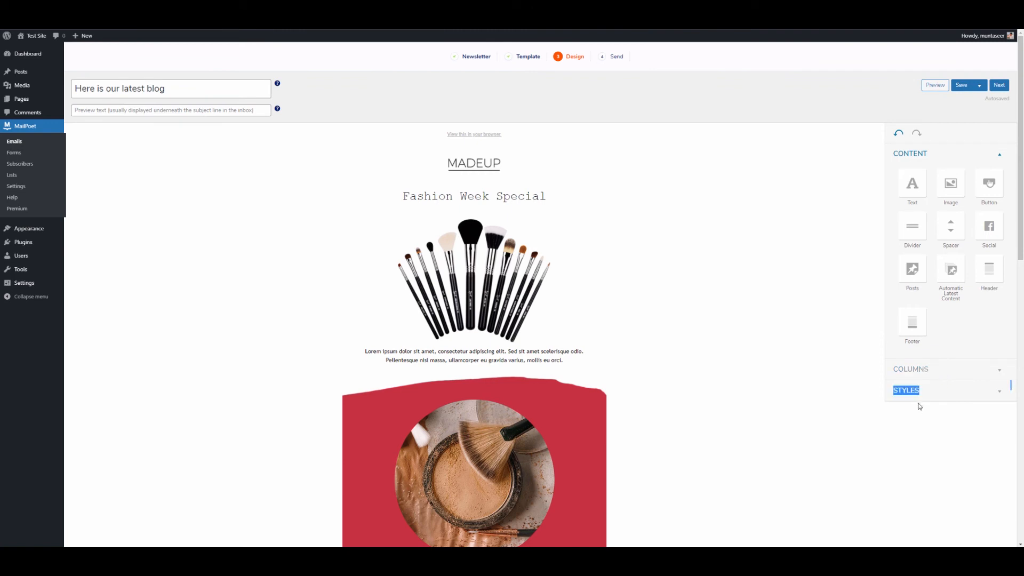
Step: Save the newsletter design and continue to the Send step
click(914, 390)
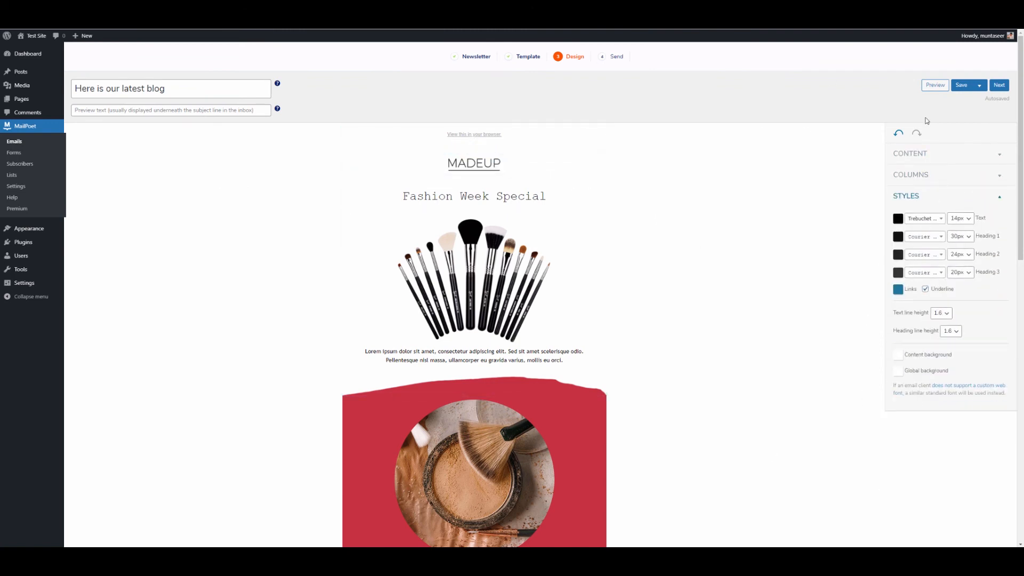
click(961, 85)
click(997, 88)
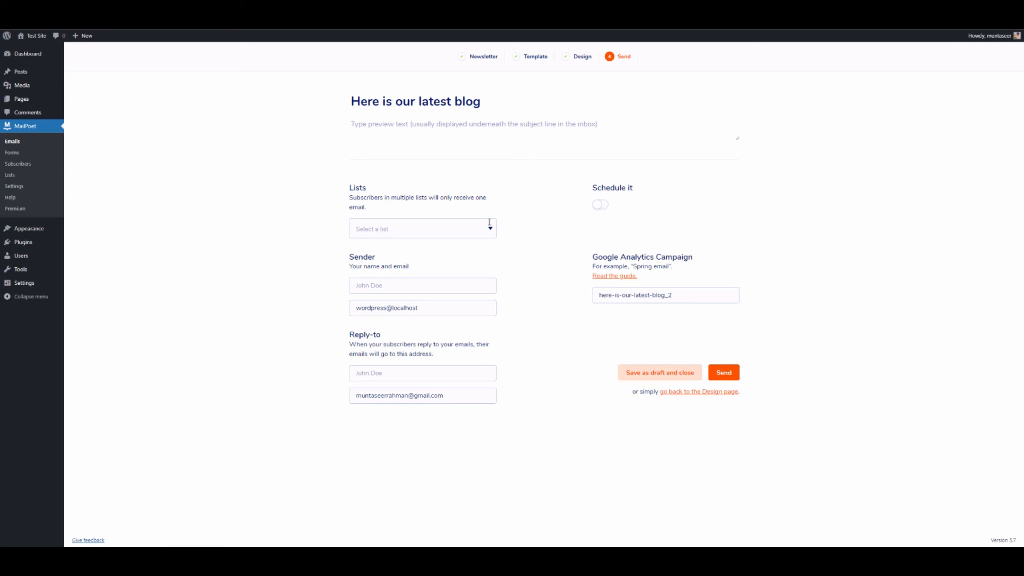
Step: Send to the Newsletter mailing list and use the suggested sender name
click(489, 224)
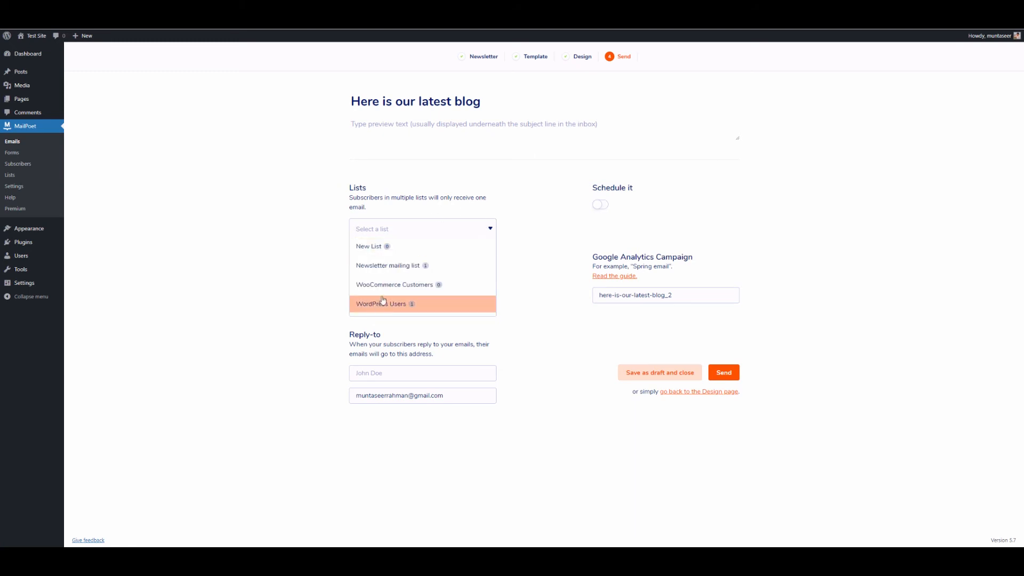
click(411, 267)
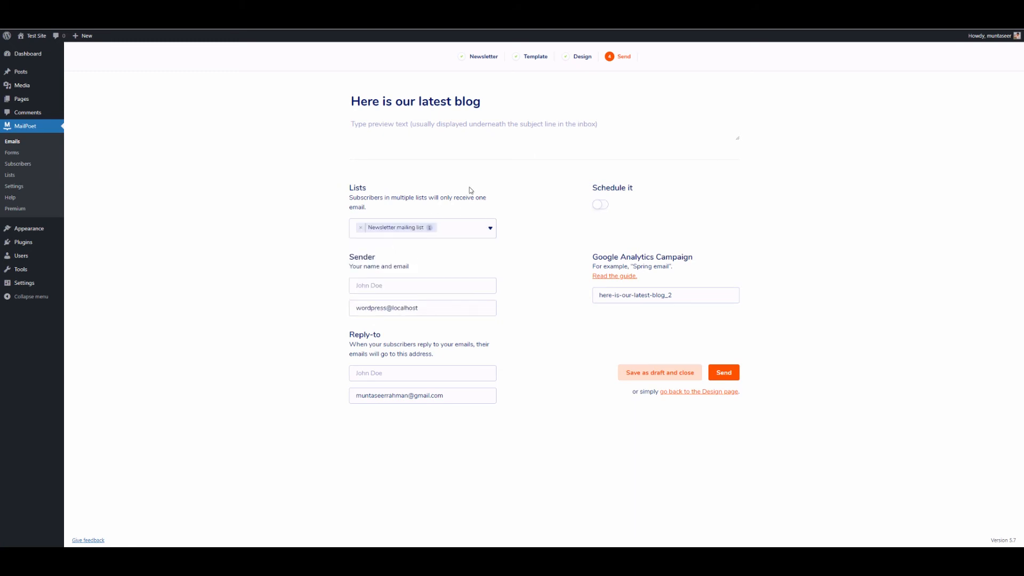
click(398, 286)
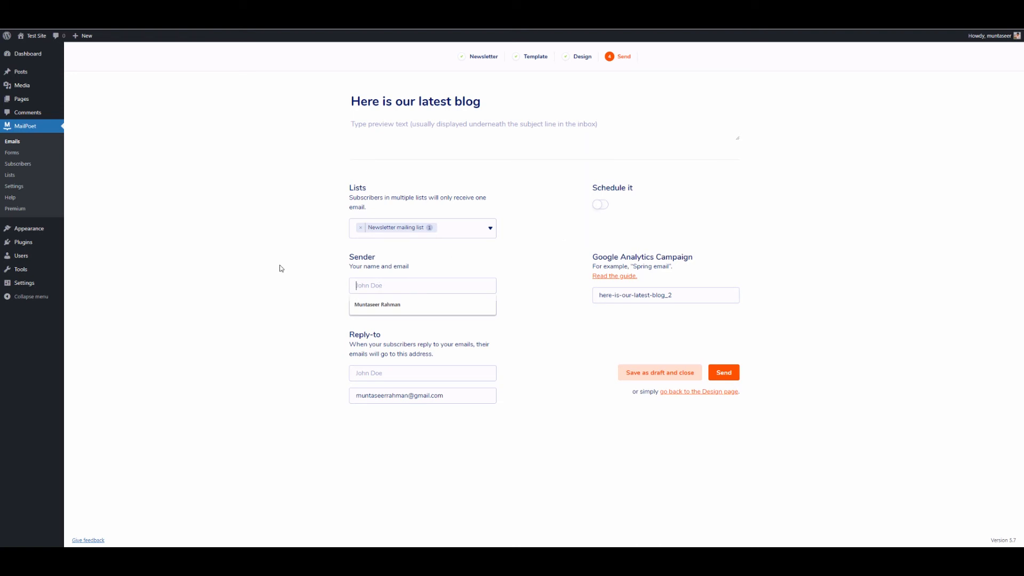
click(365, 305)
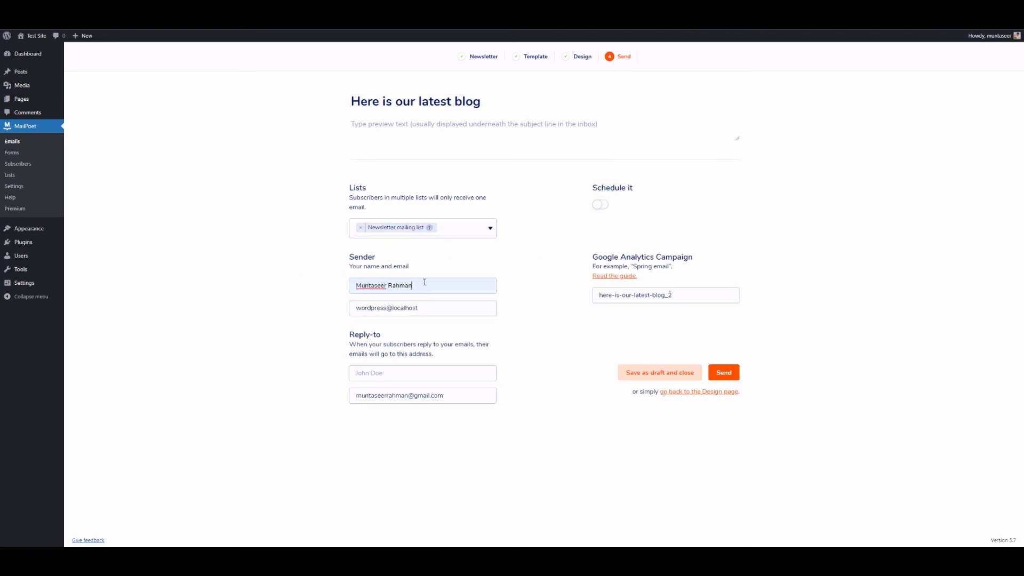
Step: Replace the sender e-mail with the suggested address
drag(419, 306, 345, 315)
key(BackSpace)
text(mun)
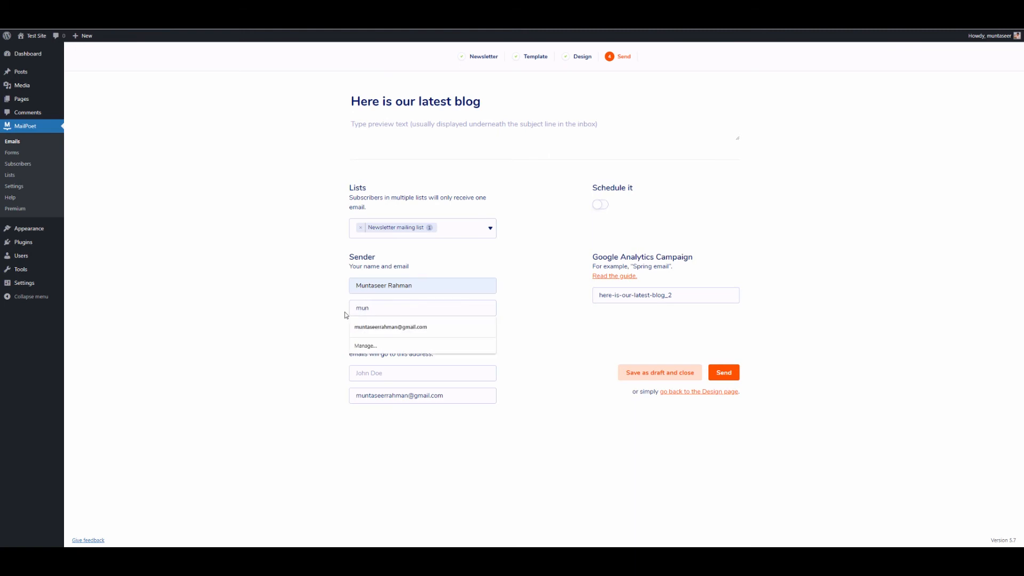
click(470, 327)
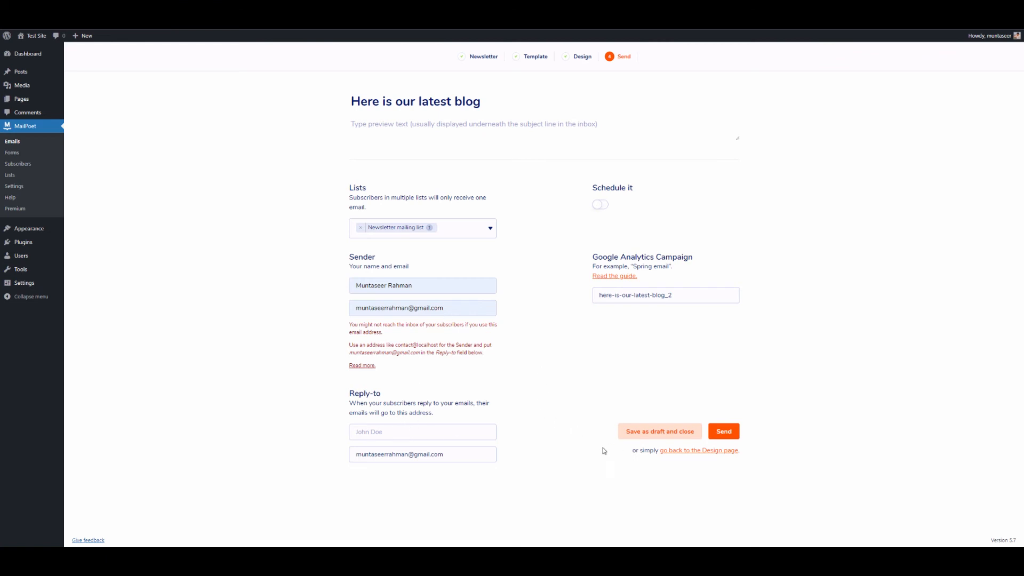
drag(448, 457, 314, 459)
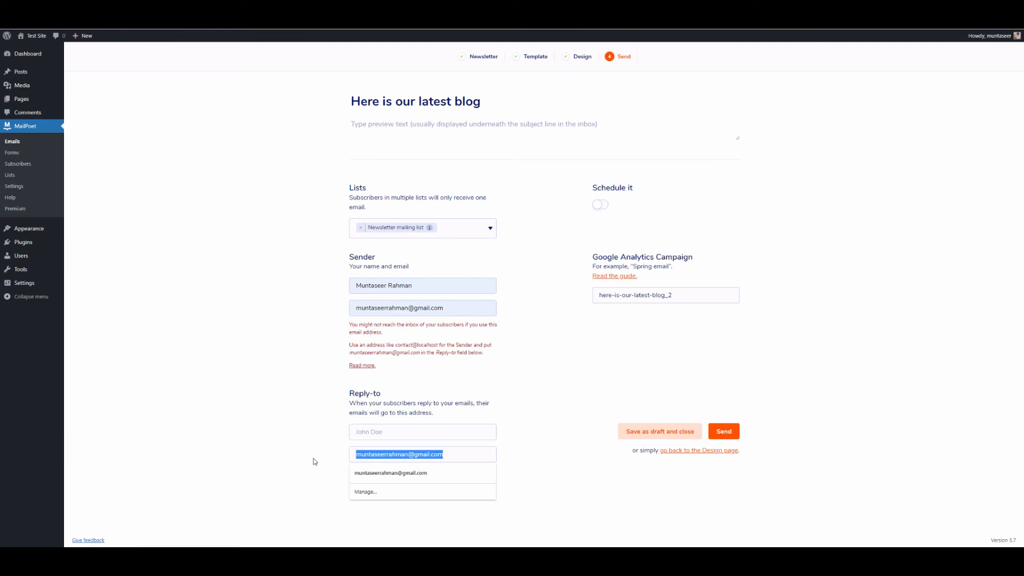
click(314, 460)
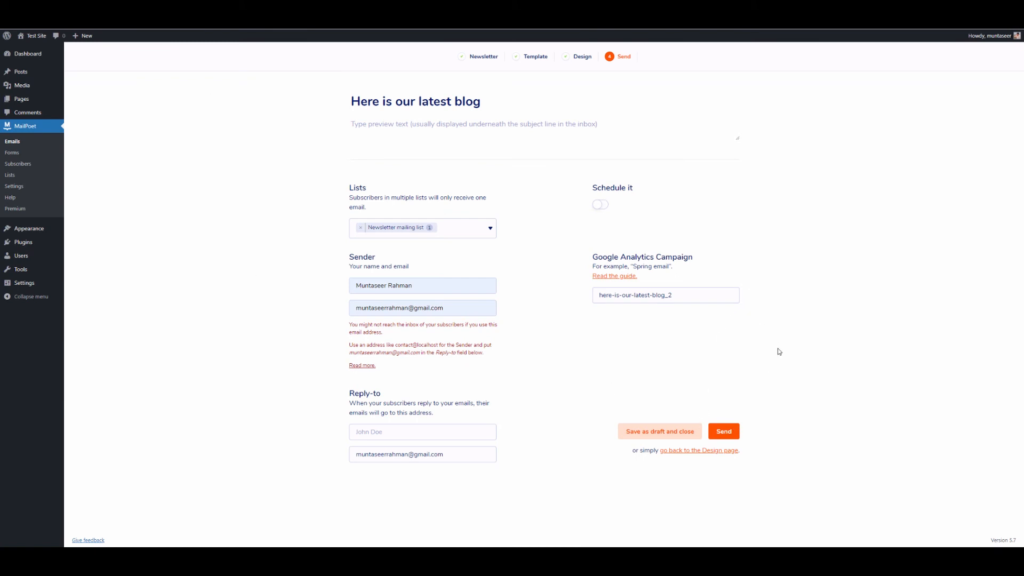
Step: Enable Schedule it, pick April 22, 2021 as the send date, and schedule it
click(599, 209)
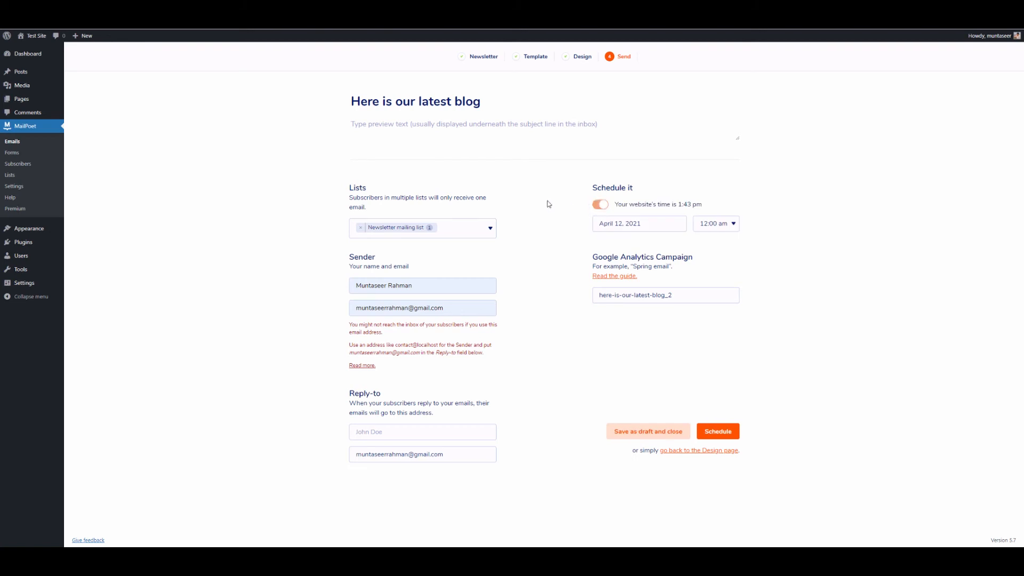
click(626, 220)
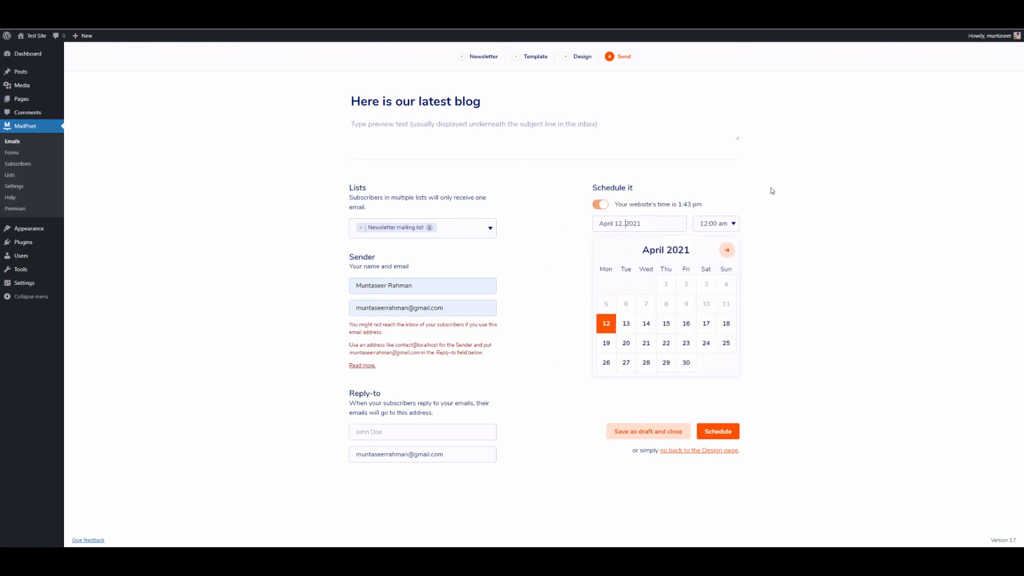
click(770, 193)
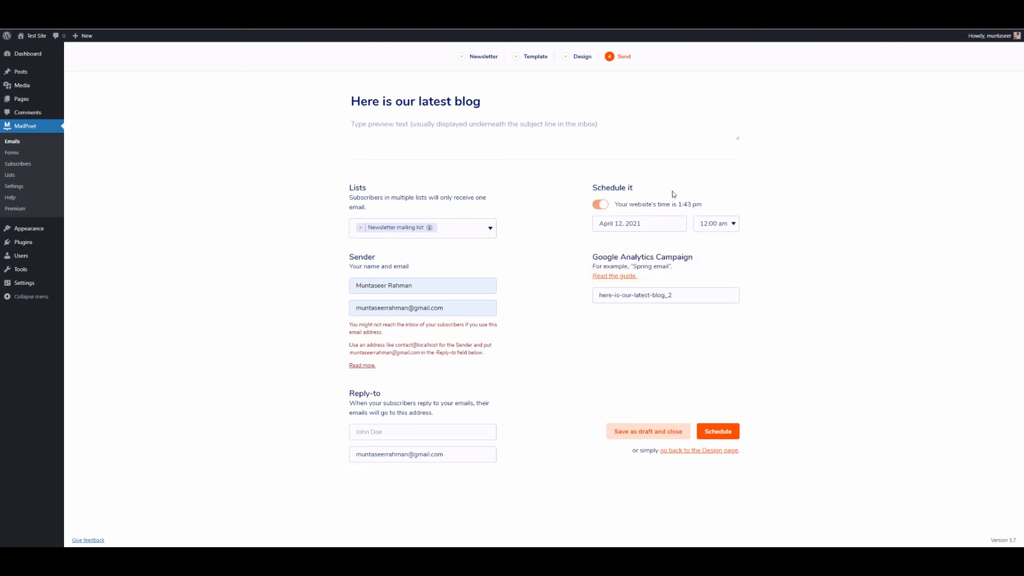
click(676, 224)
click(664, 348)
click(733, 432)
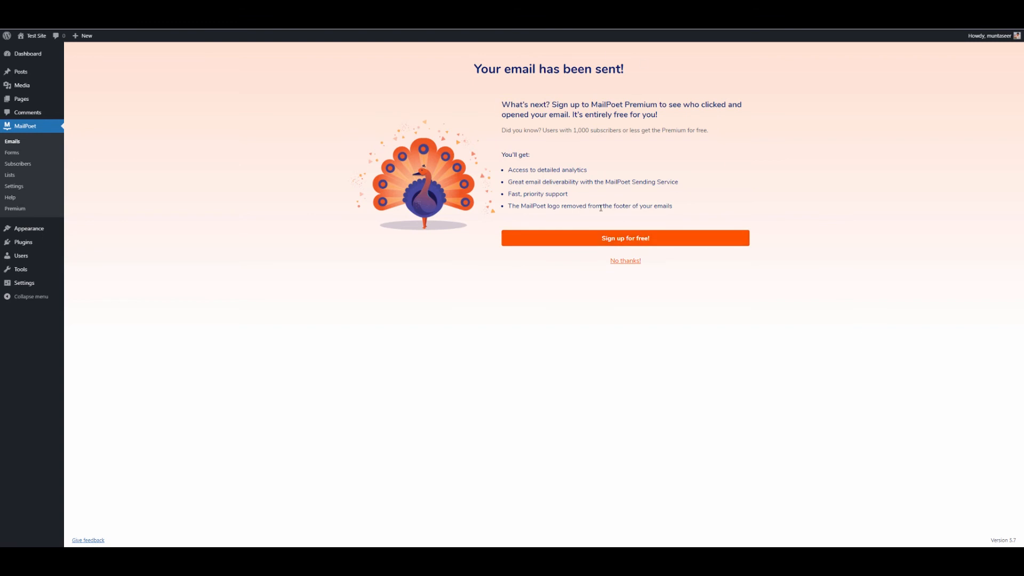
Step: Decline the premium offer with No thanks! and switch to Welcome Emails
click(636, 265)
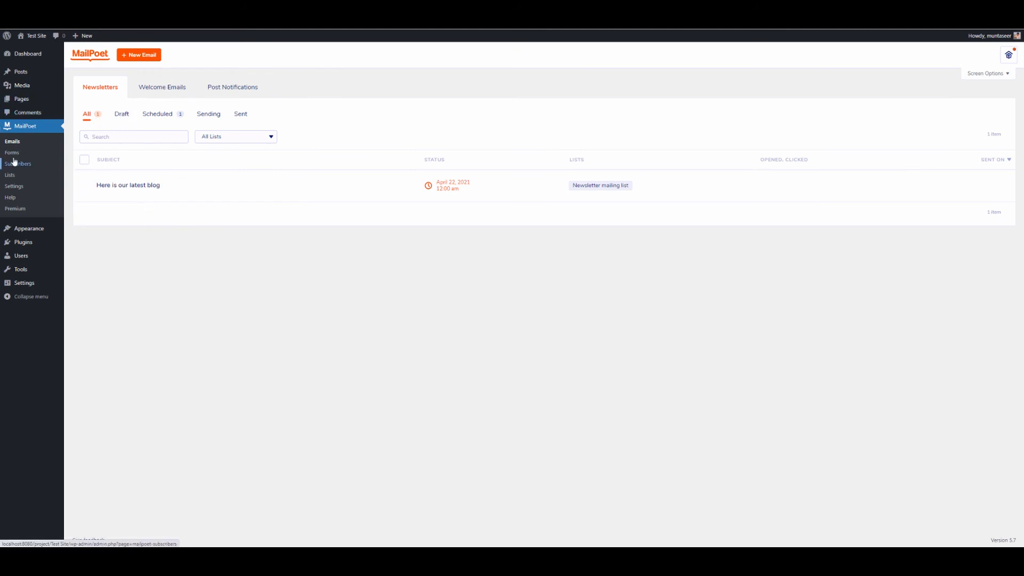
click(144, 90)
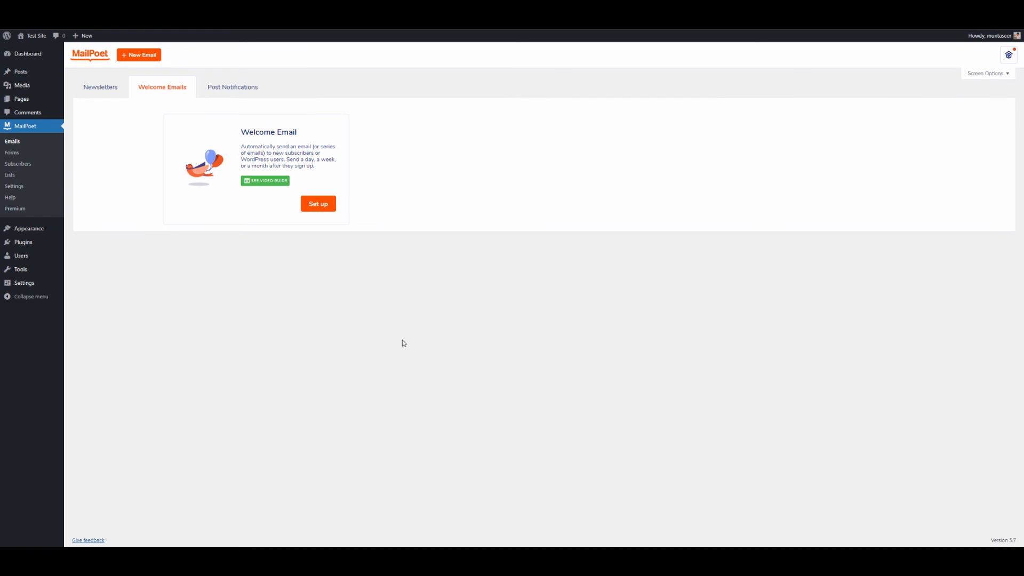
Step: Start a welcome email triggered when someone subscribes to the Newsletter mailing list
click(332, 205)
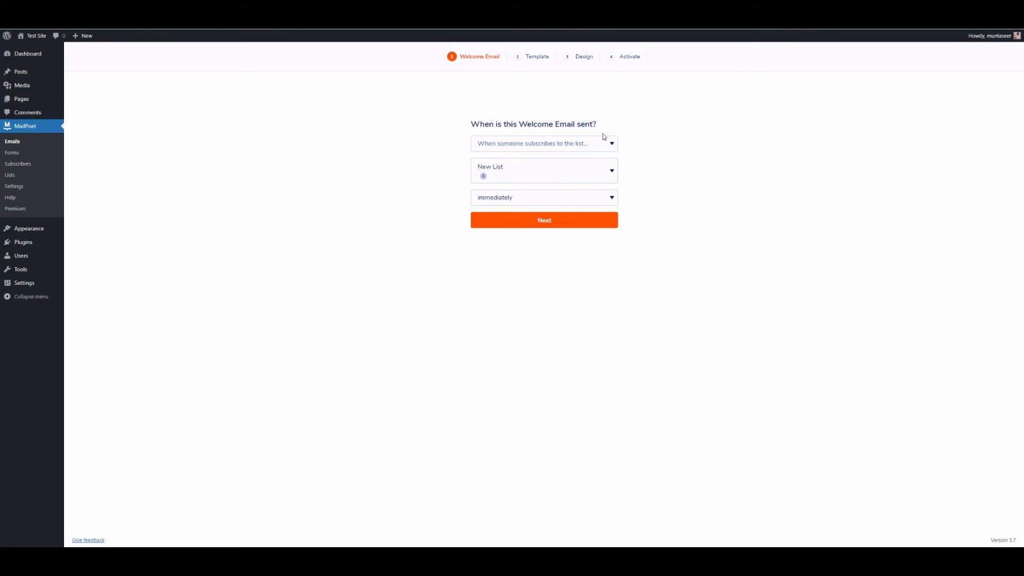
click(563, 144)
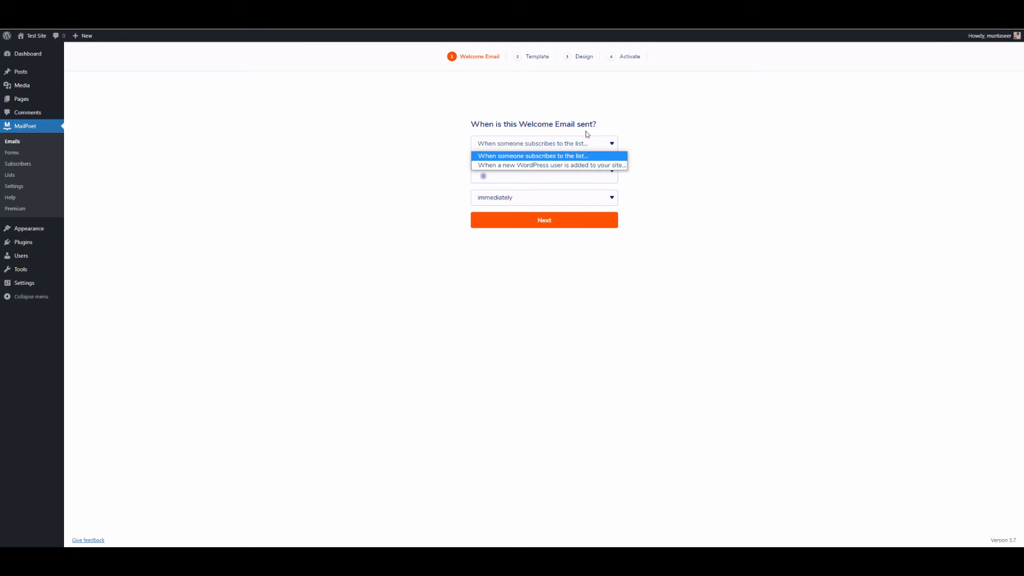
click(560, 165)
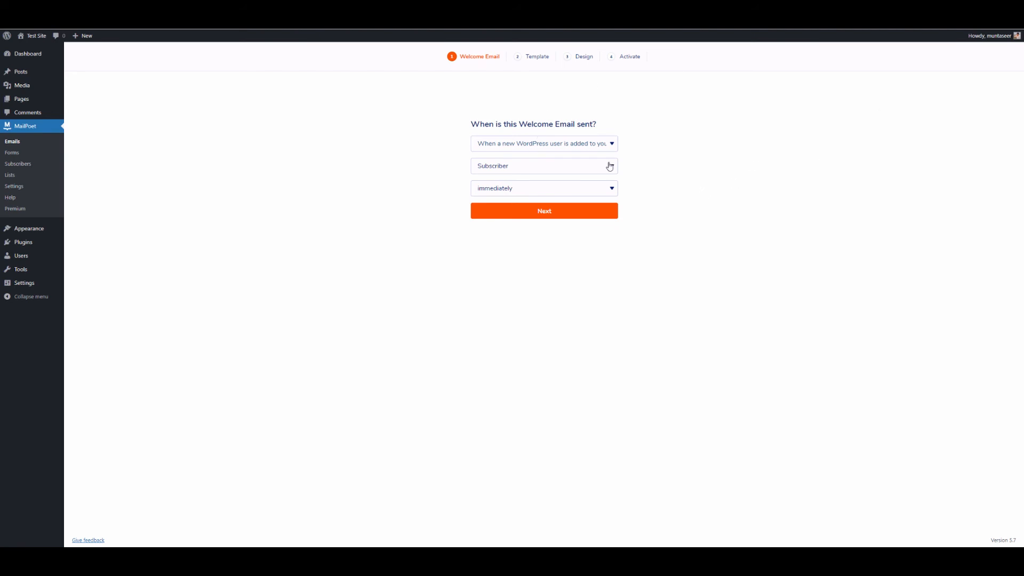
click(609, 144)
click(524, 156)
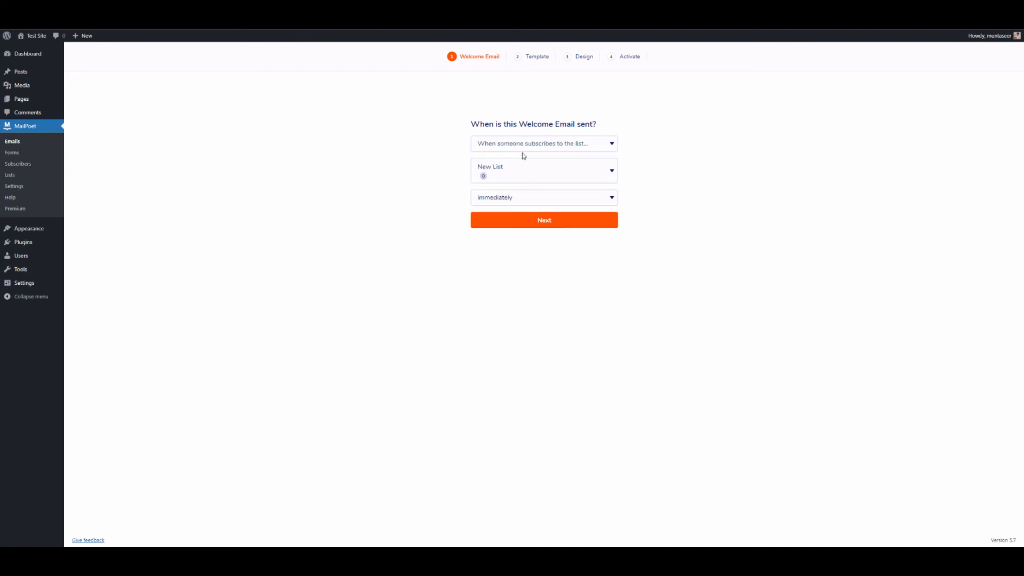
click(576, 164)
click(500, 228)
Step: Set the welcome email to send 2 hours later and continue to templates
click(581, 197)
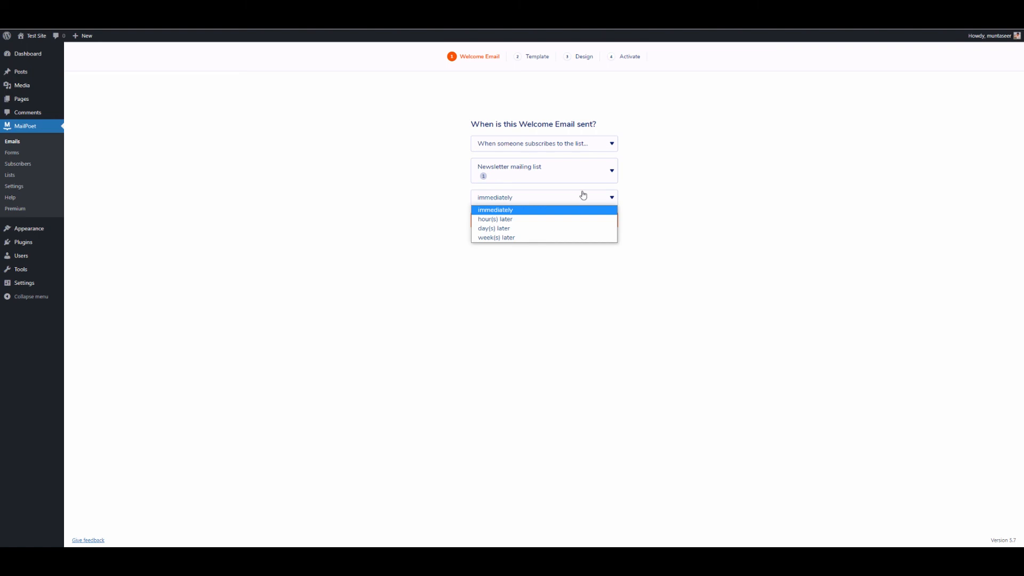
click(542, 219)
double_click(493, 202)
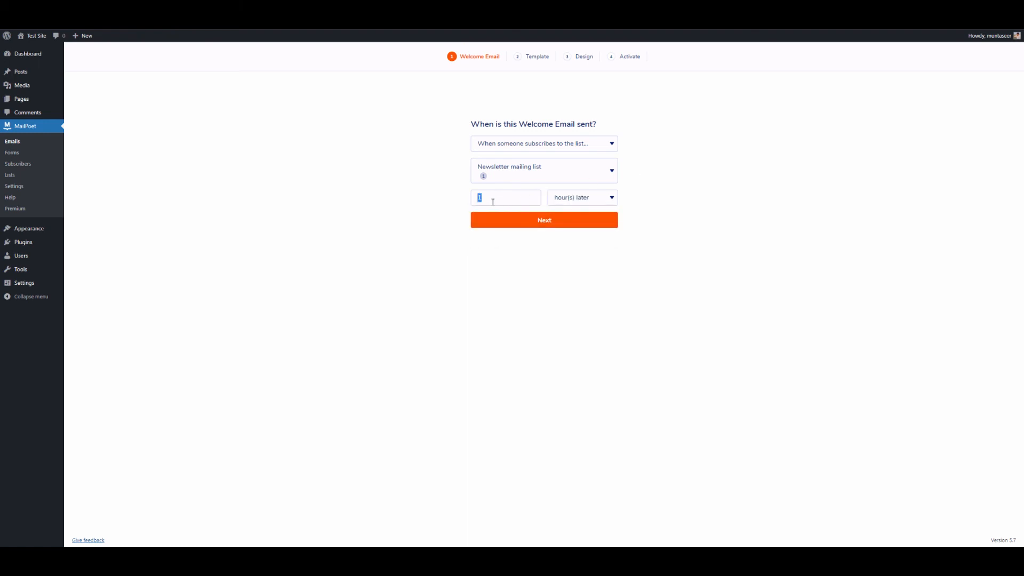
text(2)
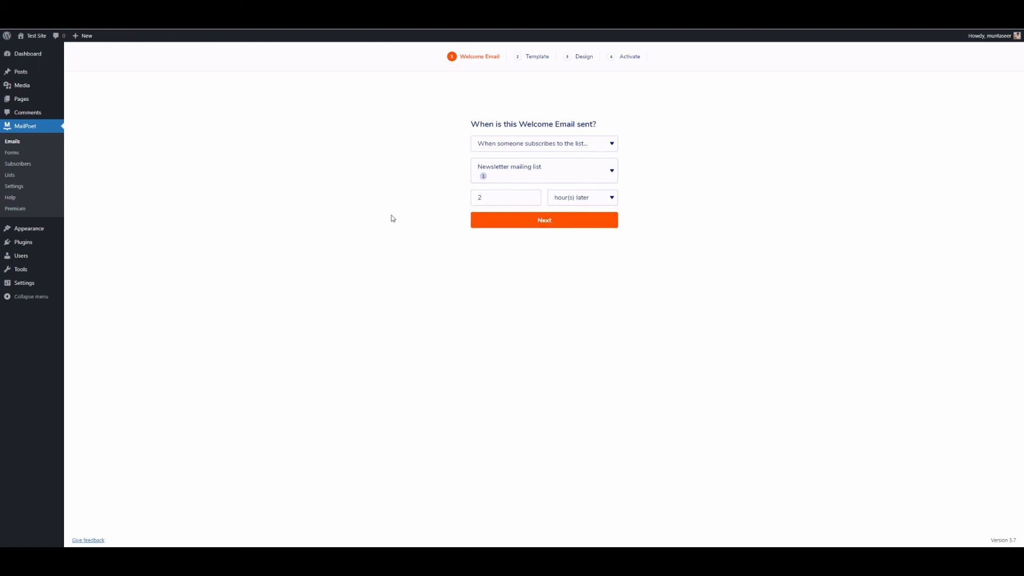
click(555, 221)
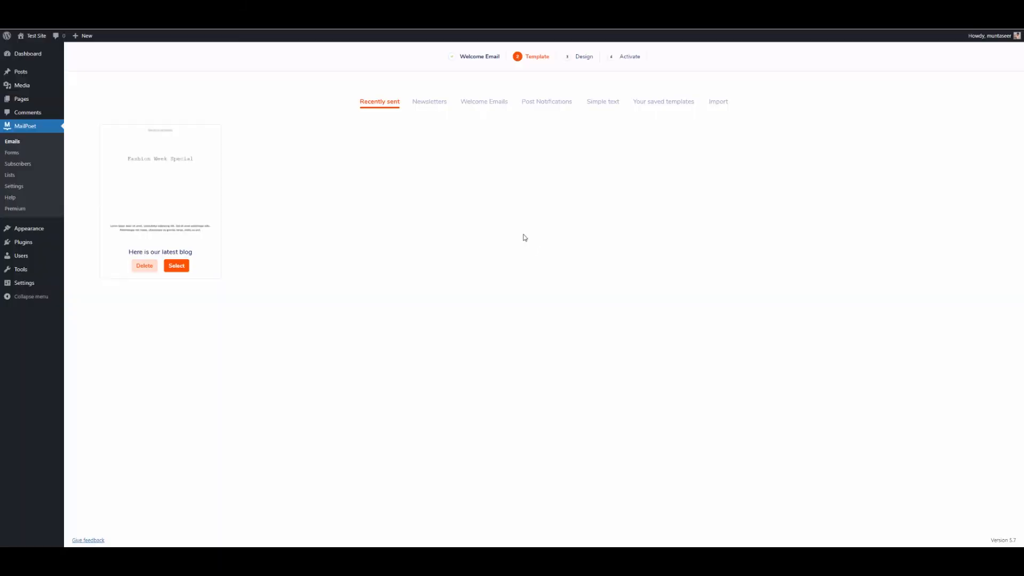
Step: Switch to the Welcome Emails template set and select the Minimal template
click(430, 102)
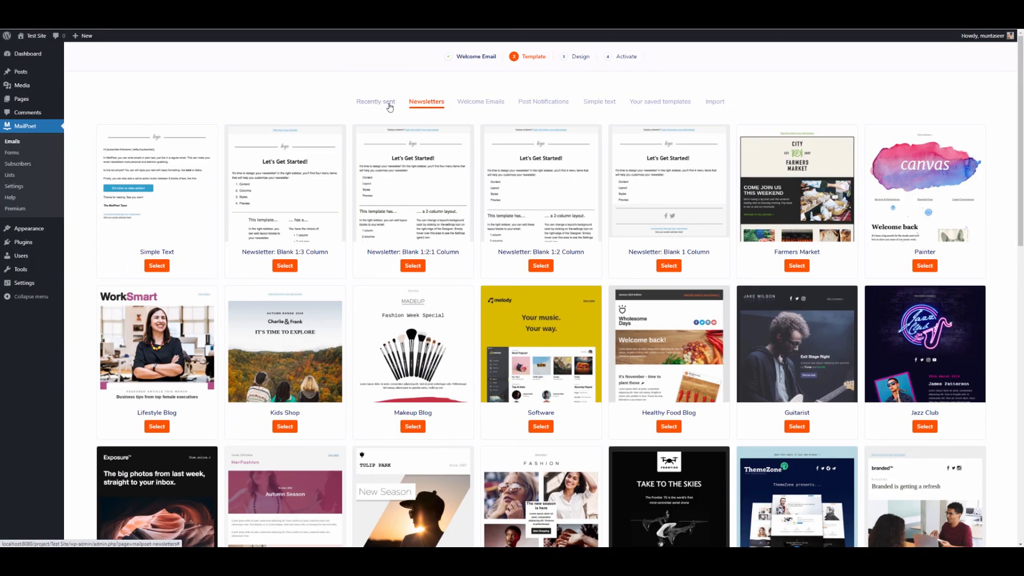
click(388, 104)
click(442, 101)
mouse_move(511, 144)
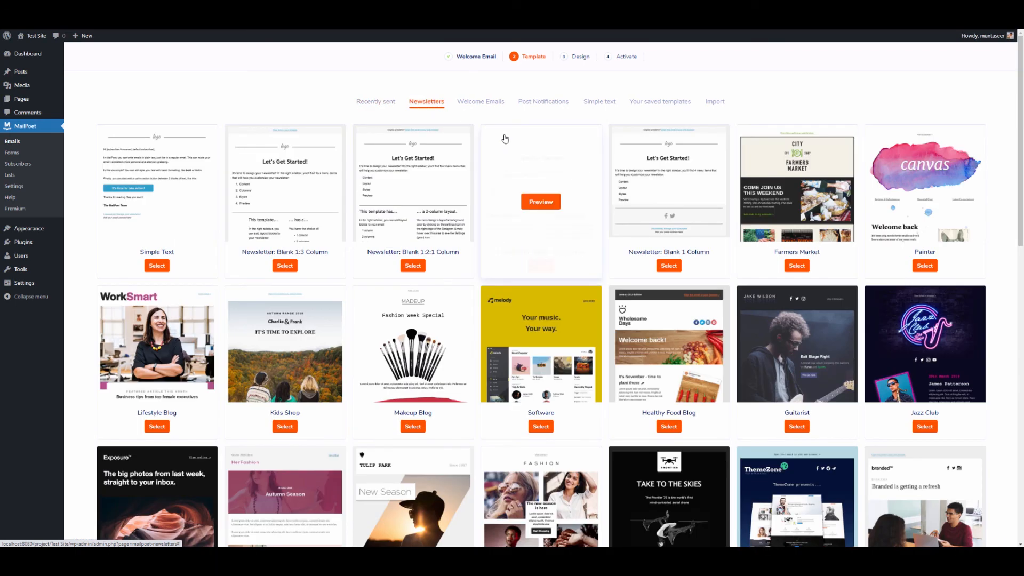
click(480, 102)
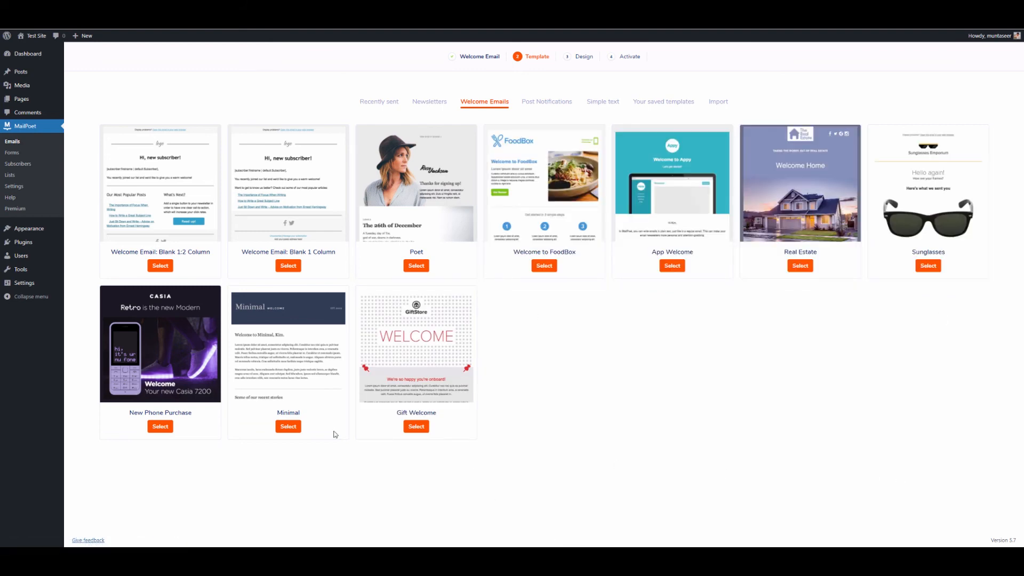
click(291, 426)
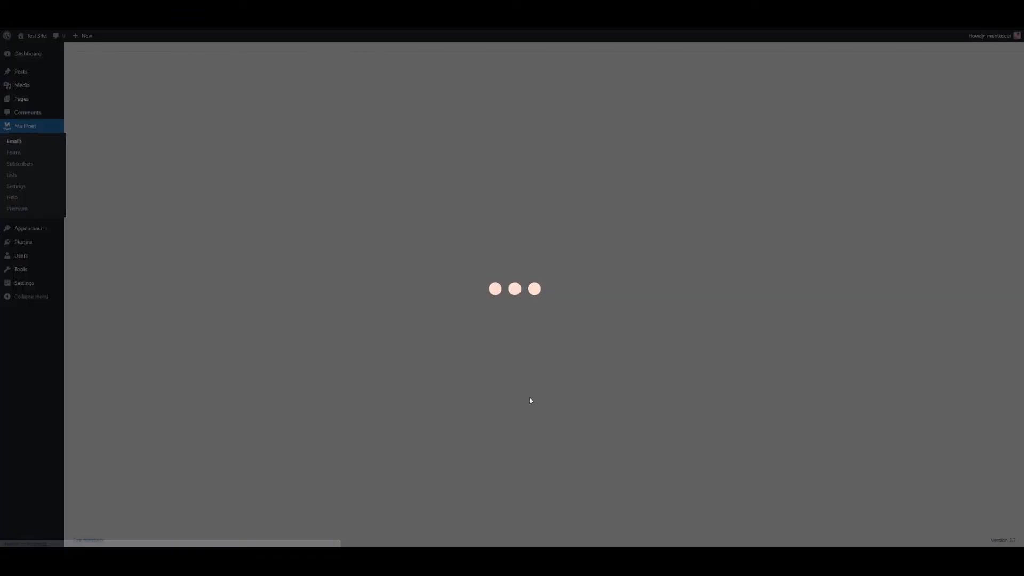
Step: Change the email subject to 'This is a test subject'
scroll(388, 225, down, 3)
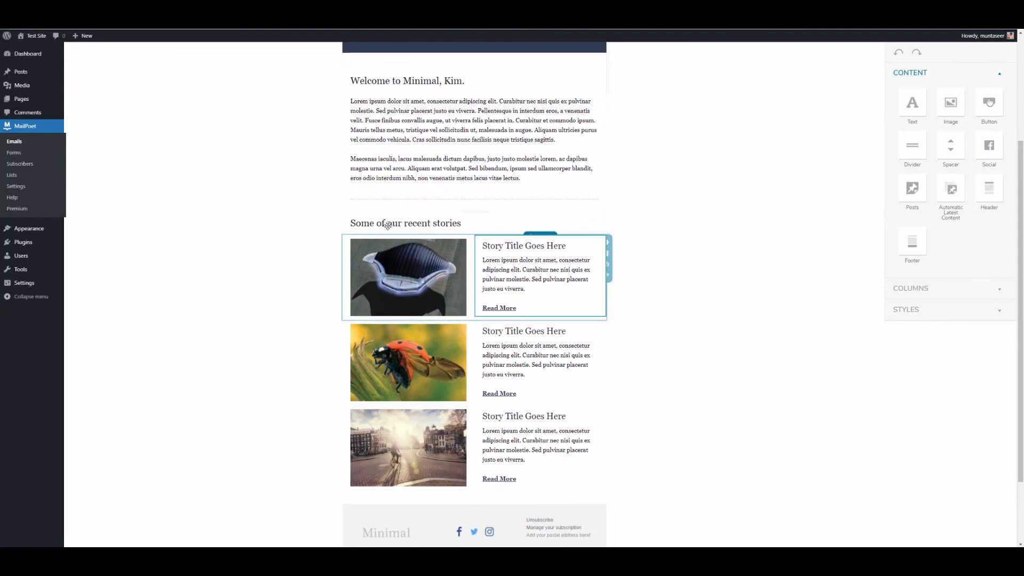
scroll(388, 226, down, 2)
scroll(498, 369, up, 5)
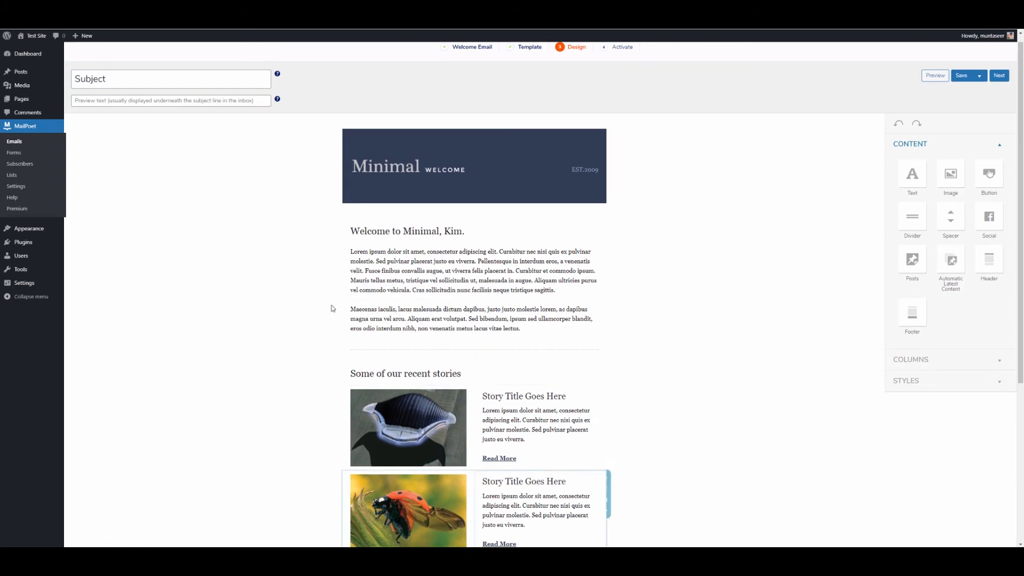
scroll(410, 341, down, 1)
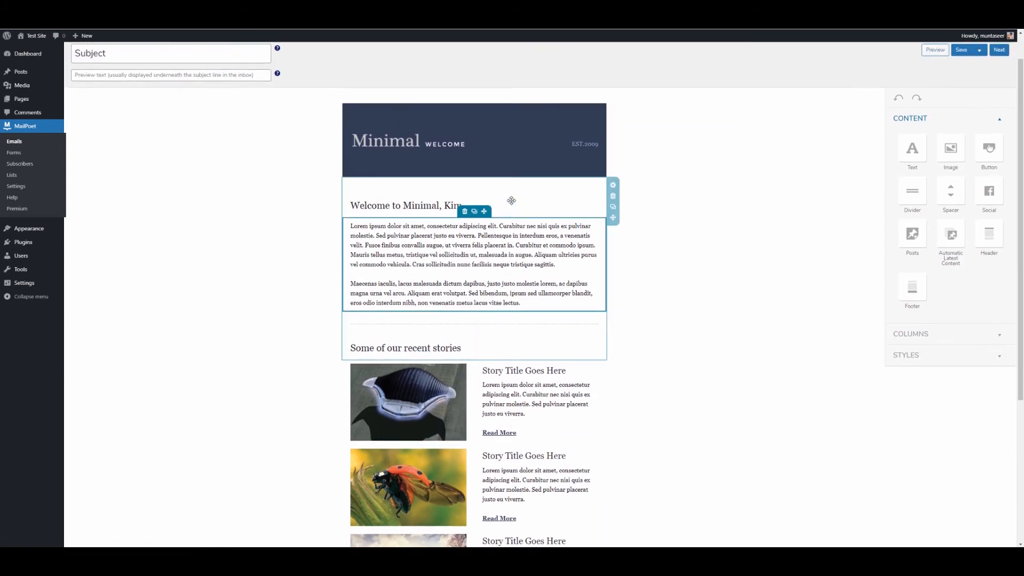
scroll(511, 201, up, 1)
scroll(443, 289, down, 4)
scroll(443, 289, up, 2)
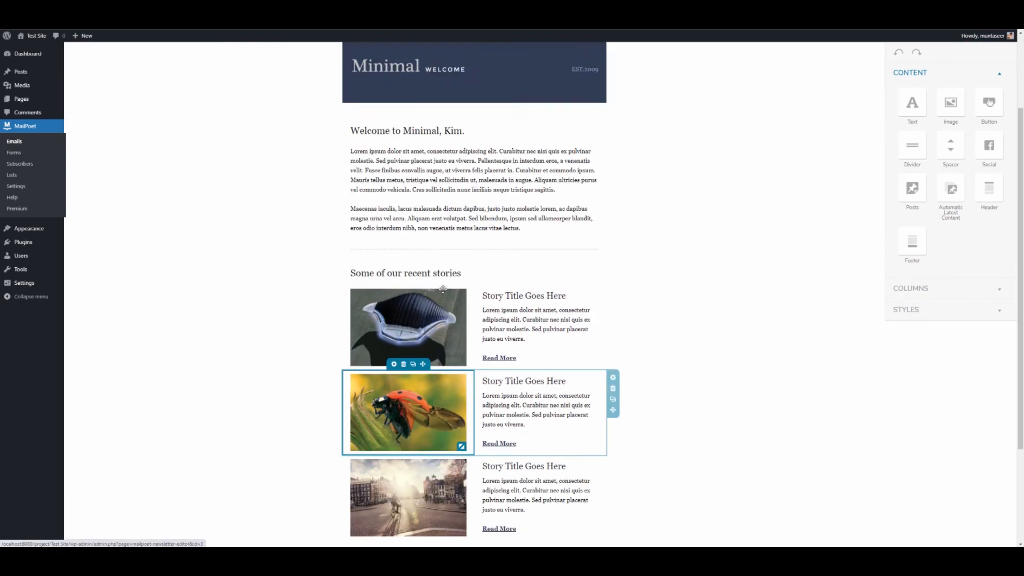
scroll(443, 289, up, 4)
click(129, 88)
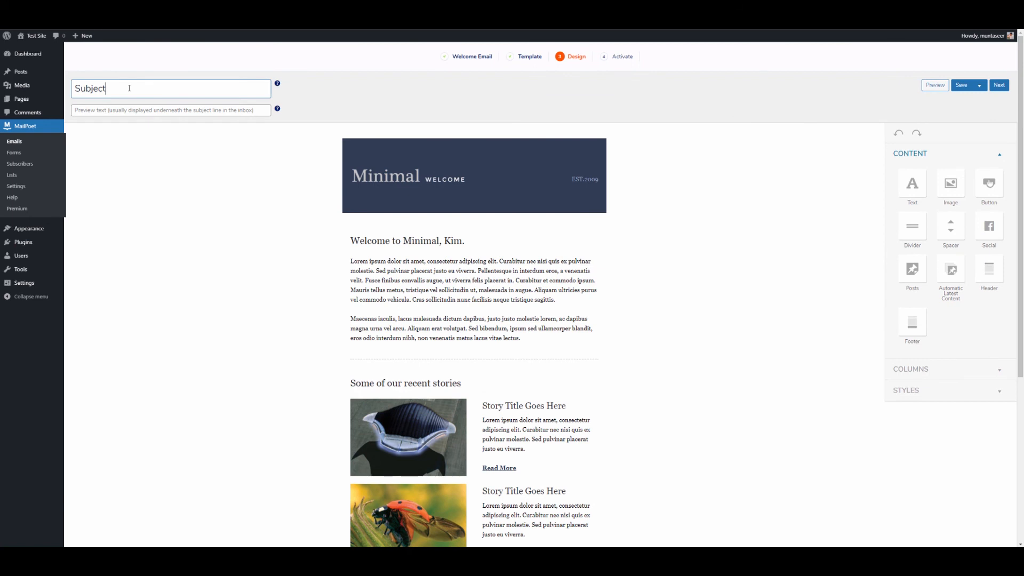
key(ctrl+a)
key(BackSpace)
text(This is a test subjec)
click(760, 208)
Step: Add an Automatic Latest Content block above the footer and proceed to Activate
scroll(637, 201, down, 5)
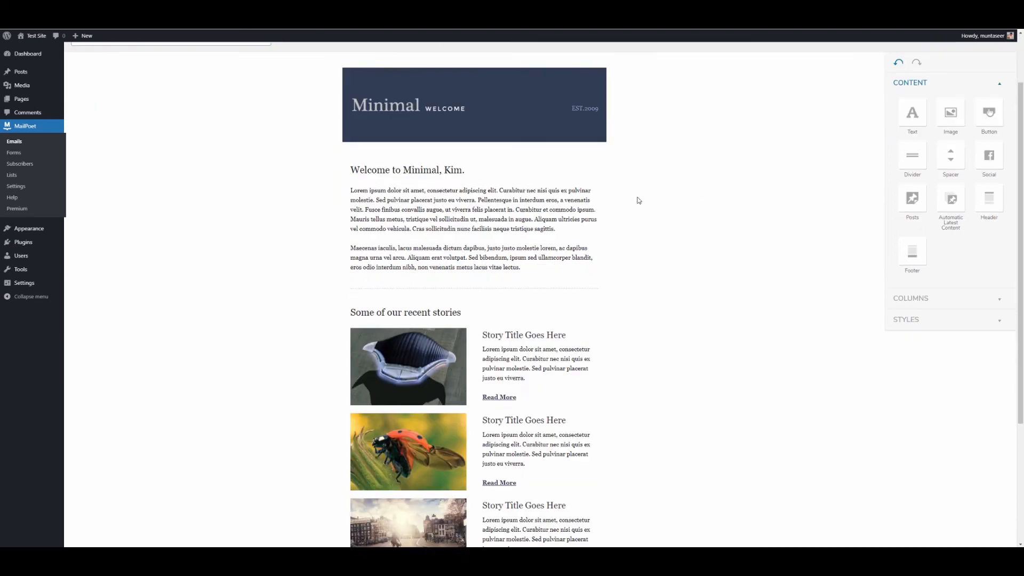
scroll(475, 187, up, 1)
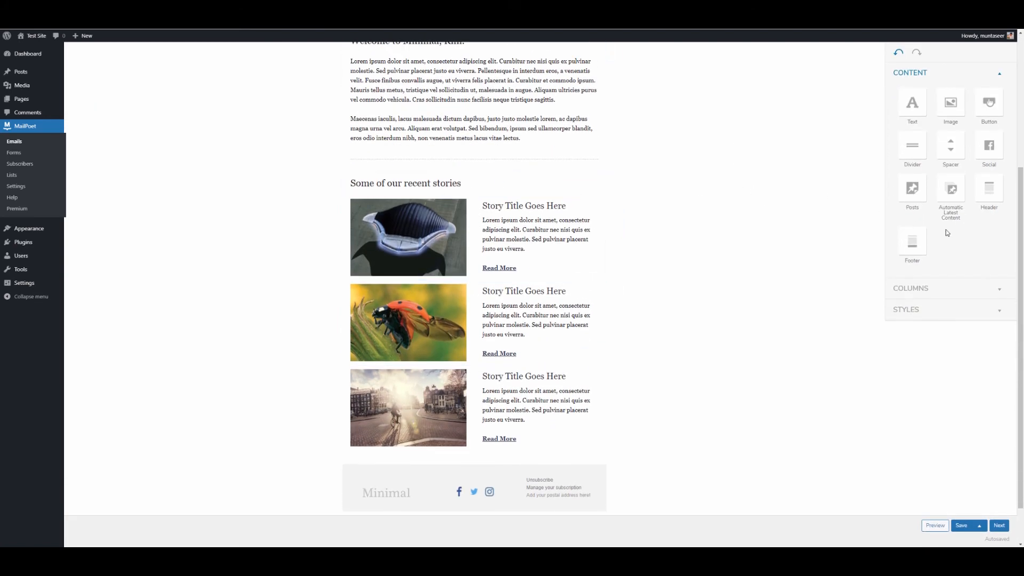
drag(955, 197, 459, 478)
scroll(432, 420, down, 2)
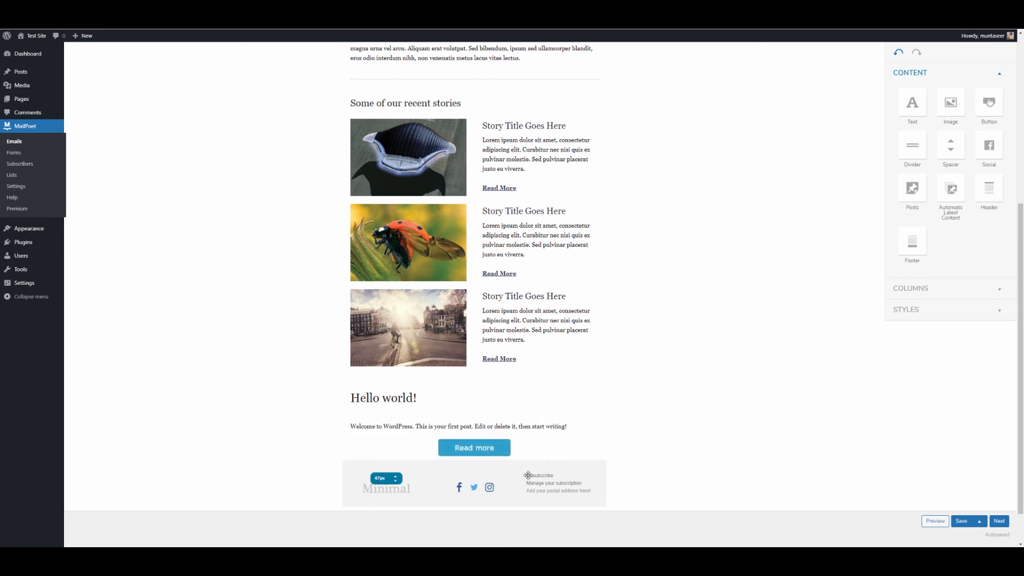
scroll(541, 316, up, 2)
scroll(703, 261, down, 3)
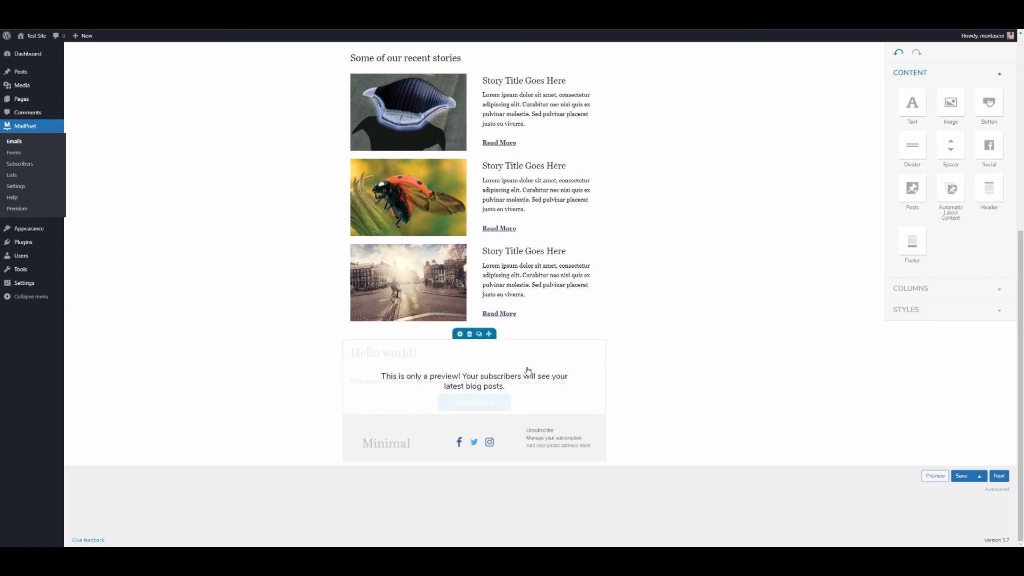
scroll(662, 267, up, 2)
scroll(674, 237, up, 5)
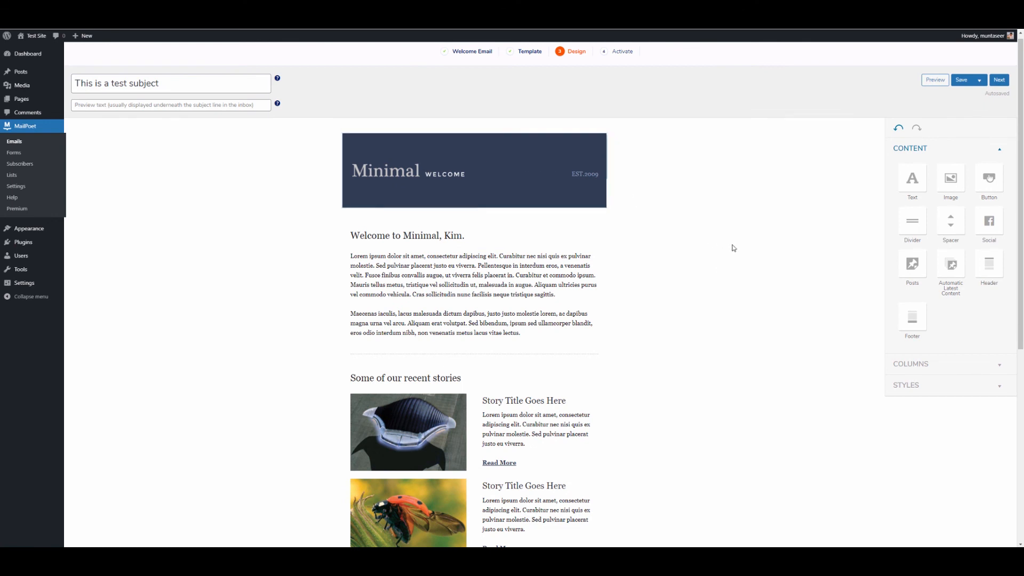
click(1006, 85)
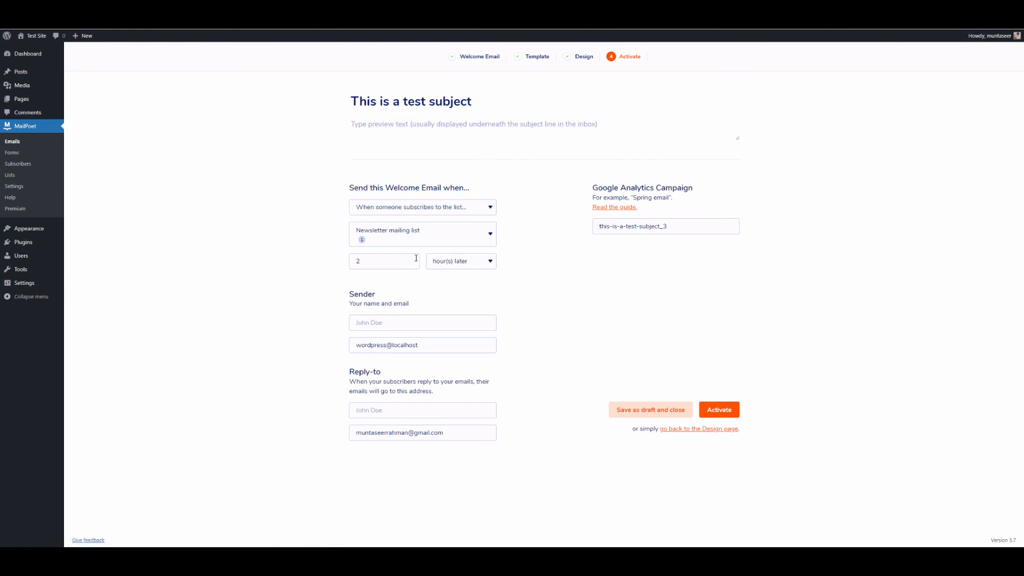
Step: Accept the suggested sender name and return to the MailPoet Emails list
click(376, 344)
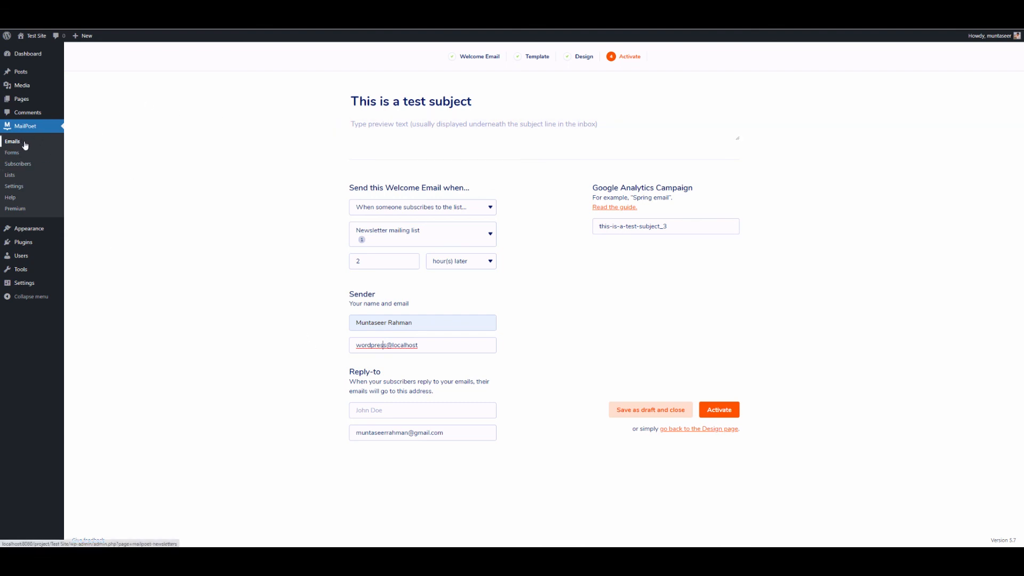
click(36, 131)
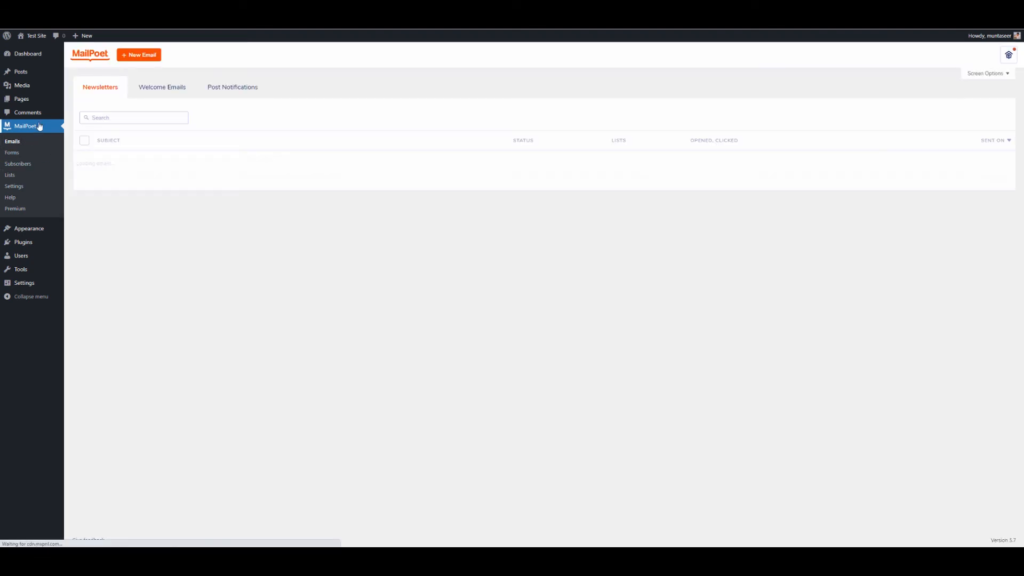
Step: Start a new post notification sent weekly on Monday at 1:00 pm, then continue
click(245, 86)
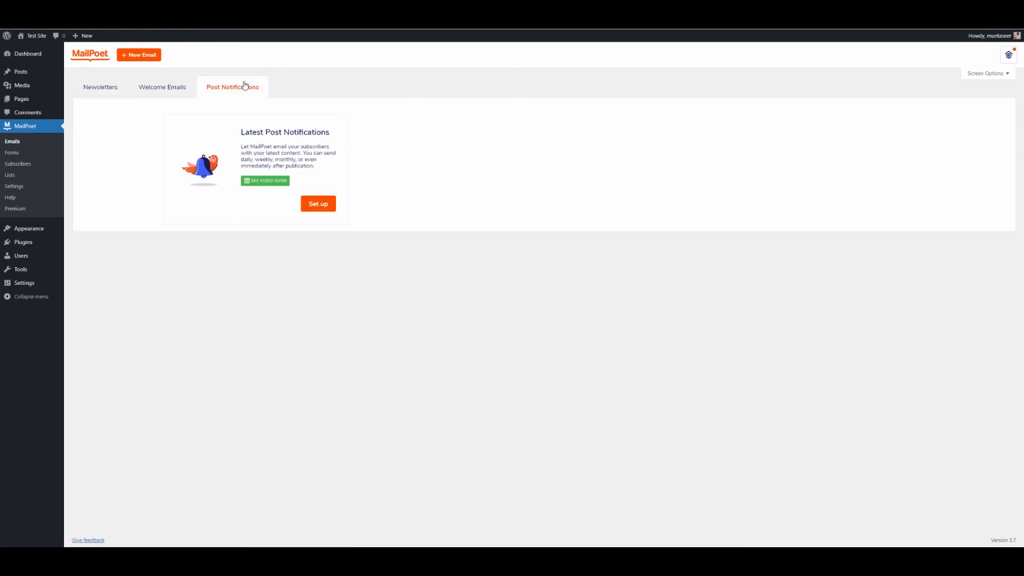
click(331, 210)
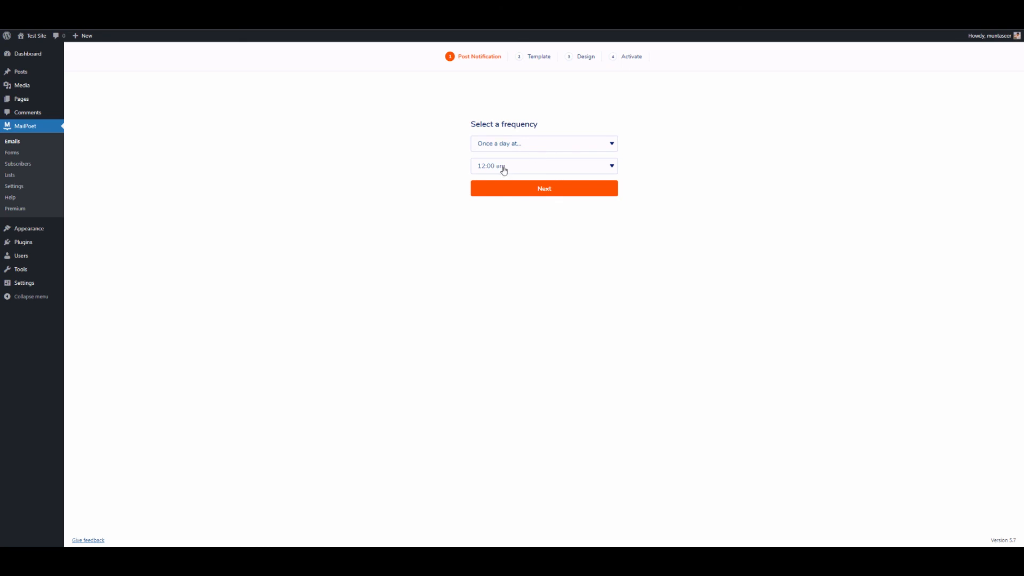
click(592, 145)
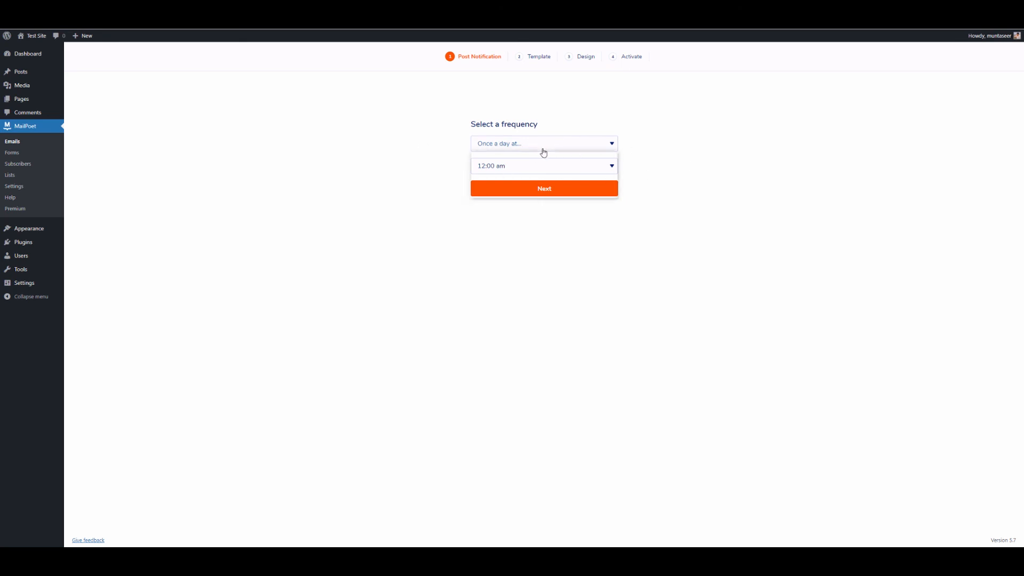
click(758, 146)
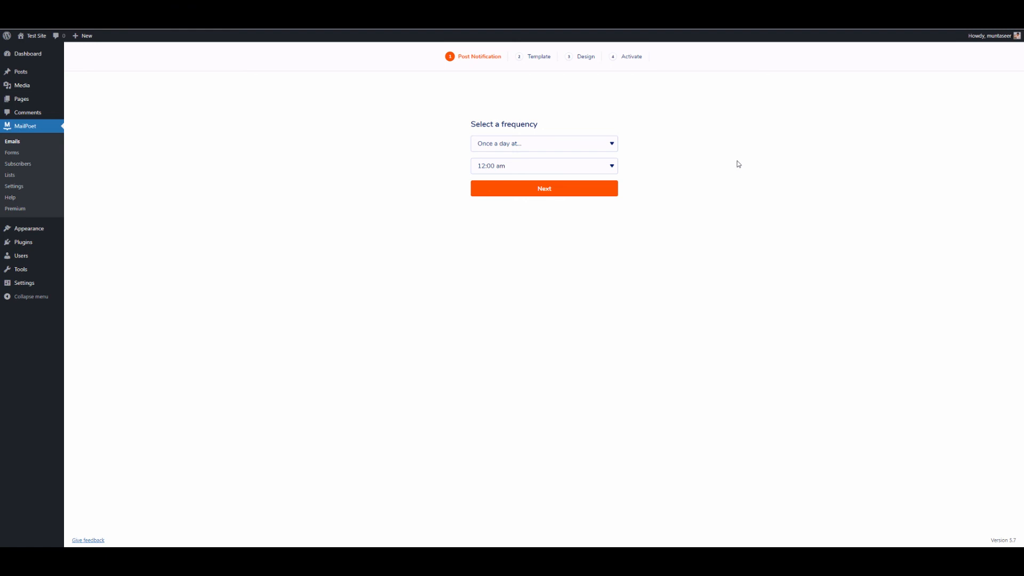
click(548, 146)
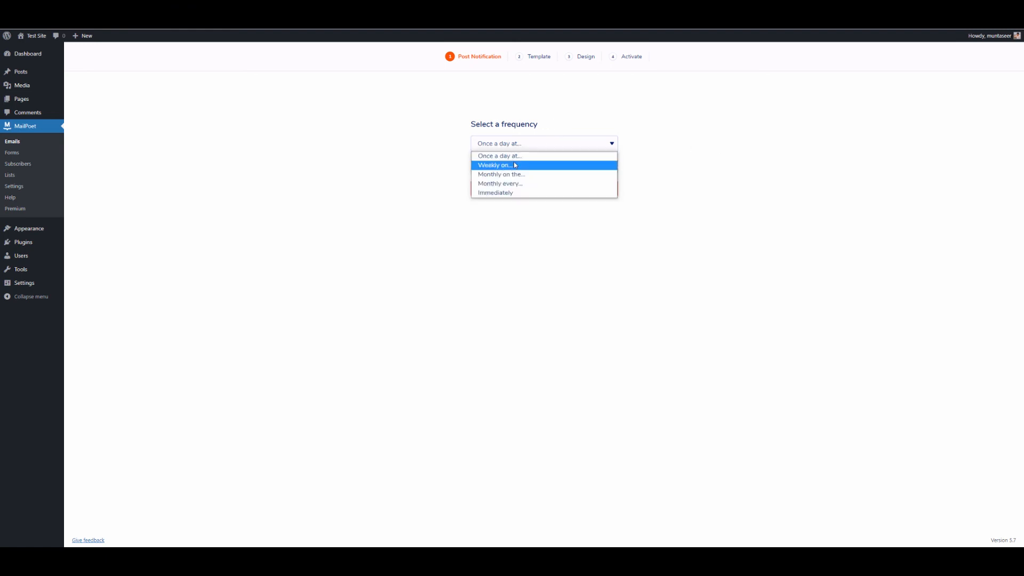
click(513, 165)
click(532, 167)
click(532, 169)
click(578, 166)
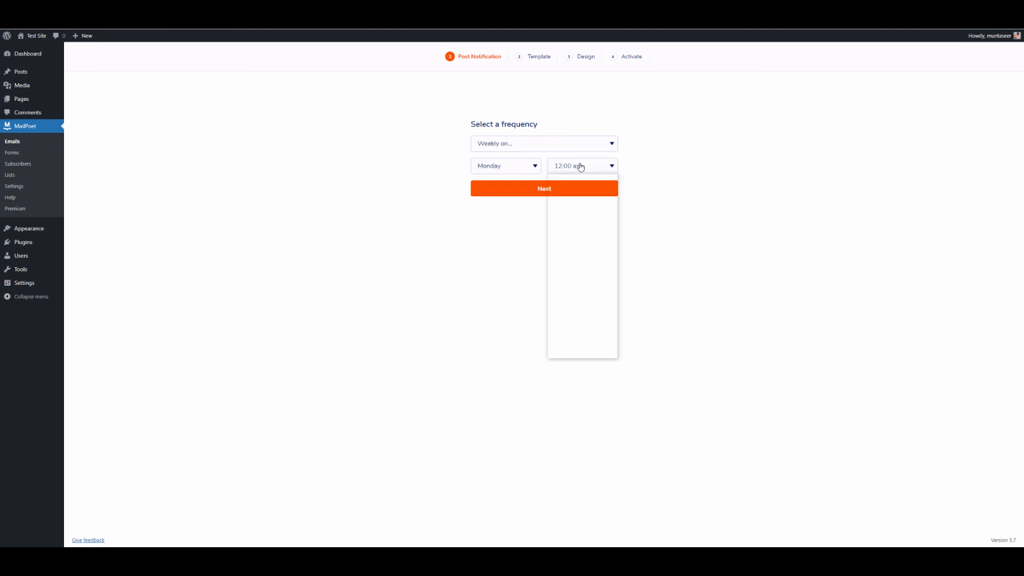
click(560, 278)
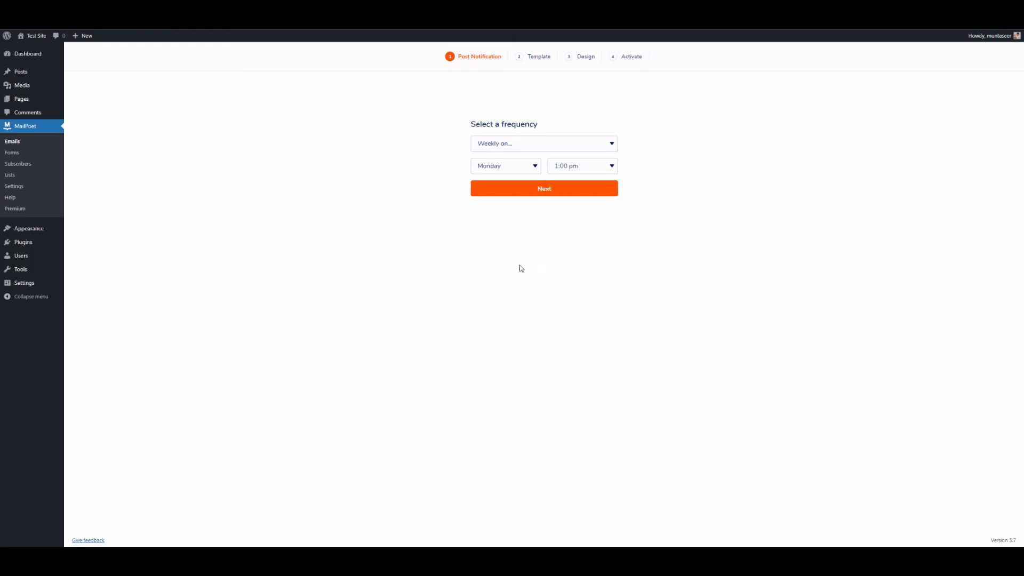
click(553, 193)
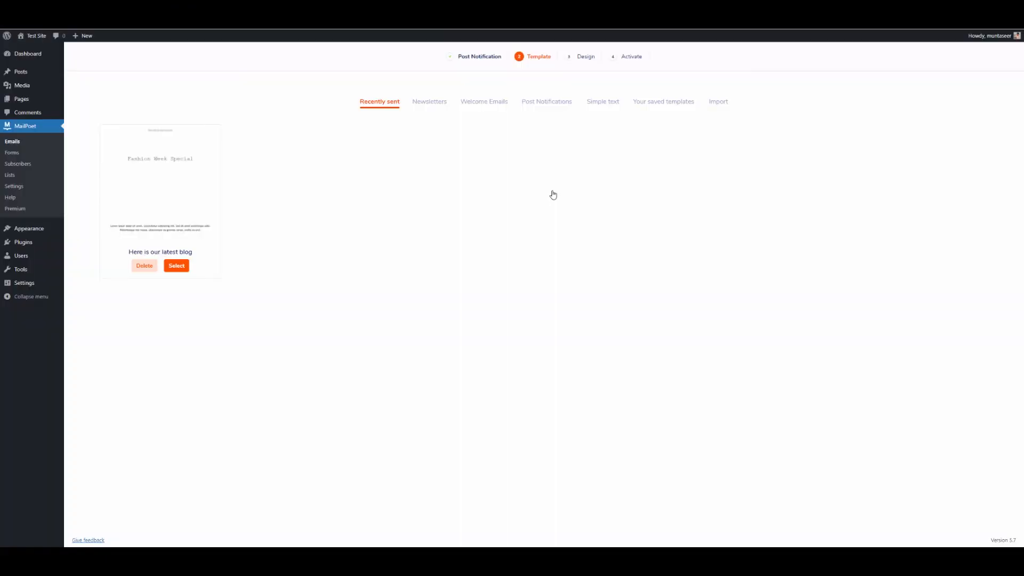
Step: Pick the Post Notifications: Blank 1 Column template and proceed to the Activate step
click(553, 106)
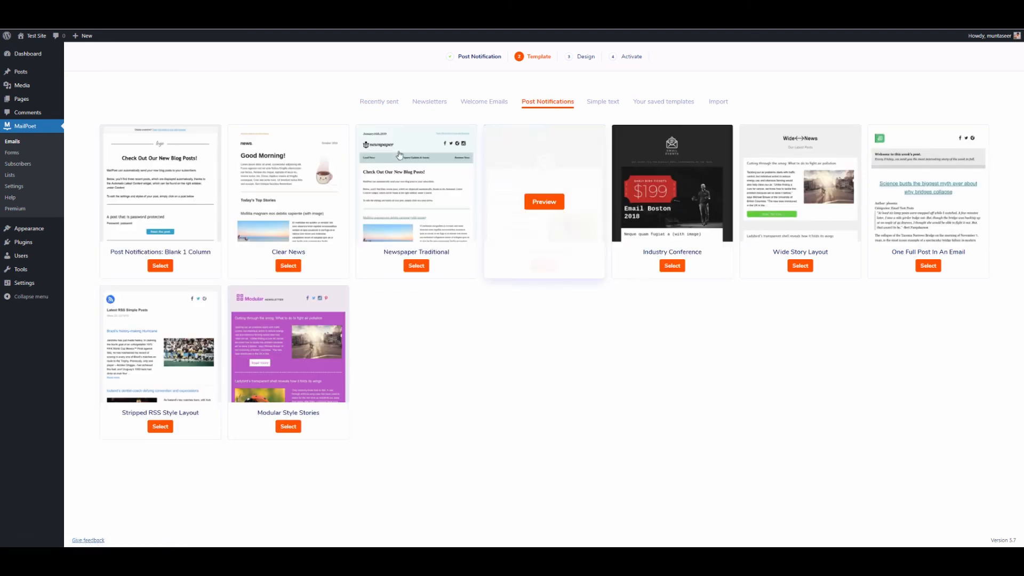
click(160, 265)
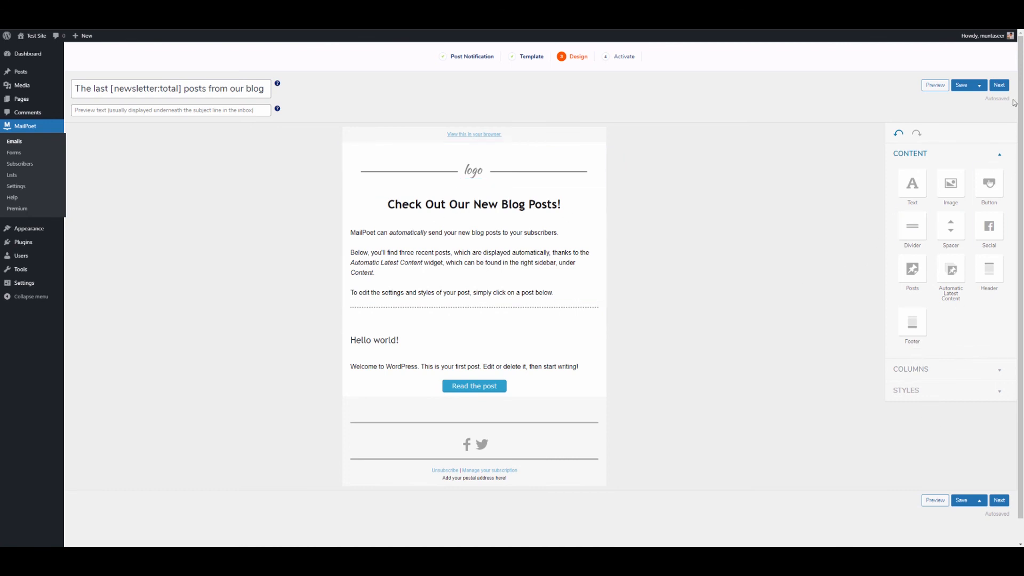
click(1000, 86)
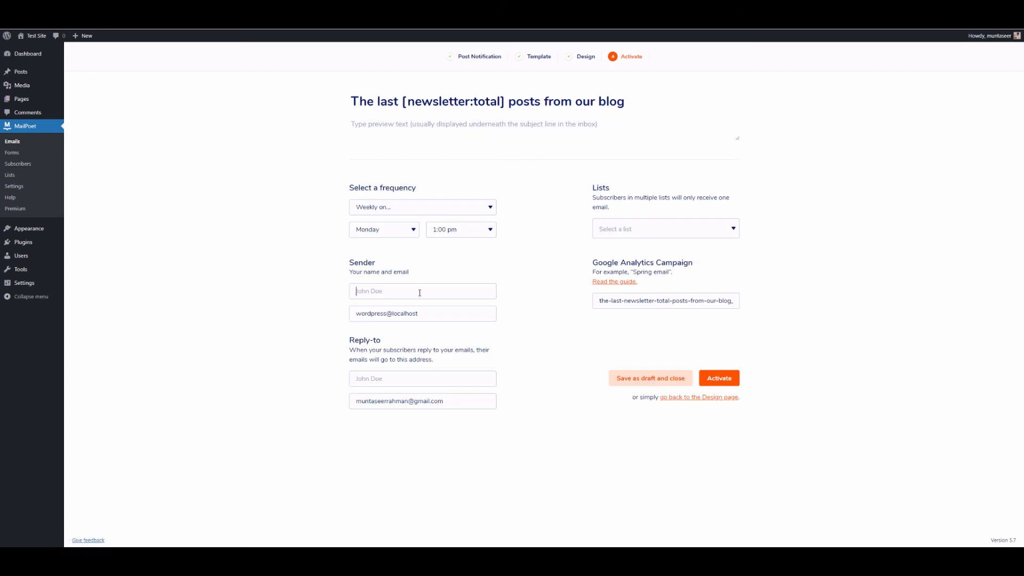
Step: Keep the suggested sender name and choose the Newsletter mailing list as recipients
click(394, 311)
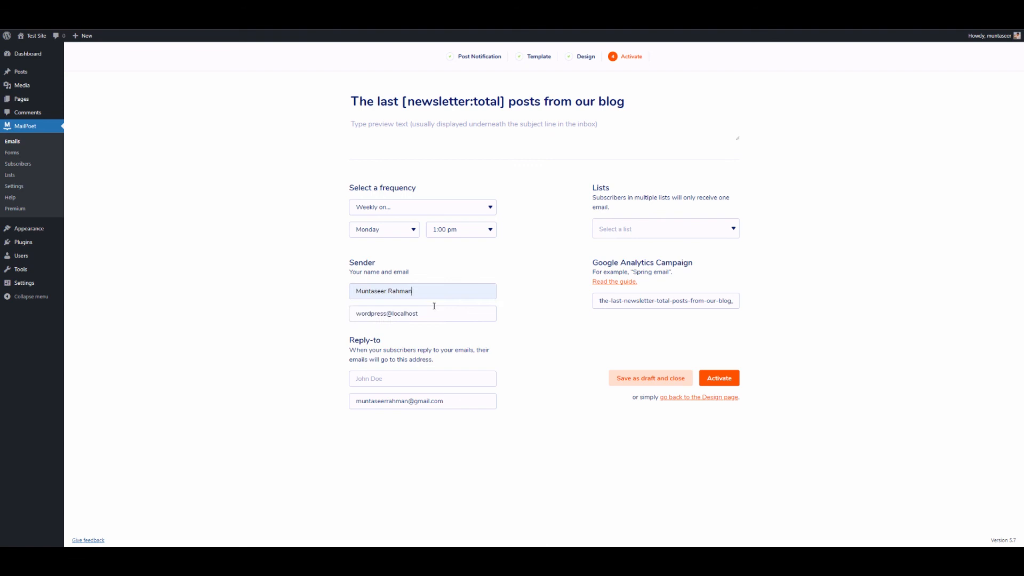
click(651, 224)
click(626, 264)
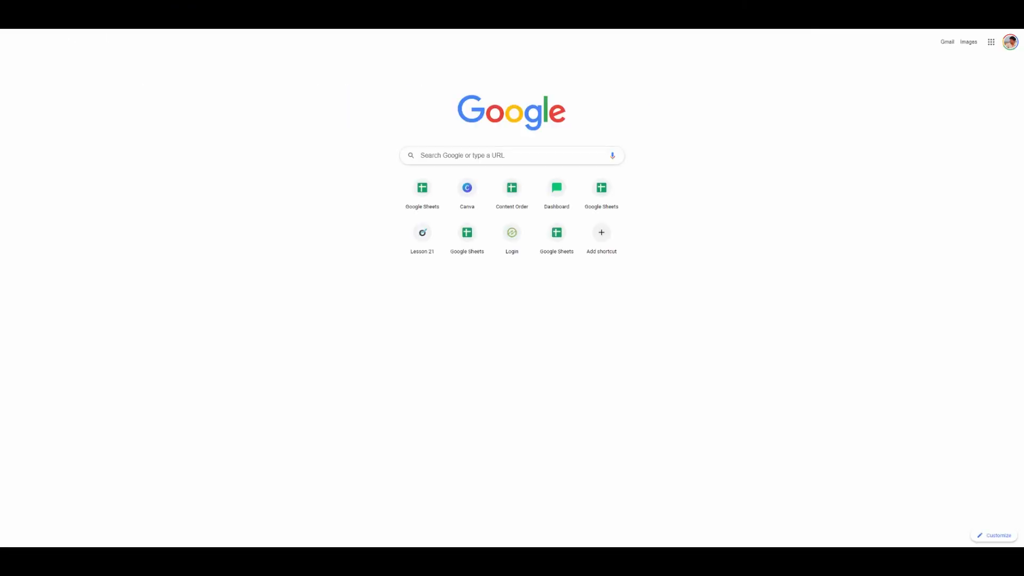
Step: Open a YouTube channel's Videos page listing uploads like the Aweber vs MailPoet guide
key(Return)
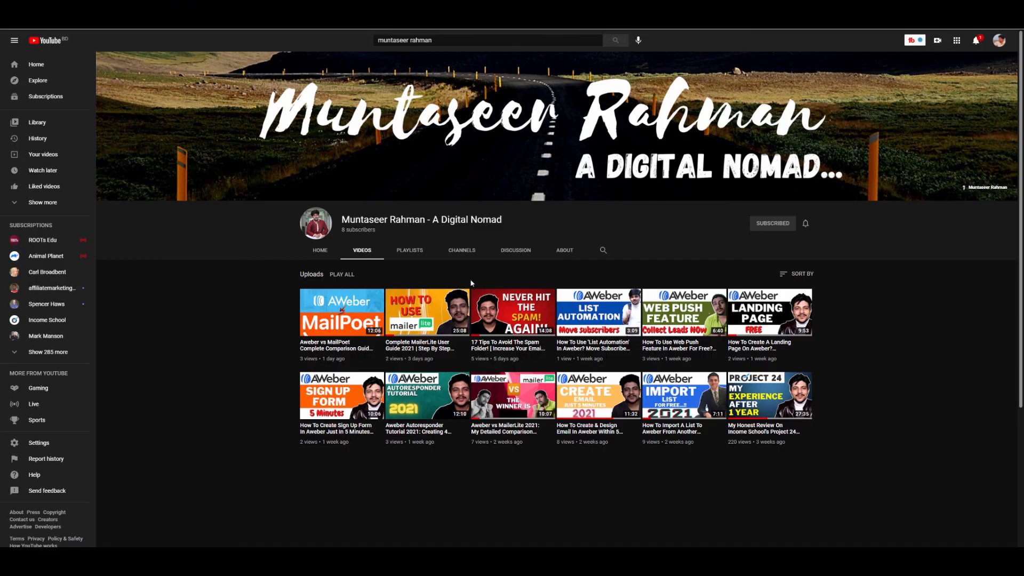
scroll(497, 281, down, 3)
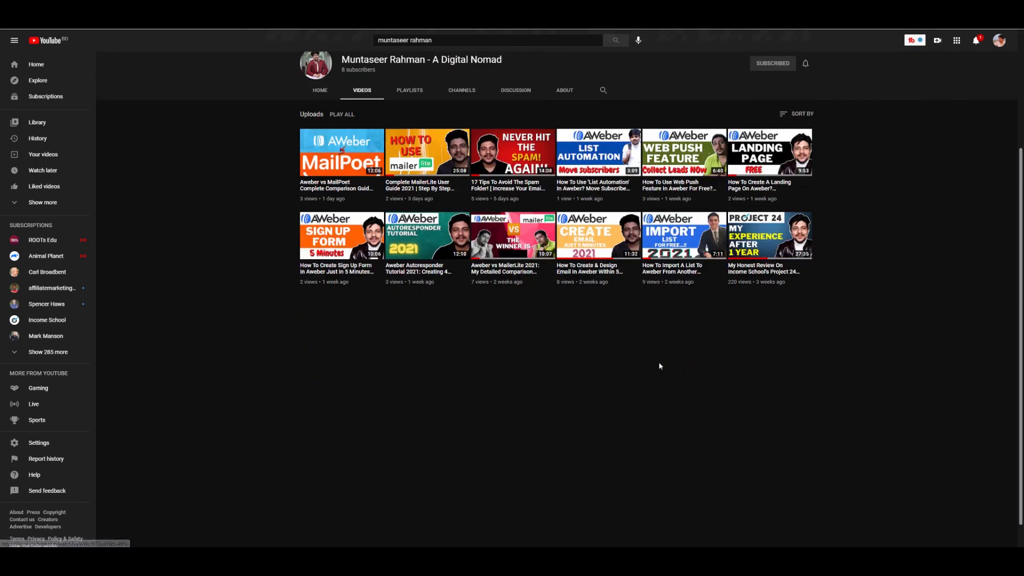
scroll(847, 329, up, 3)
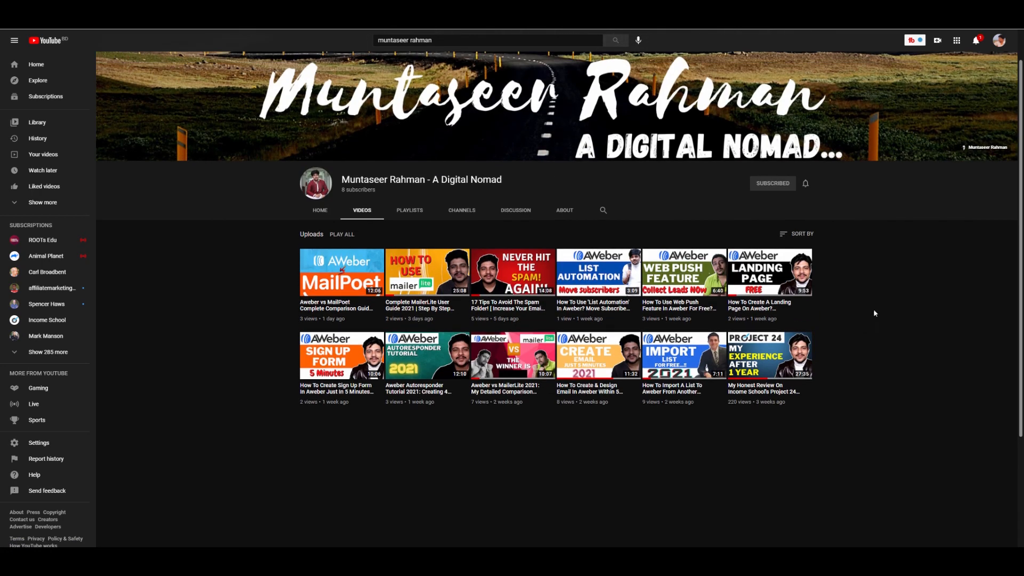
scroll(889, 313, up, 1)
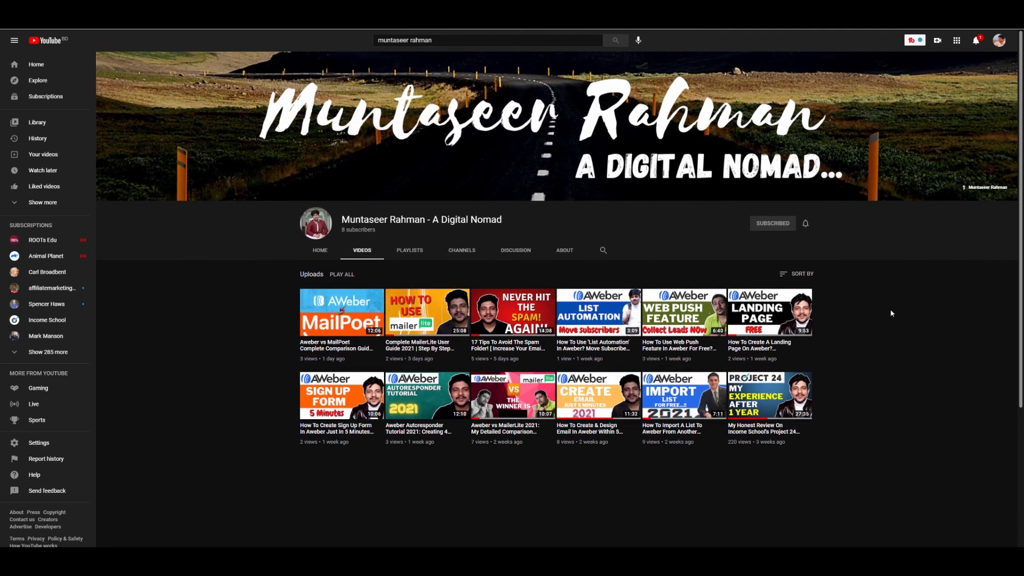